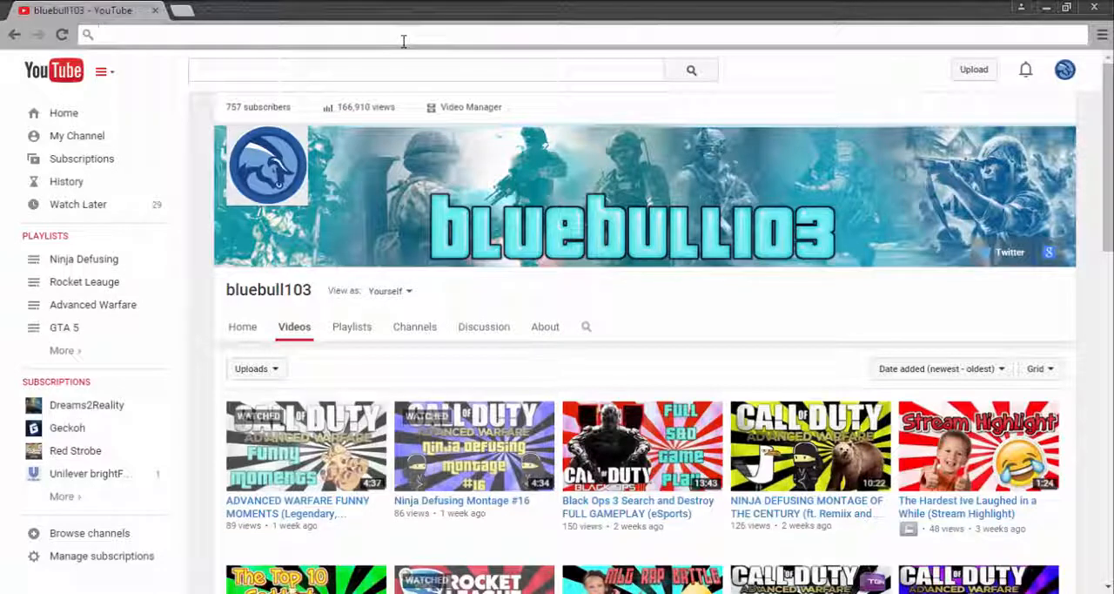
Step: Open the picmonkey.com photo editor website
type("picmon")
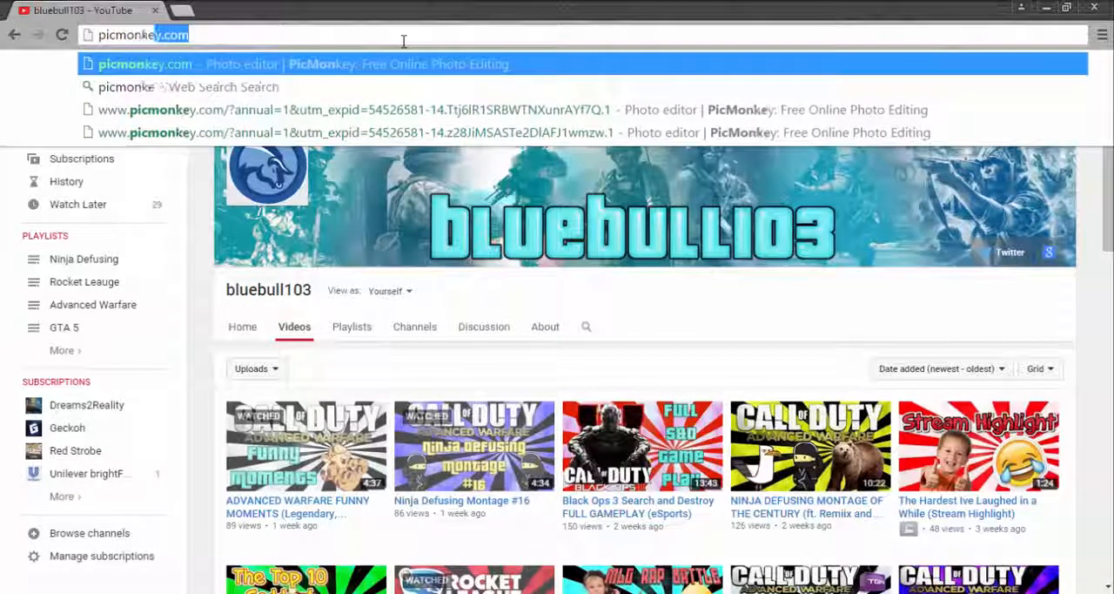
type("key")
key("Return")
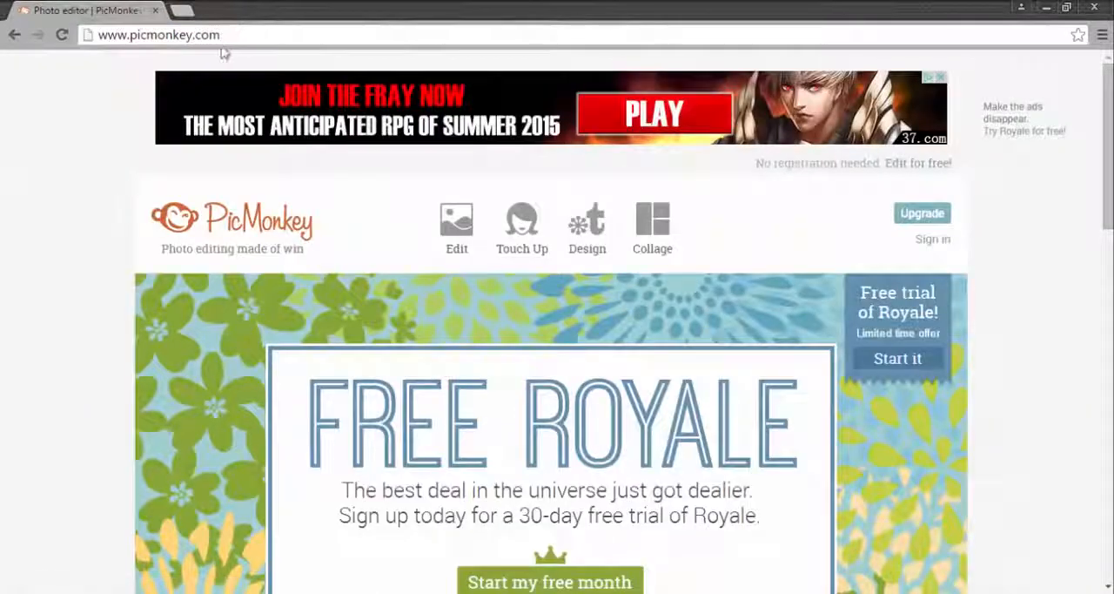
left_click_drag(236, 41, 61, 39)
left_click(224, 28)
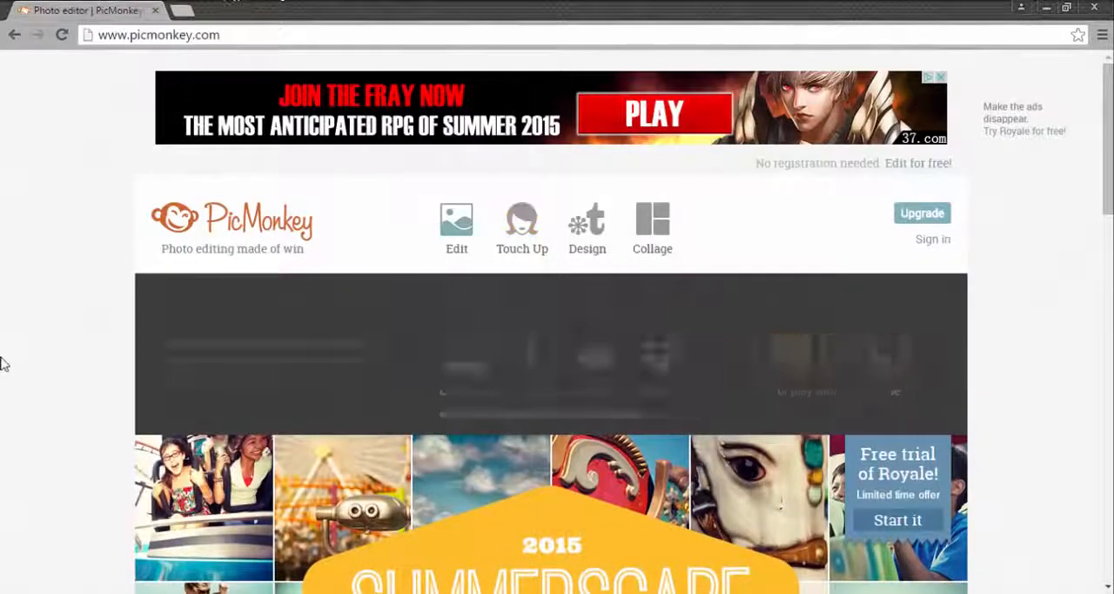
Step: Open Google Images in a new browser tab and search for "channel art template"
key("ctrl+t")
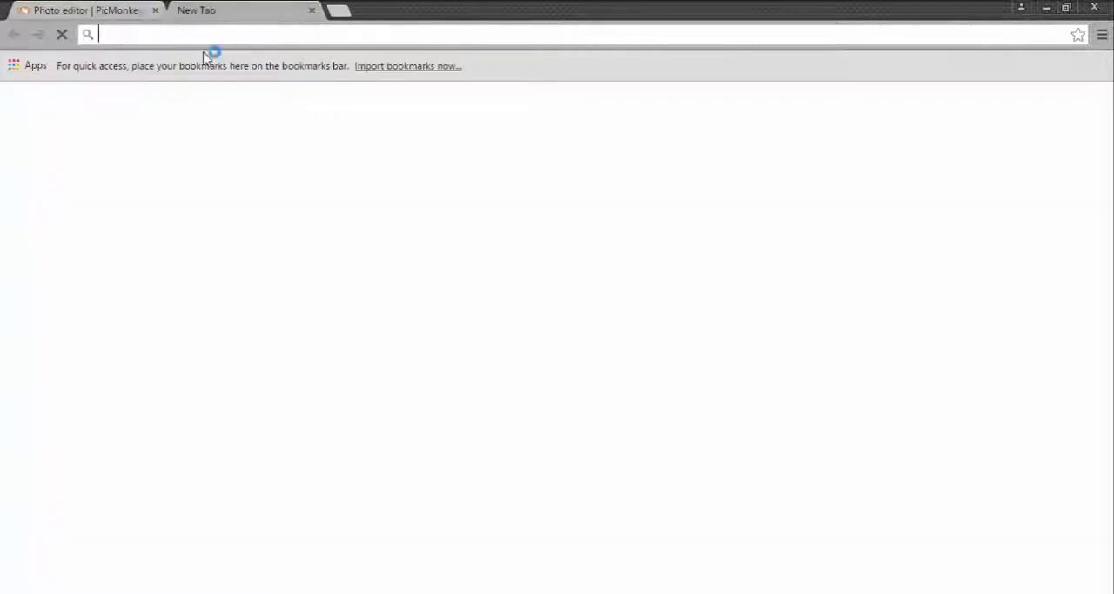
type("goo")
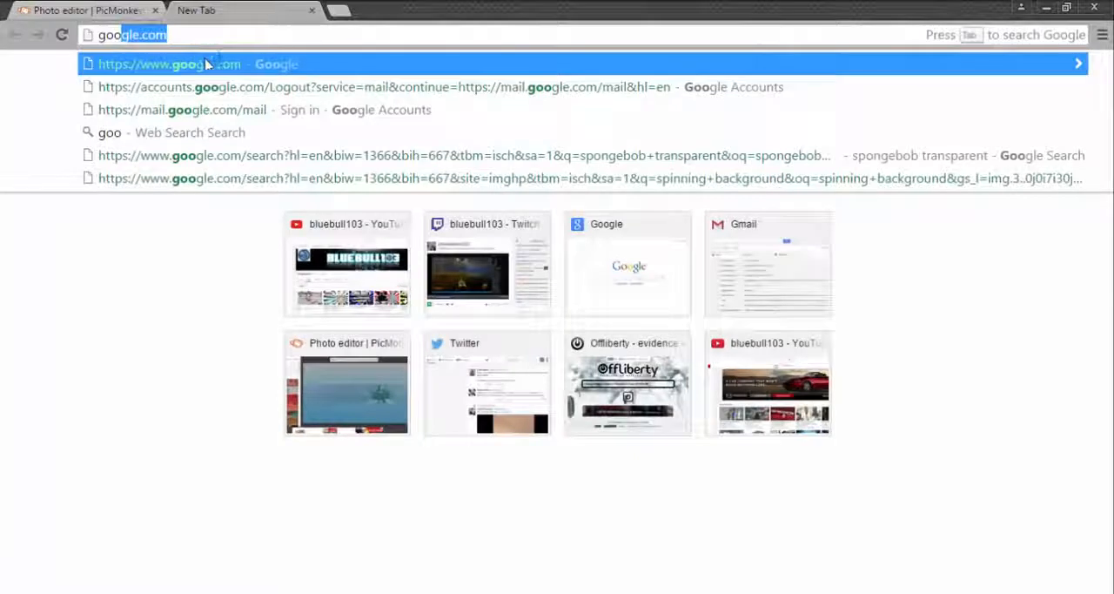
left_click(211, 64)
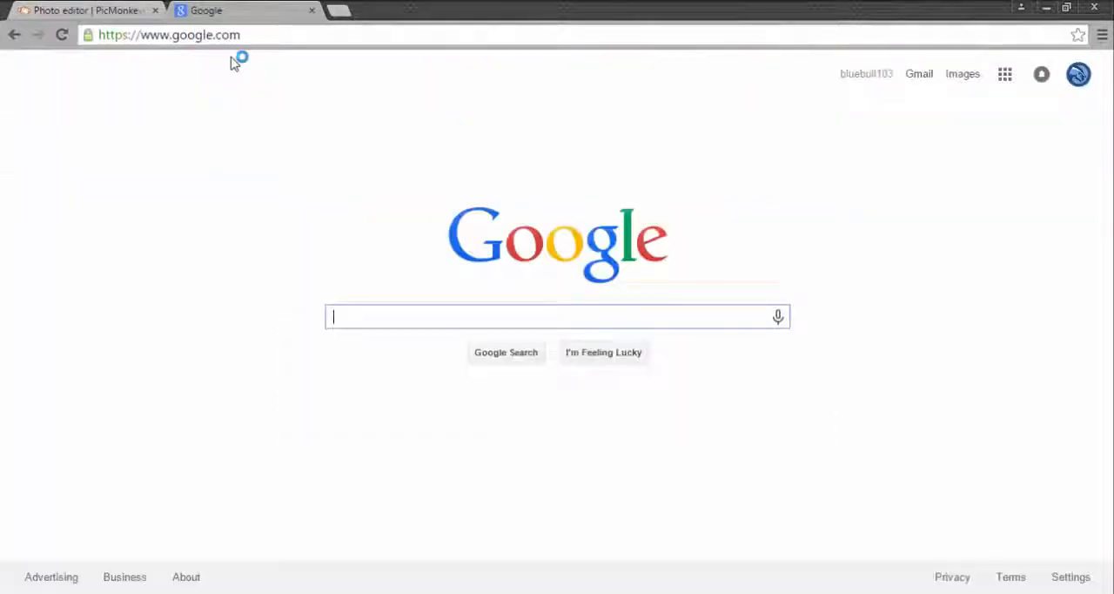
left_click(963, 82)
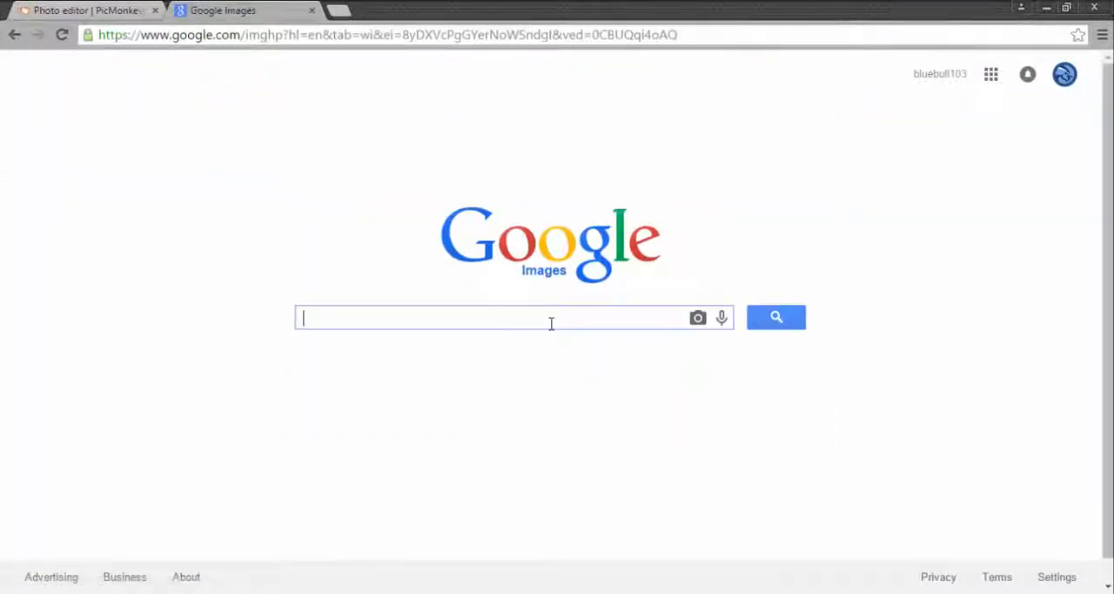
type("channel ae")
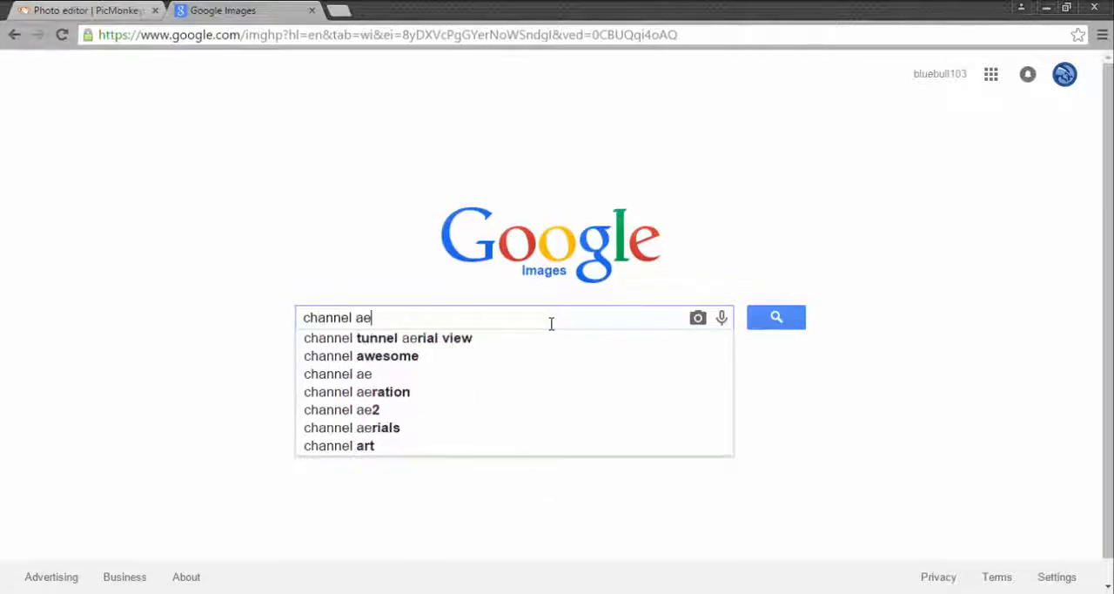
key("BackSpace")
type("rt")
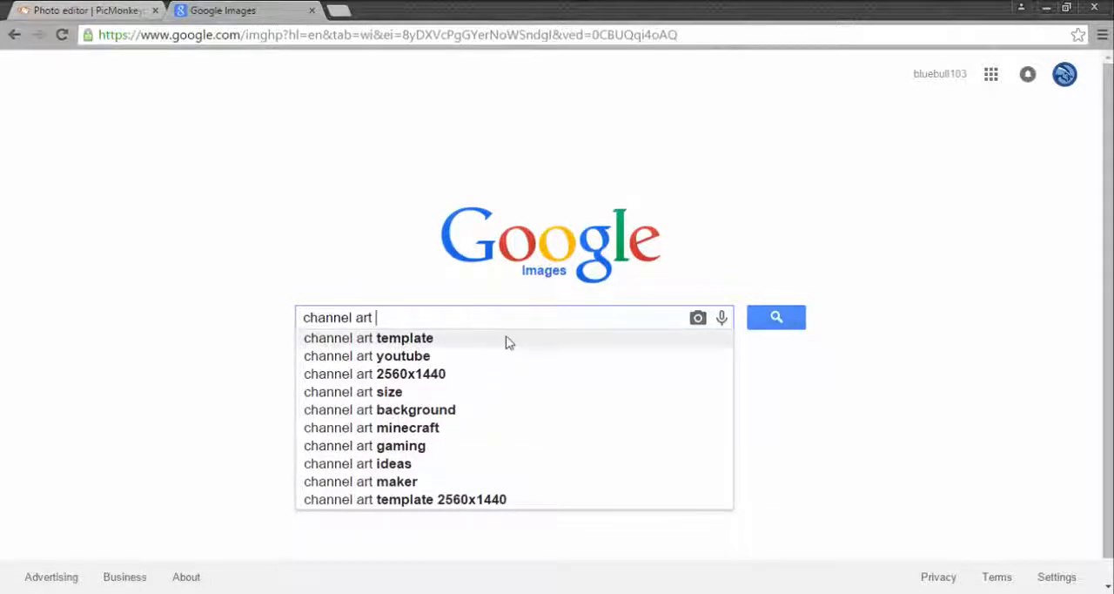
left_click(508, 341)
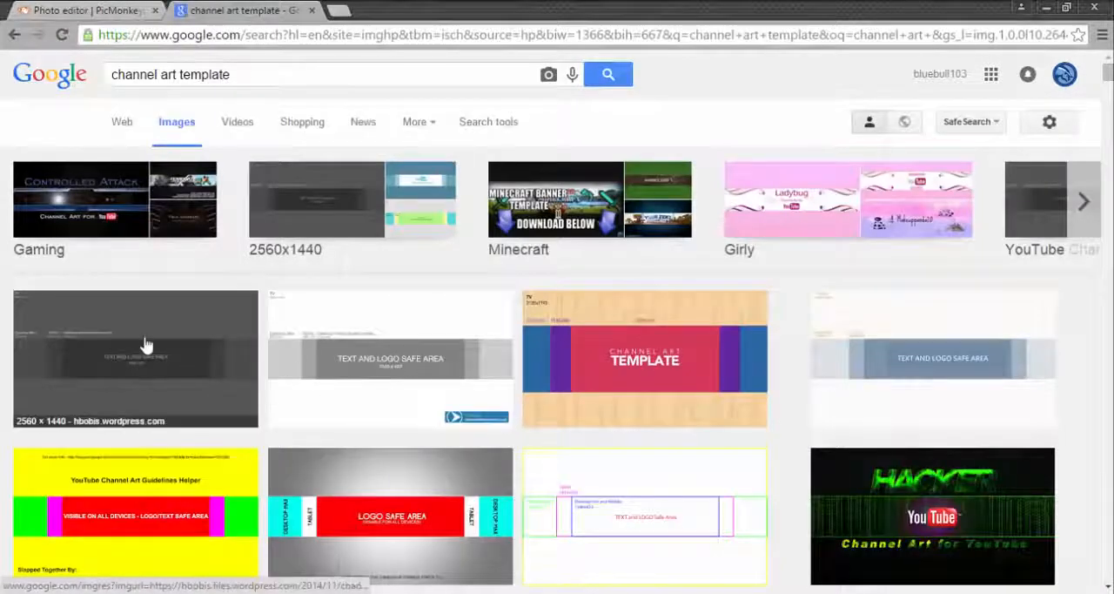
Step: Preview several template results and save the dark grey 2560 × 1440 one to Downloads as "channel-art-template-fireworks (2)" in PNG format
left_click(145, 343)
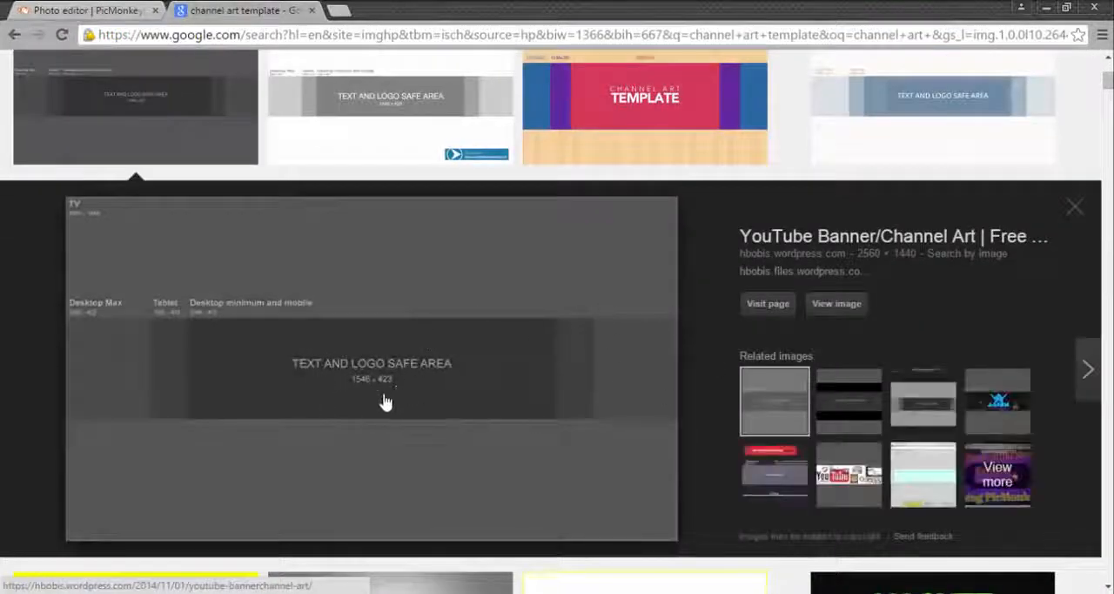
left_click(458, 75)
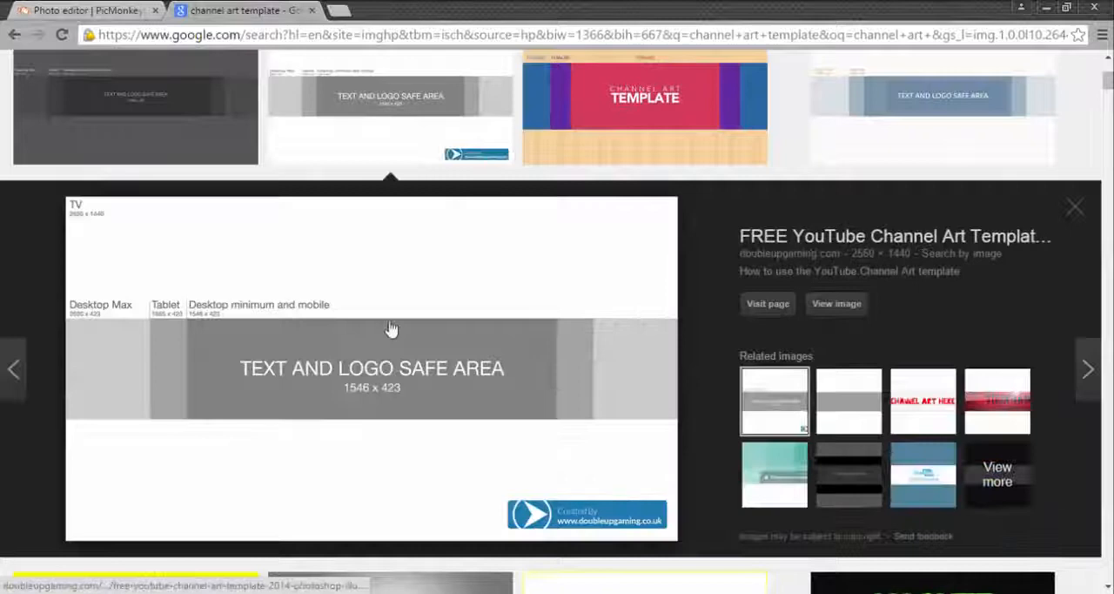
left_click(963, 122)
left_click(148, 100)
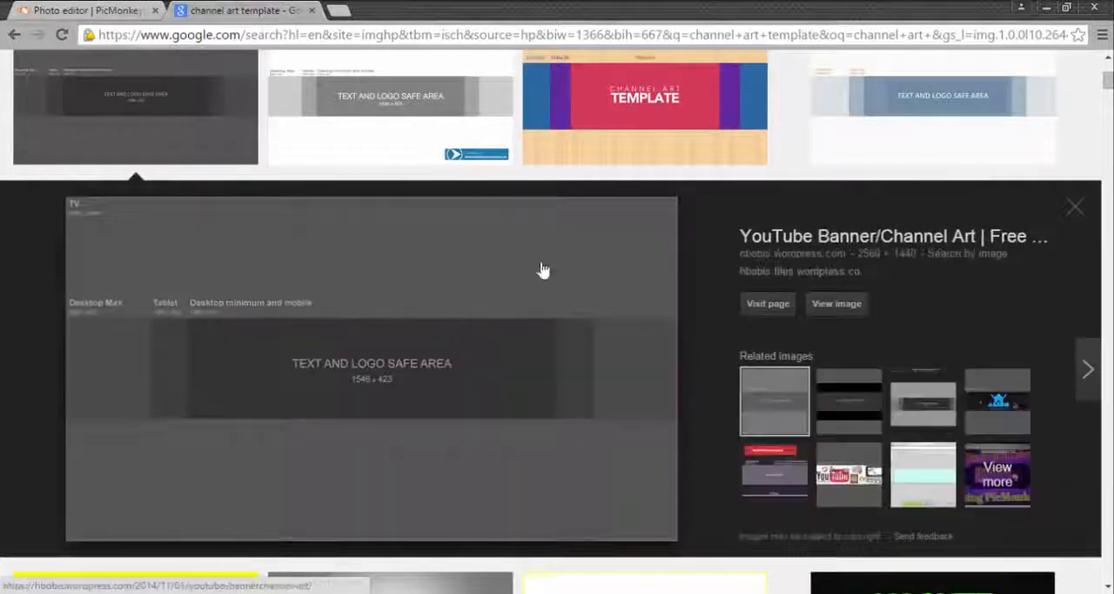
right_click(363, 395)
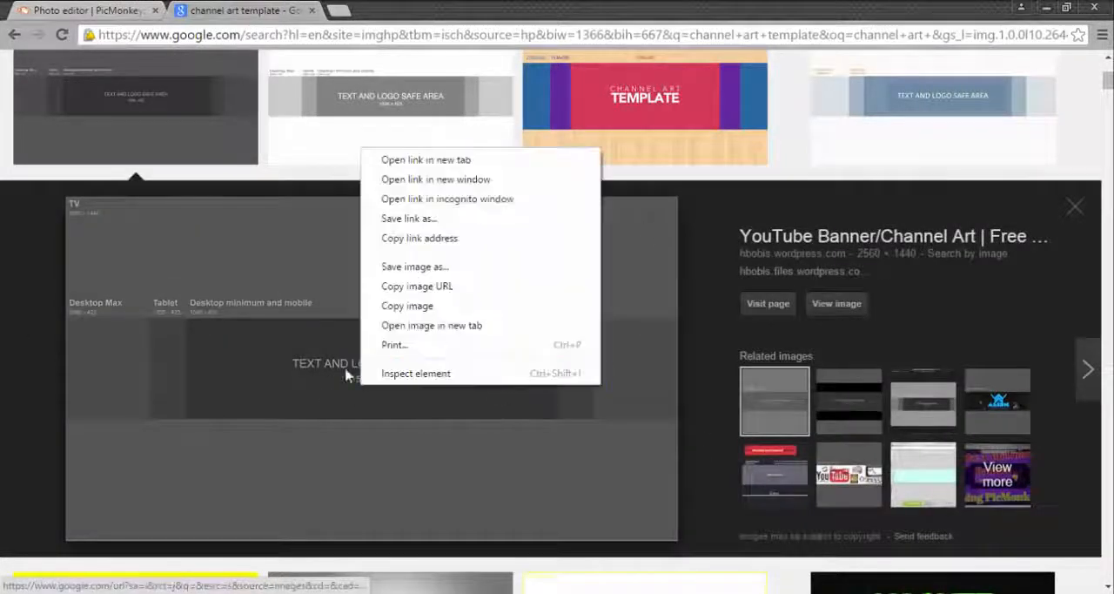
left_click(416, 267)
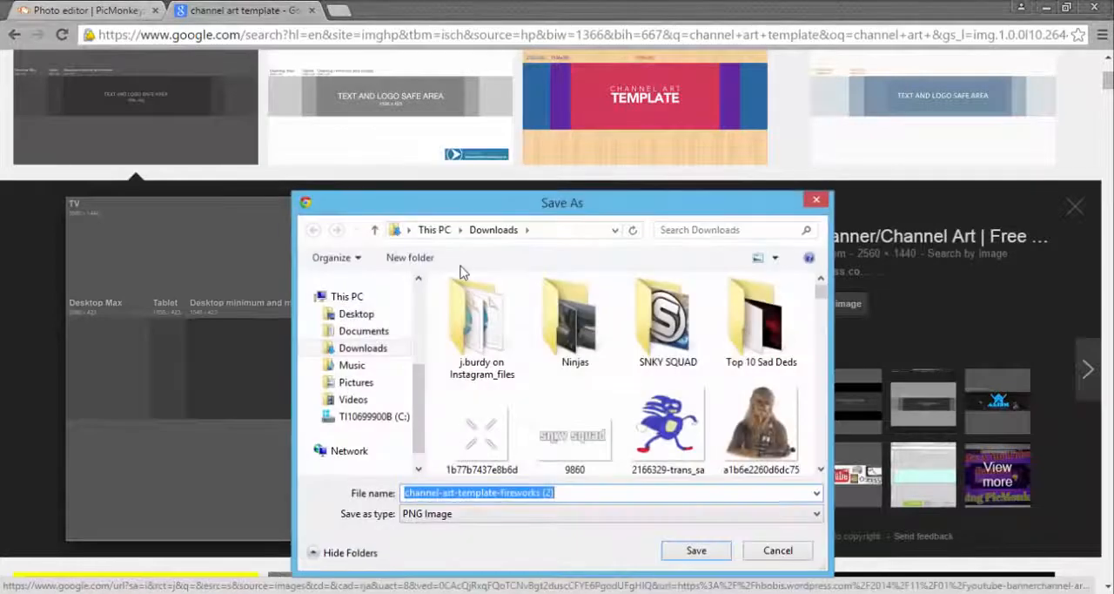
left_click(697, 551)
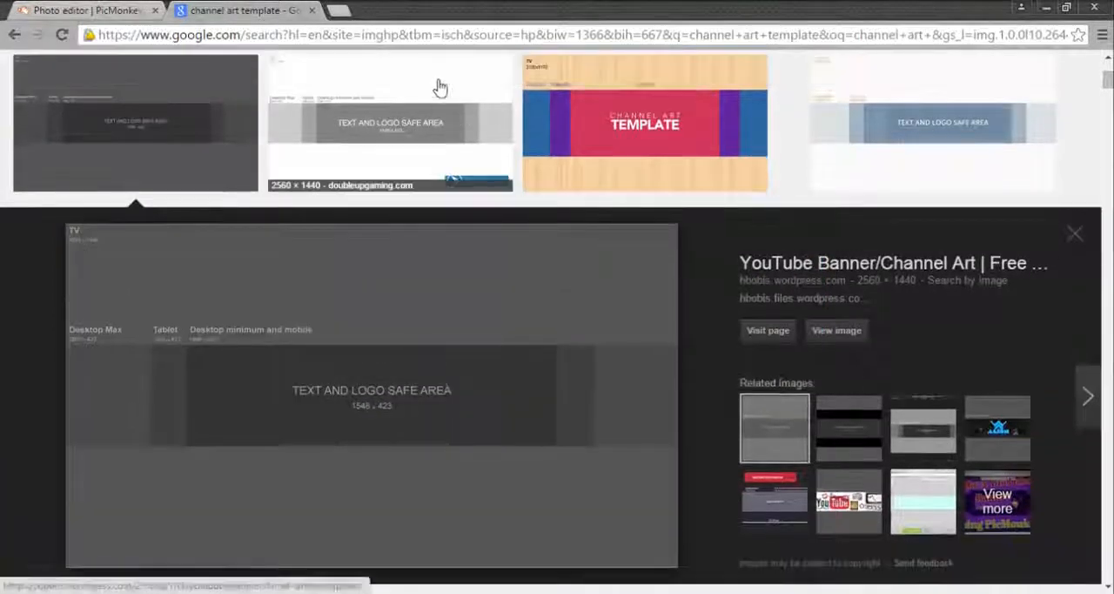
Step: Switch back to PicMonkey and open "channel-art-template-fireworks (2).png" from the computer for editing
left_click(85, 9)
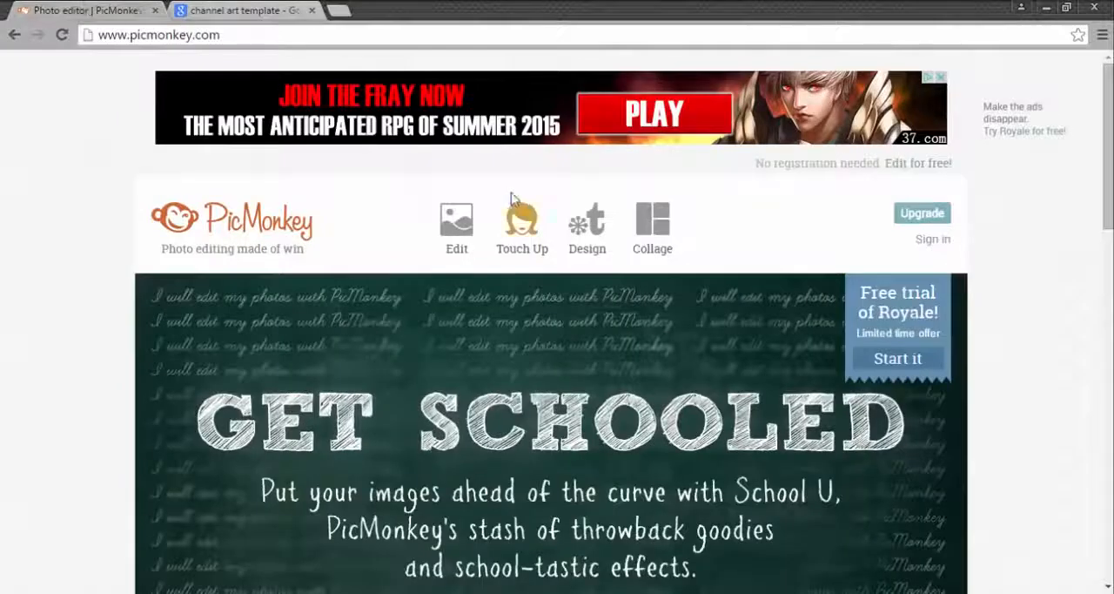
mouse_move(484, 200)
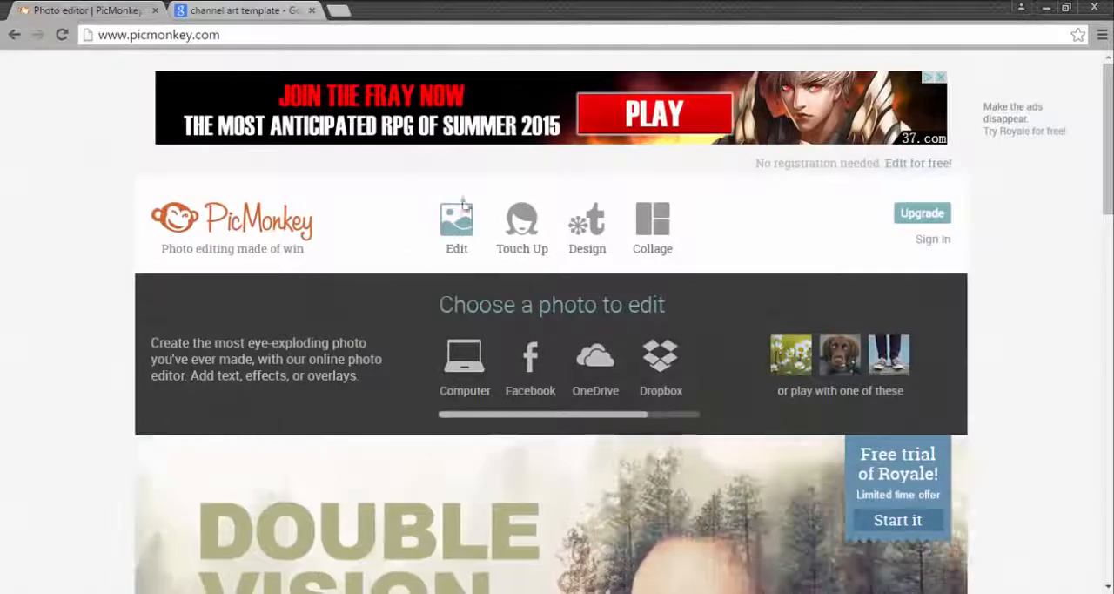
left_click(464, 209)
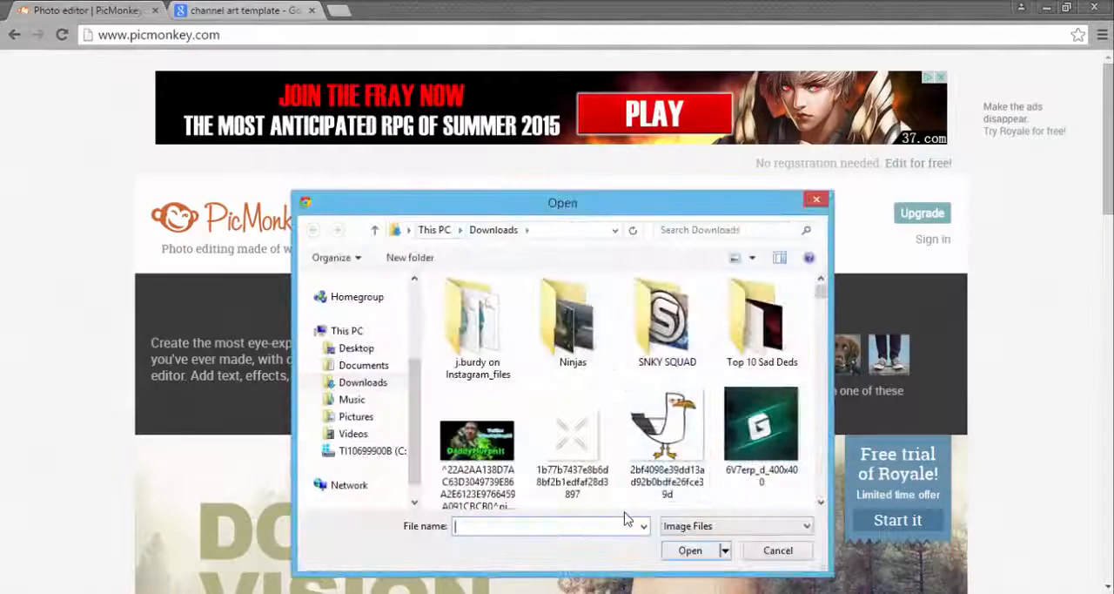
type("channe")
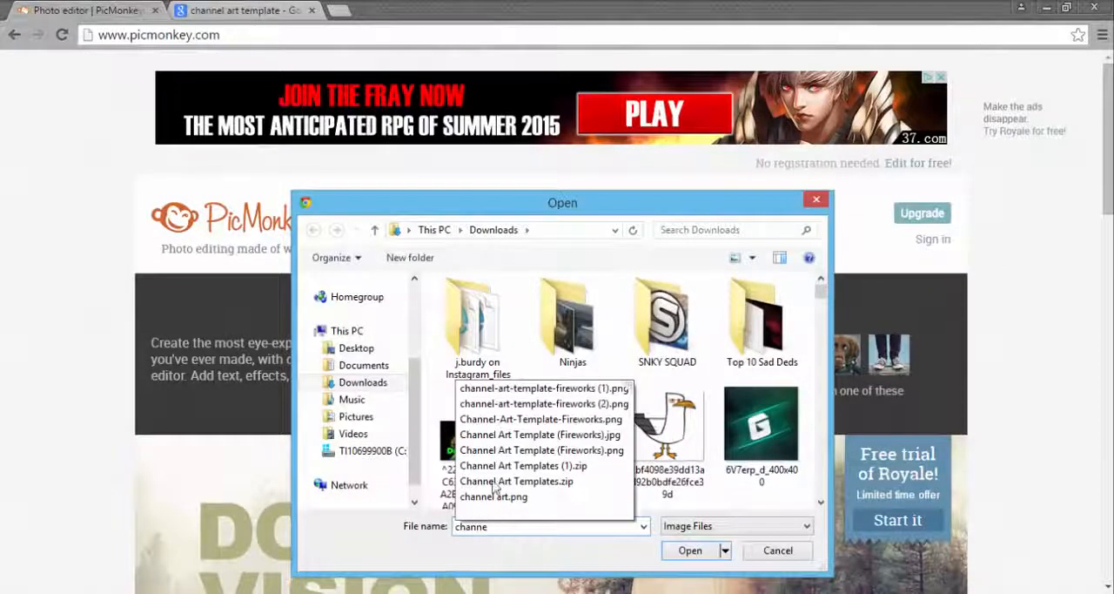
left_click(570, 405)
left_click(701, 552)
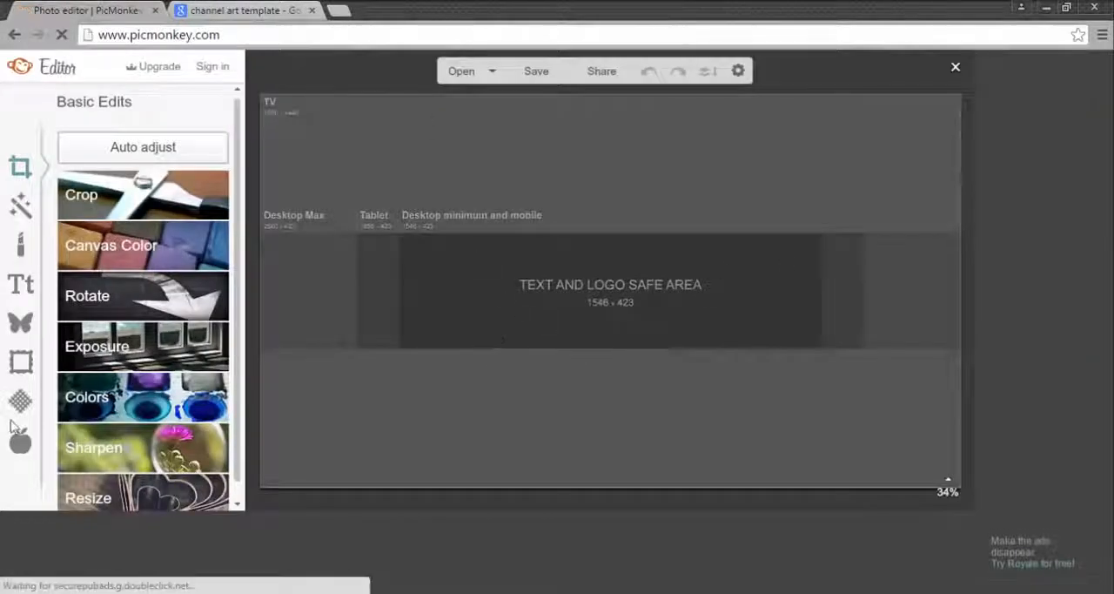
Step: Return to Google Images and replace the previous query with a search for "red gradient"
left_click(292, 7)
scroll(418, 162, "up", 3)
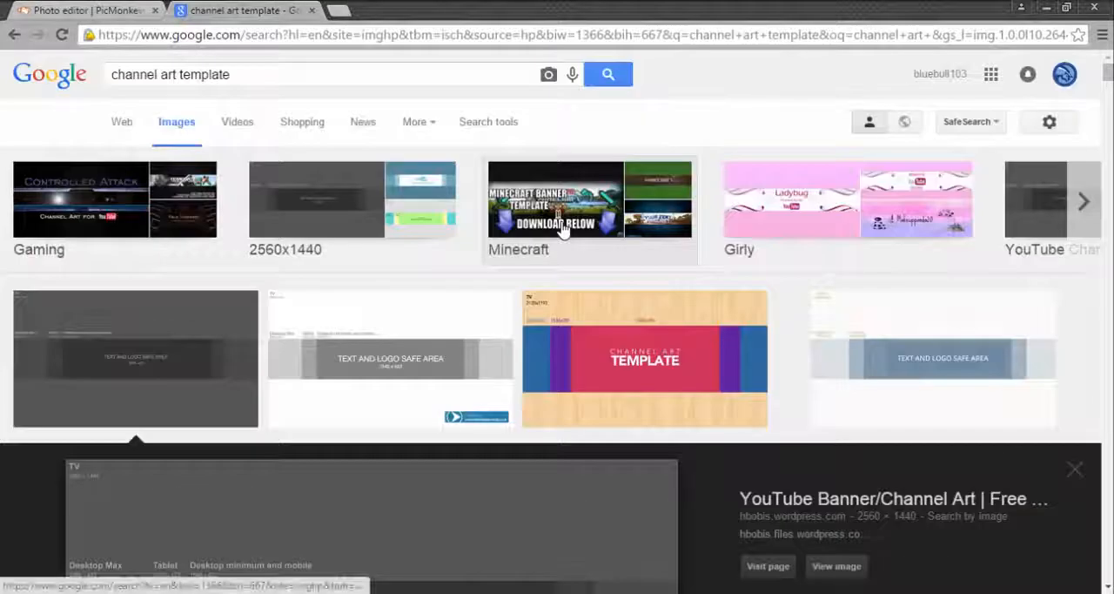
left_click(285, 81)
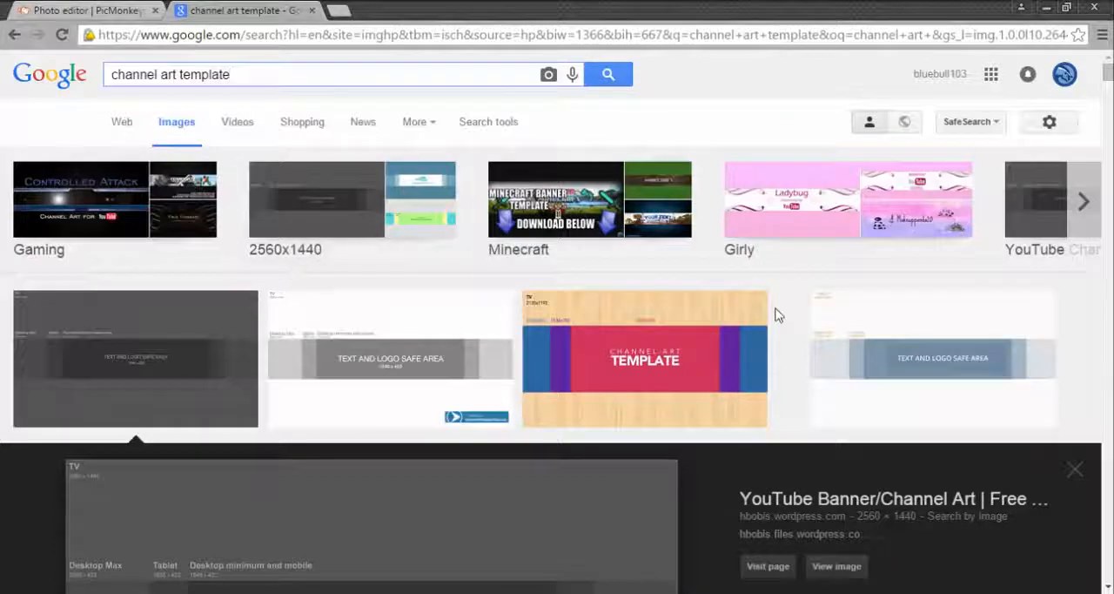
key("BackSpace")
key("BackSpace")
key("BackSpace")
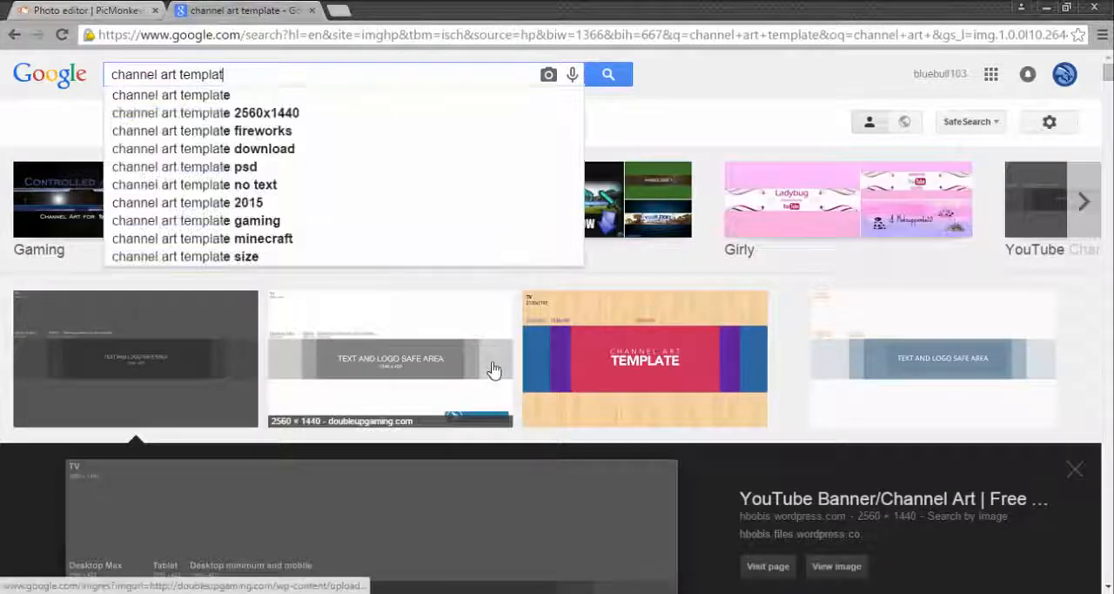
key("BackSpace")
key("BackSpace")
key("BackSpace")
key("BackSpace")
key("BackSpace")
key("BackSpace")
key("BackSpace")
key("BackSpace")
key("BackSpace")
key("BackSpace")
key("BackSpace")
key("BackSpace")
key("BackSpace")
key("BackSpace")
key("BackSpace")
key("BackSpace")
key("BackSpace")
type("red")
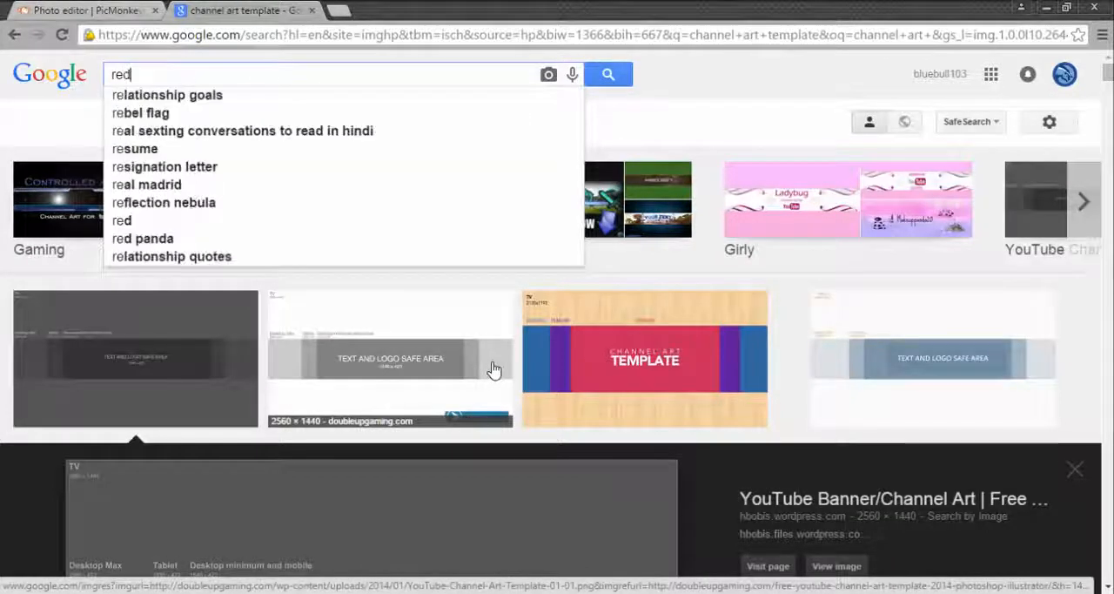
type(" gra")
key("BackSpace")
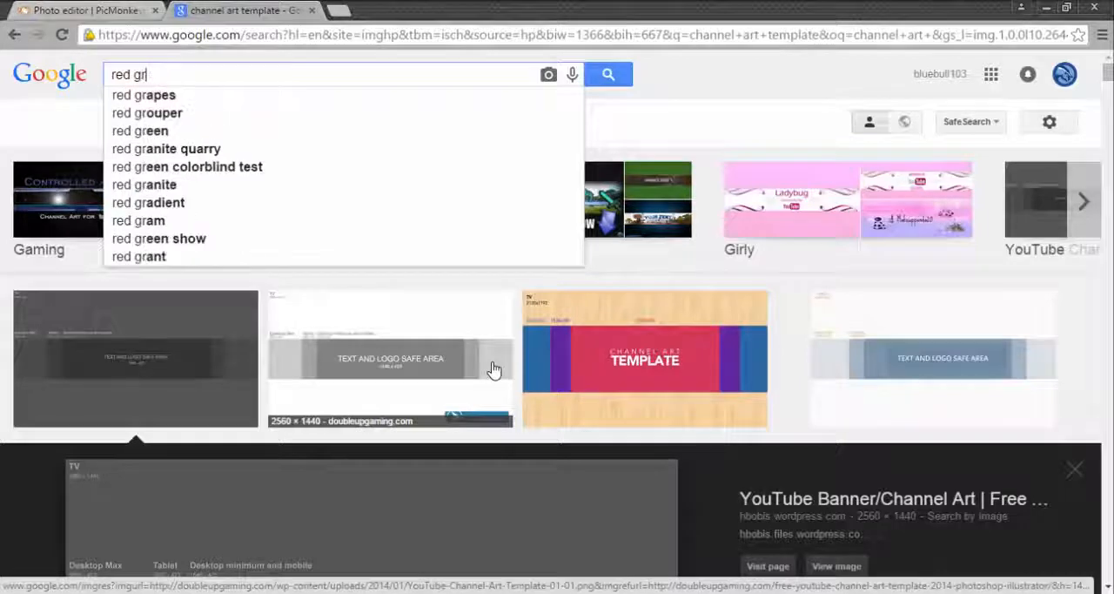
type("adiant")
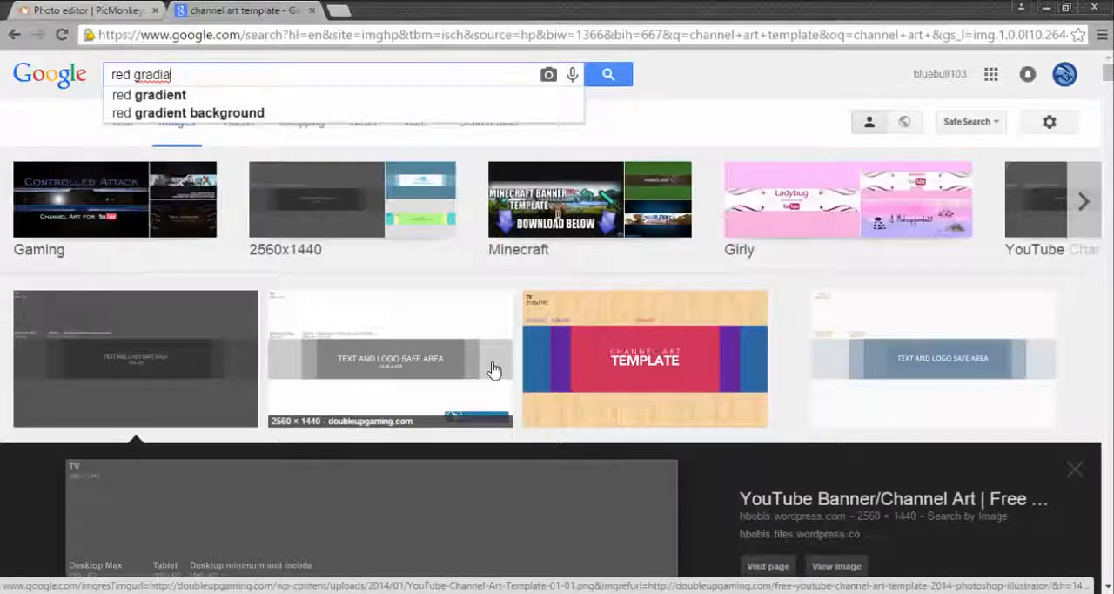
key("BackSpace")
type("ent")
key("Return")
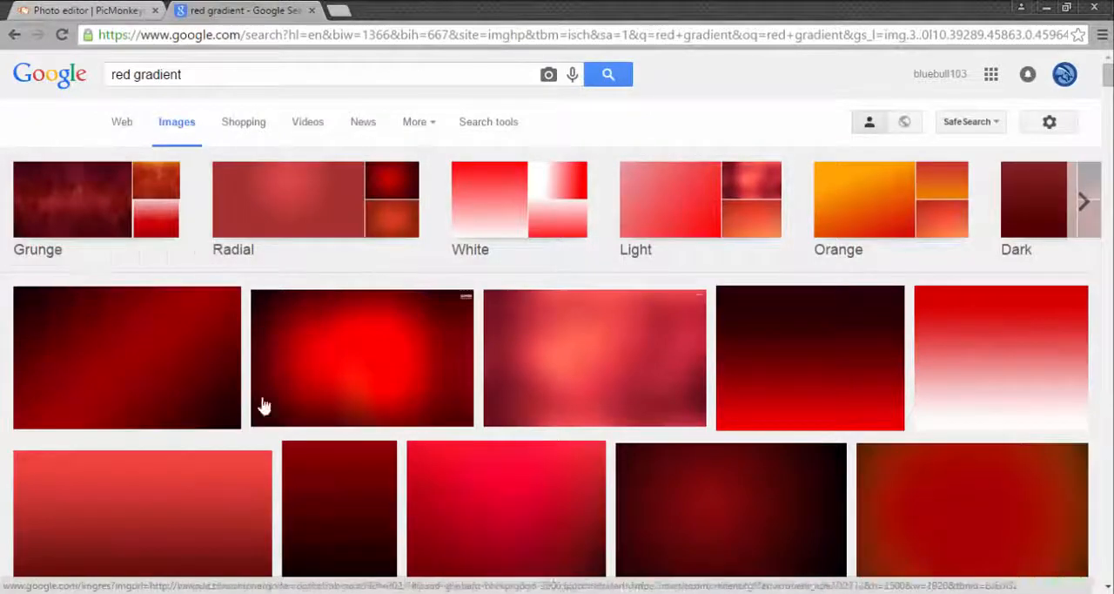
Step: Browse the red gradient results and preview the 768 × 576 horizontal-band gradient from kaneva.com
scroll(231, 515, "down", 4)
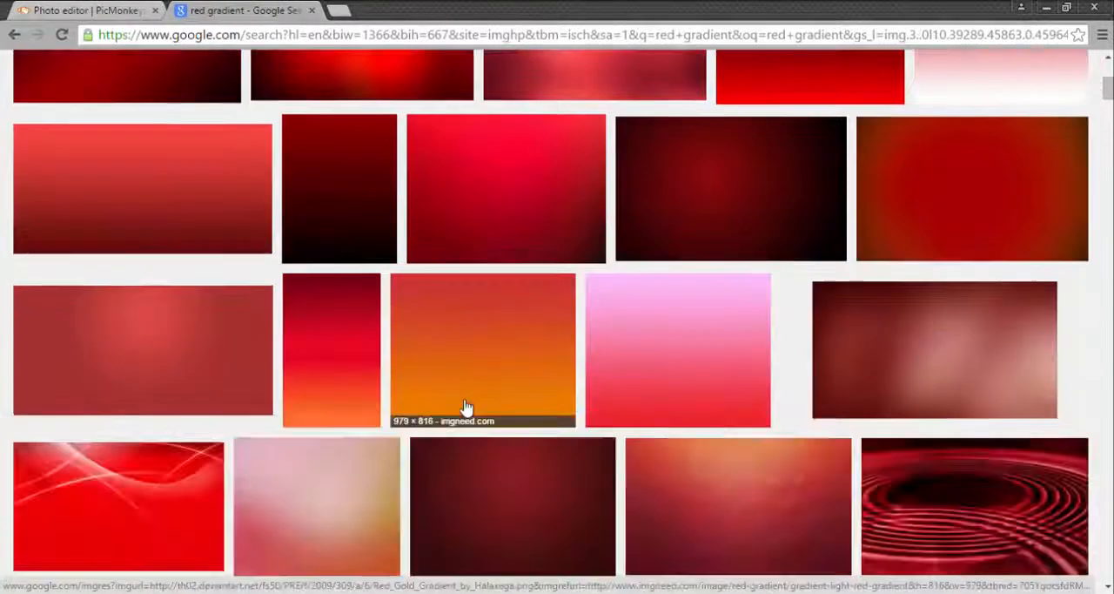
scroll(789, 318, "down", 3)
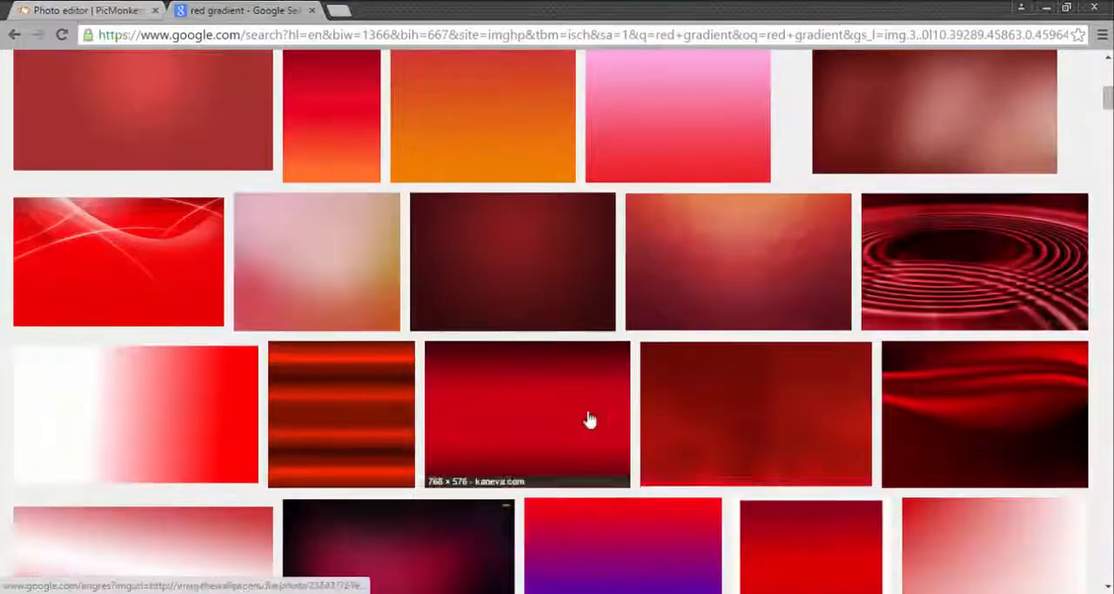
scroll(589, 420, "down", 2)
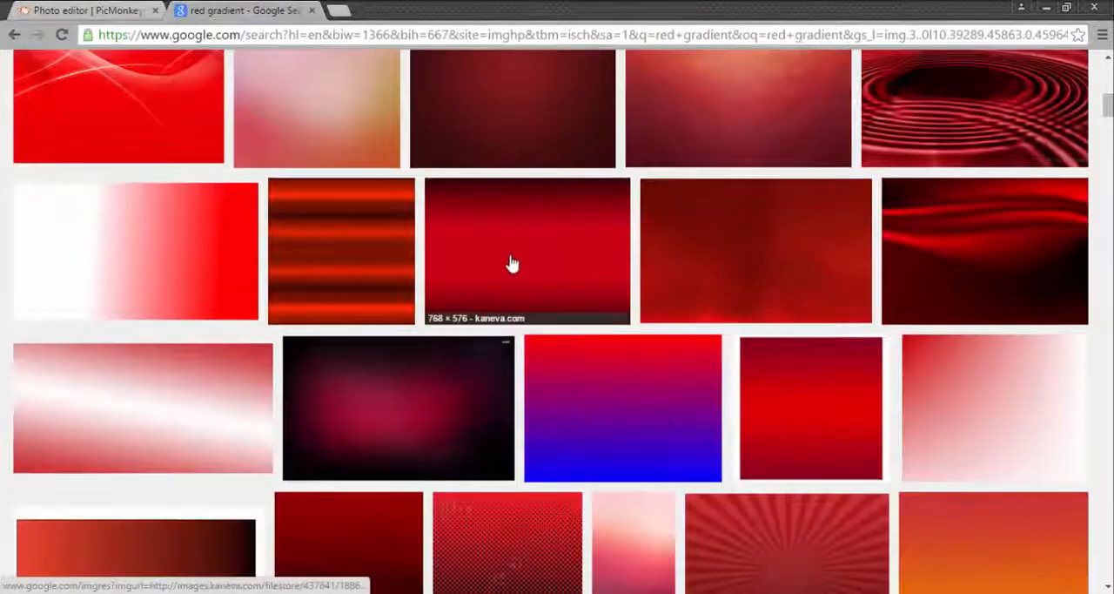
left_click(512, 264)
Step: Save the previewed gradient image to Downloads as "RedGradient" in JPEG format and dismiss the download notice
right_click(412, 333)
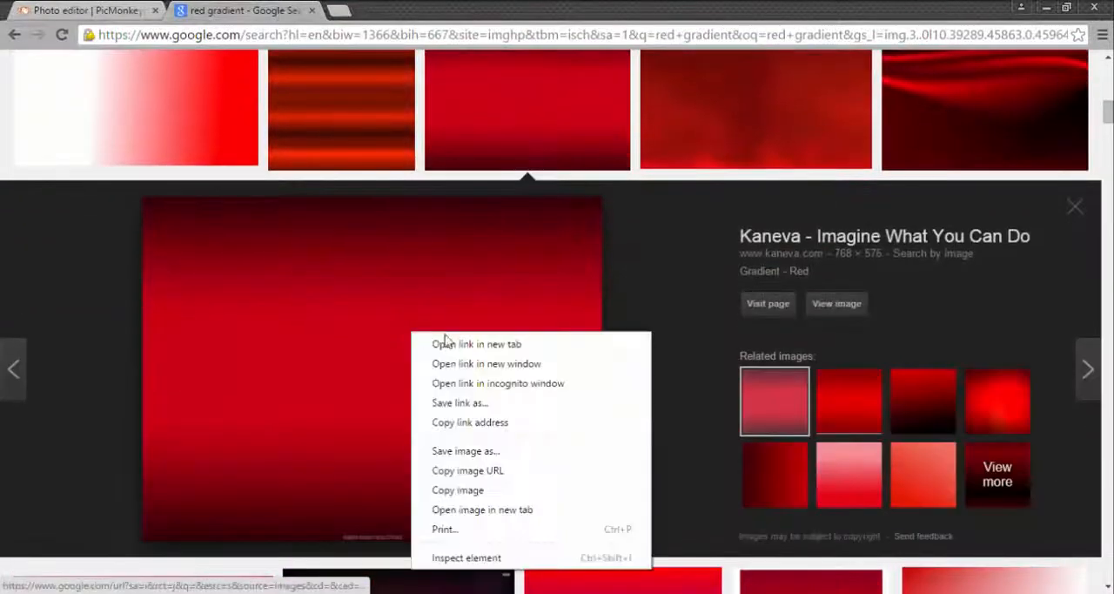
left_click(459, 451)
left_click(484, 493)
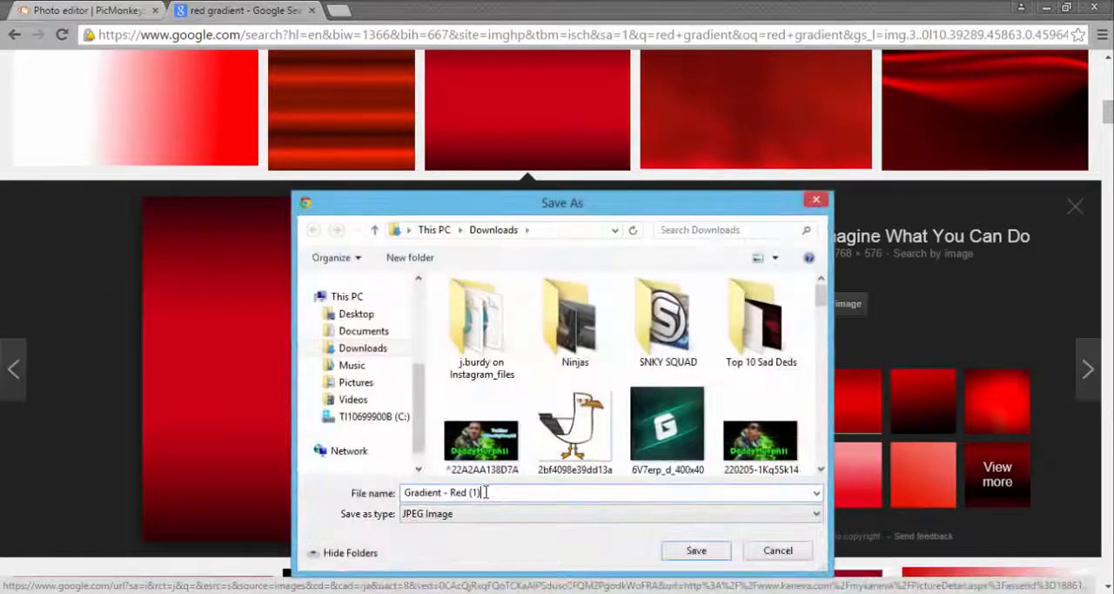
key("BackSpace")
key("BackSpace")
key("BackSpace")
key("BackSpace")
key("BackSpace")
key("BackSpace")
key("BackSpace")
key("BackSpace")
key("BackSpace")
key("BackSpace")
key("BackSpace")
key("BackSpace")
key("BackSpace")
key("BackSpace")
key("BackSpace")
key("BackSpace")
key("BackSpace")
key("BackSpace")
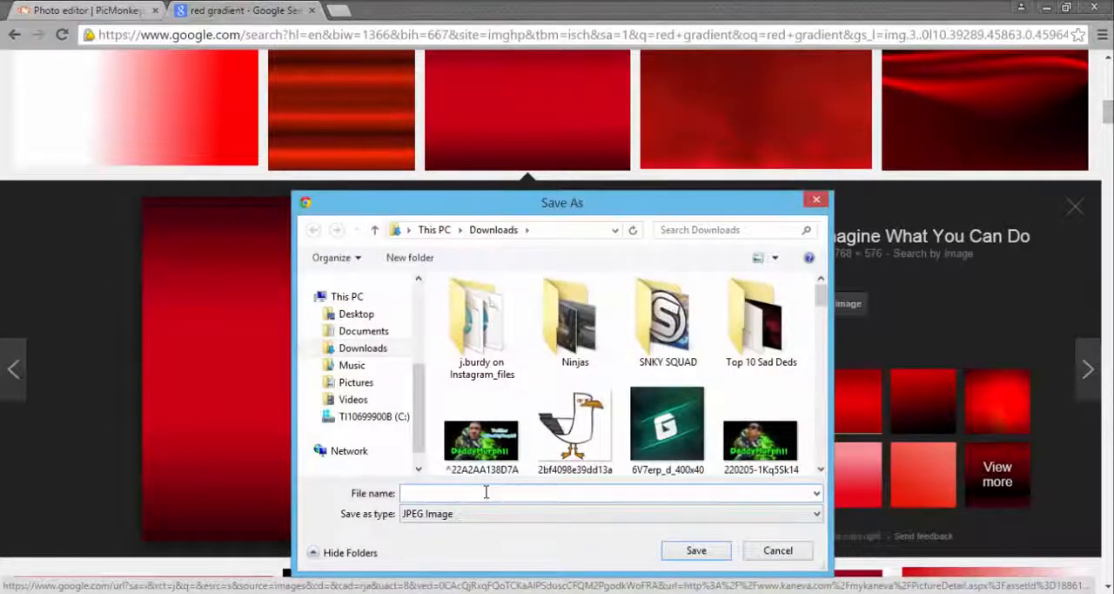
type("RedGradient")
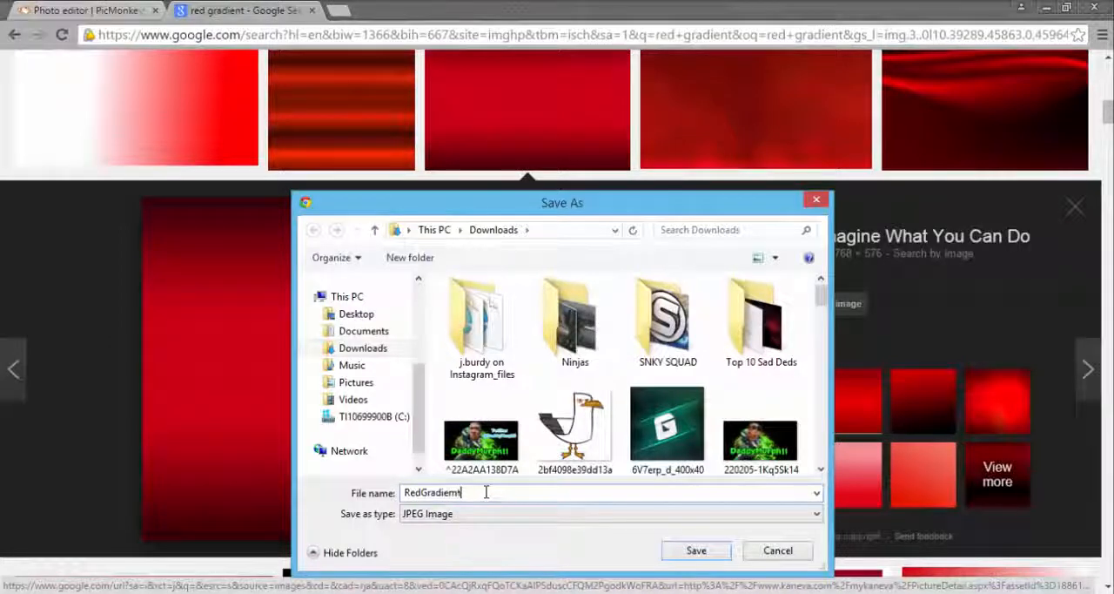
left_click(672, 558)
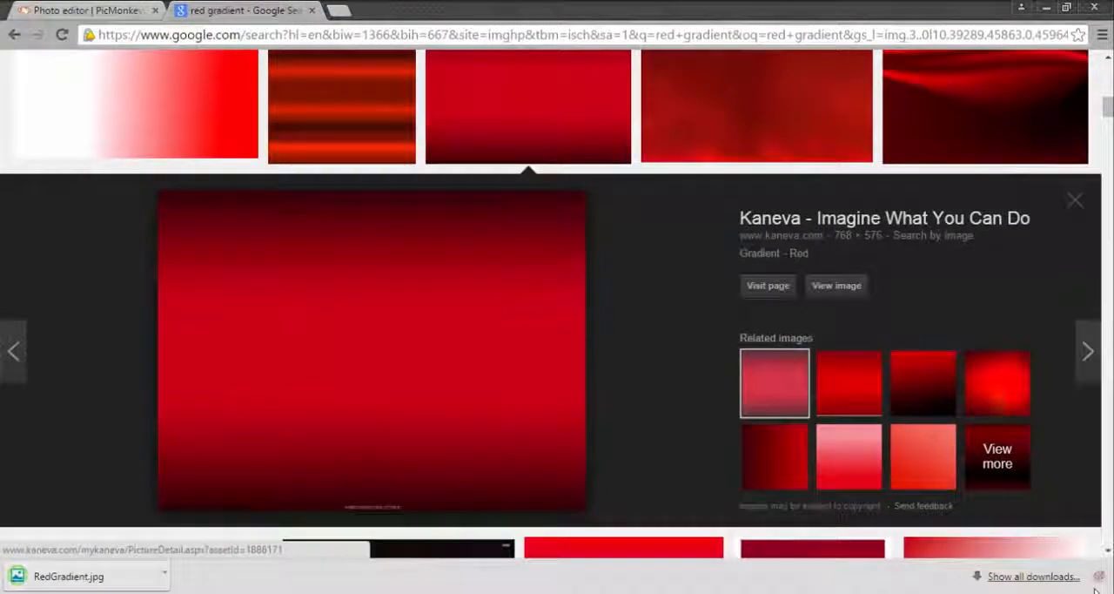
left_click(1099, 576)
Step: Switch back to PicMonkey and add "RedGradient.jpg" from the computer as a custom overlay on the template
left_click(39, 7)
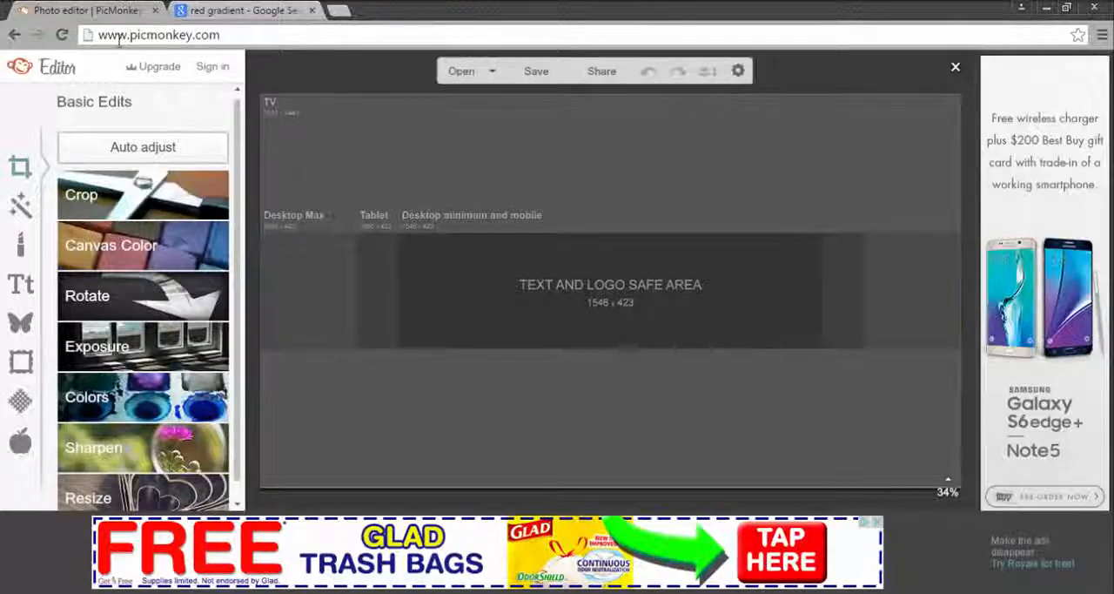
left_click(26, 325)
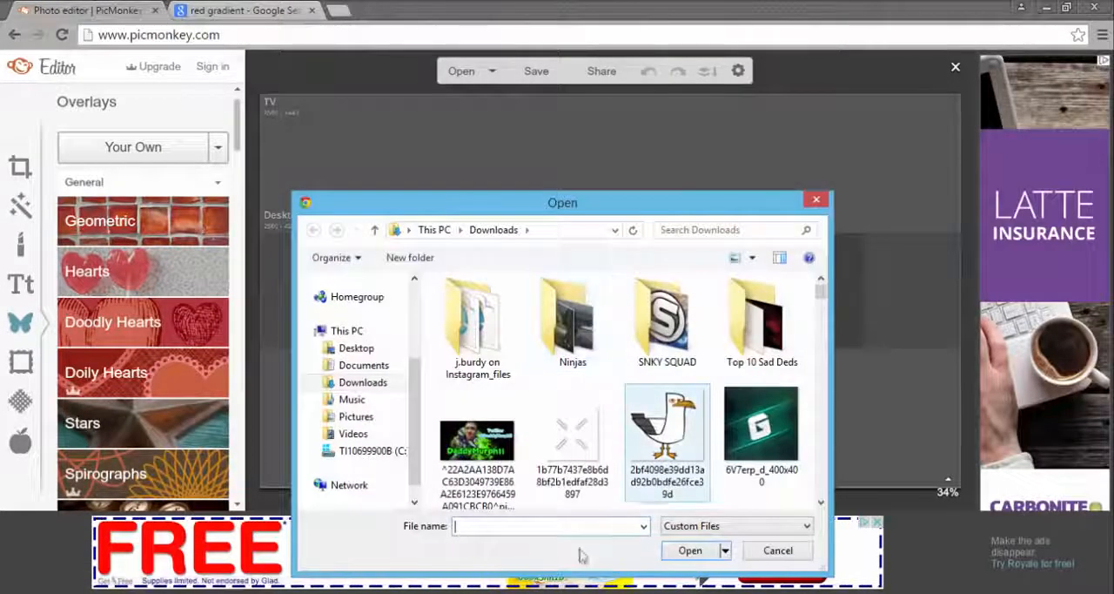
type("red")
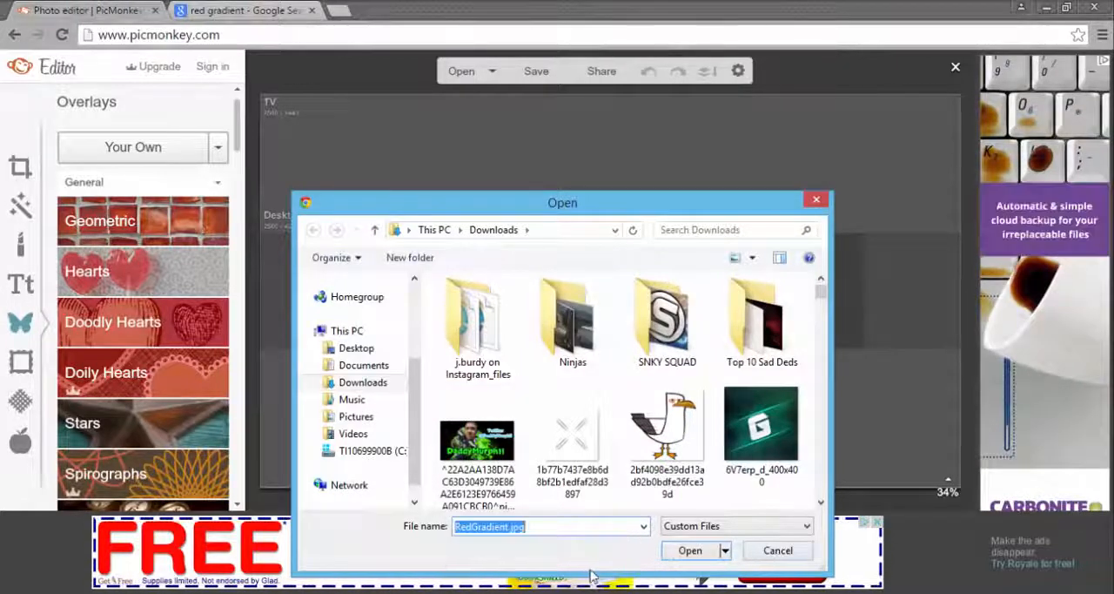
left_click(708, 543)
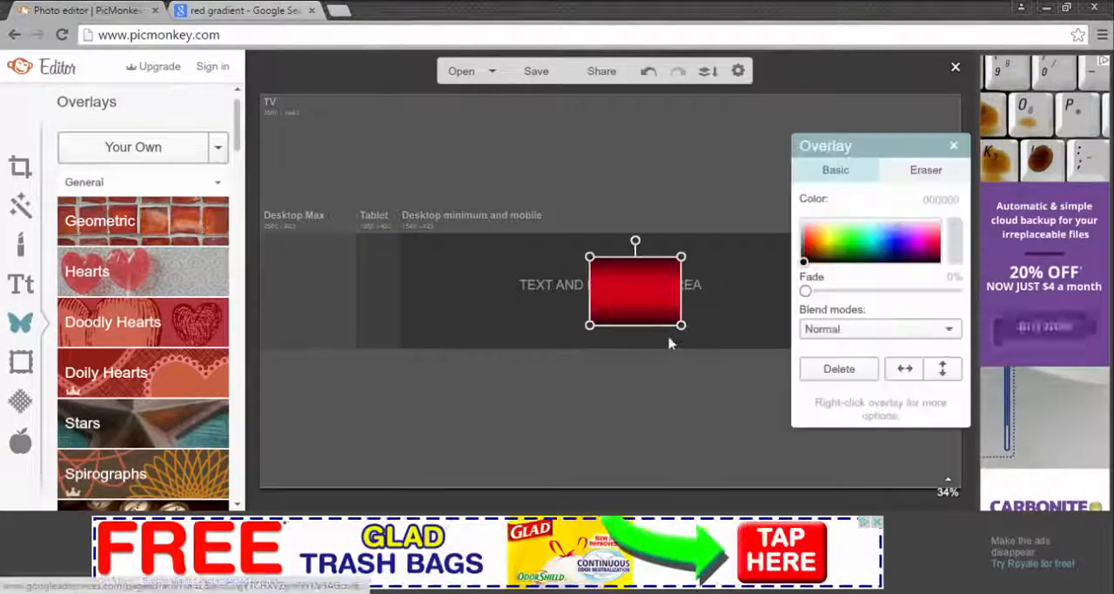
Step: Move and stretch the red gradient overlay to cover the whole template, and set its fade to 40%
left_click_drag(649, 312, 273, 484)
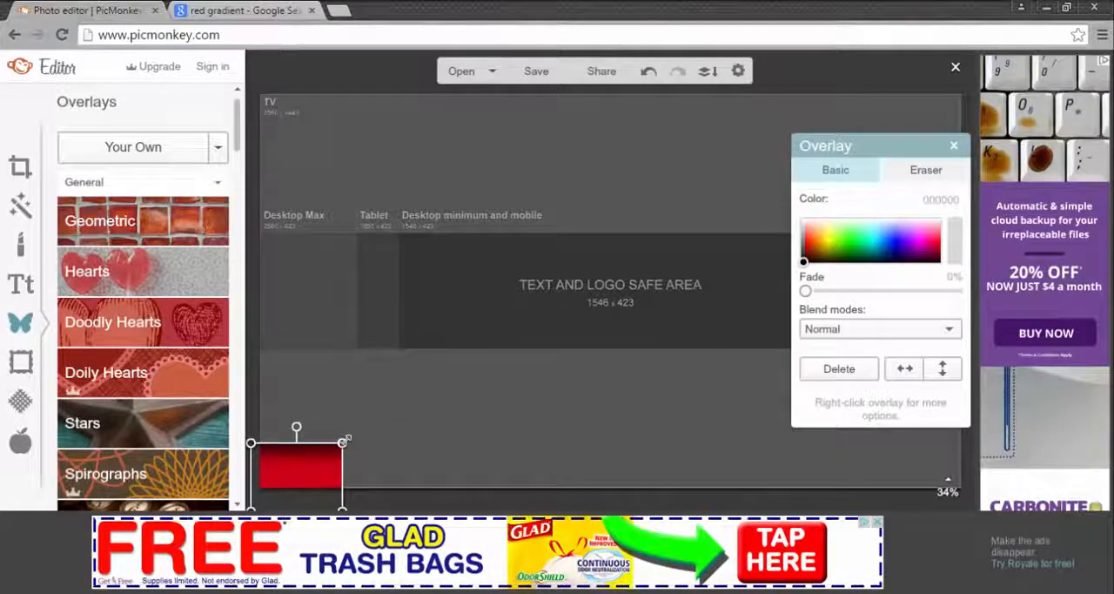
left_click_drag(344, 442, 849, 63)
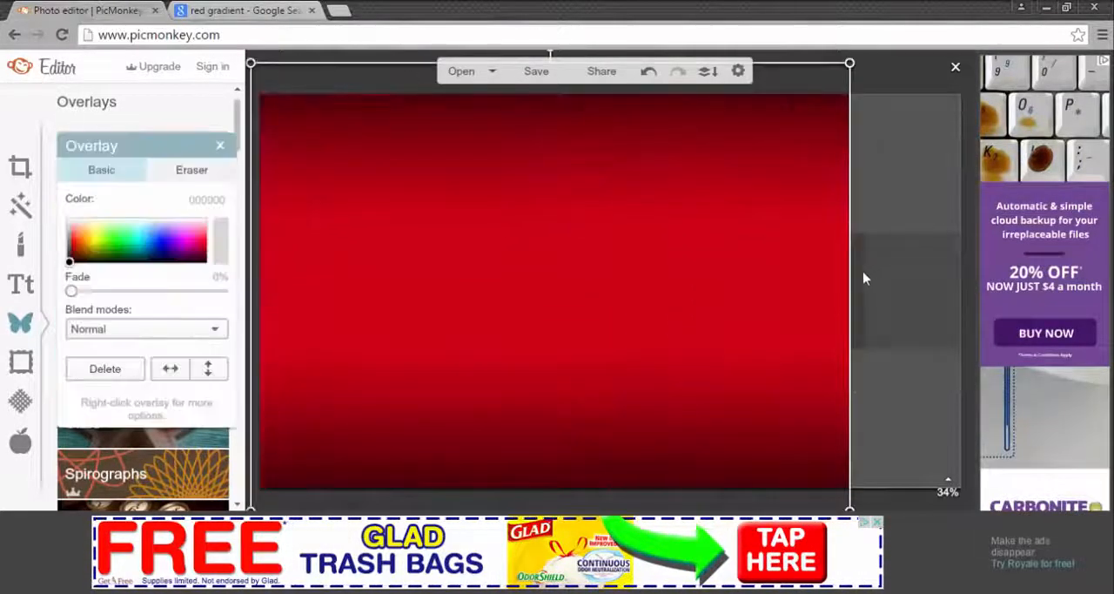
left_click_drag(854, 277, 1000, 235)
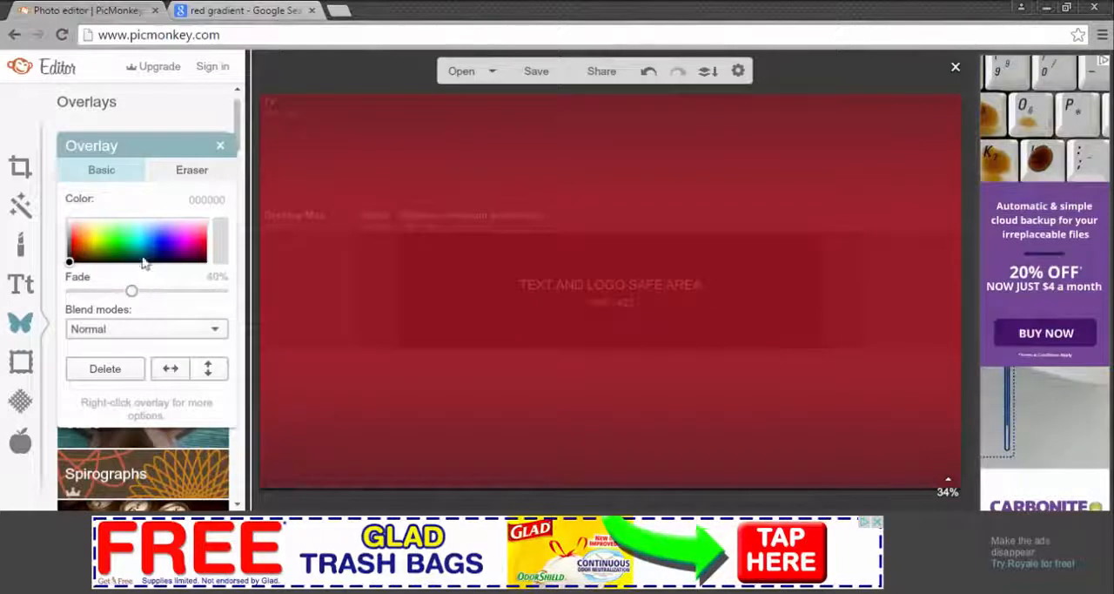
left_click(219, 147)
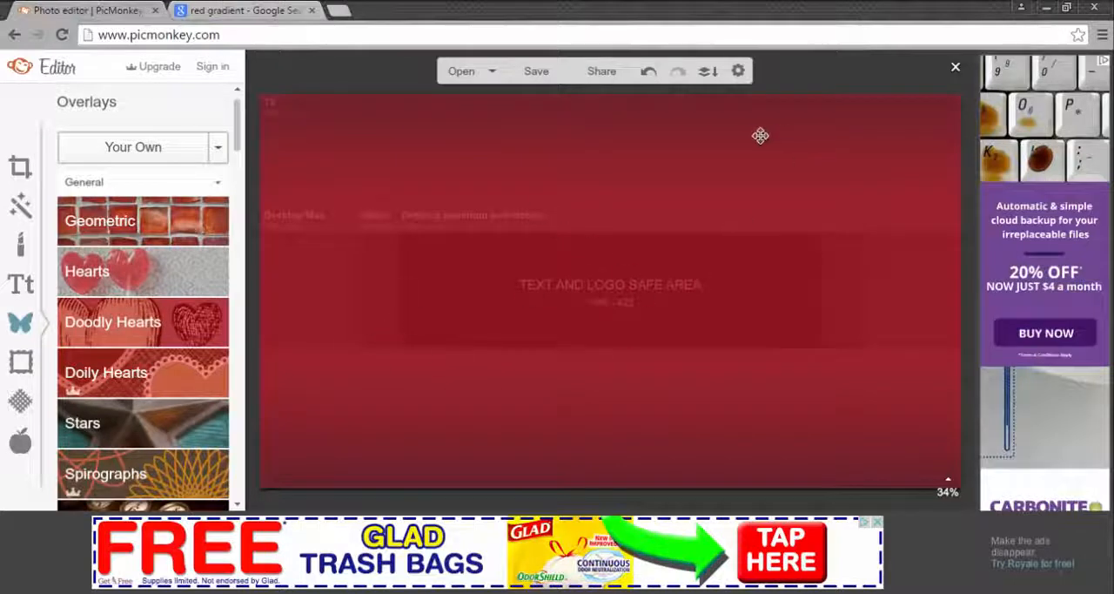
Step: Return to Google Images and replace the previous query with a search for "call of duty"
left_click(236, 7)
scroll(474, 243, "up", 10)
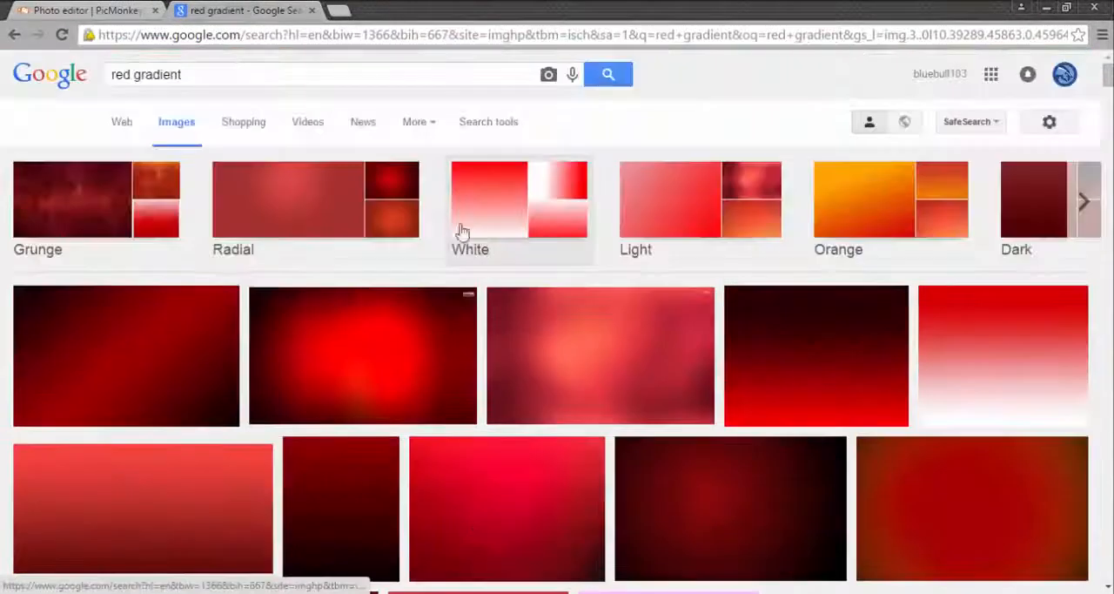
left_click(48, 10)
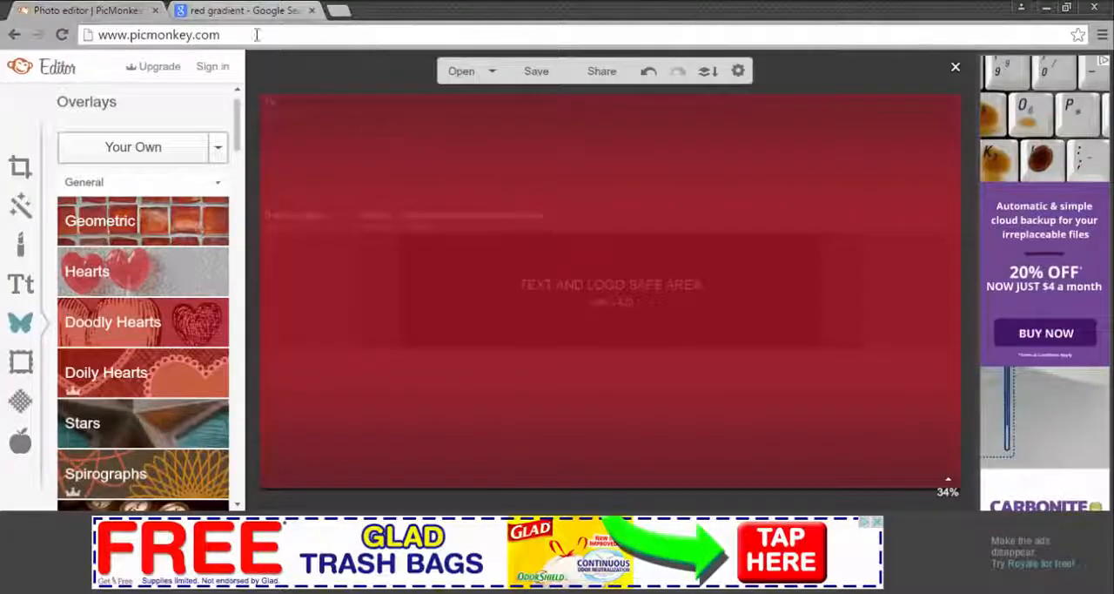
left_click(275, 8)
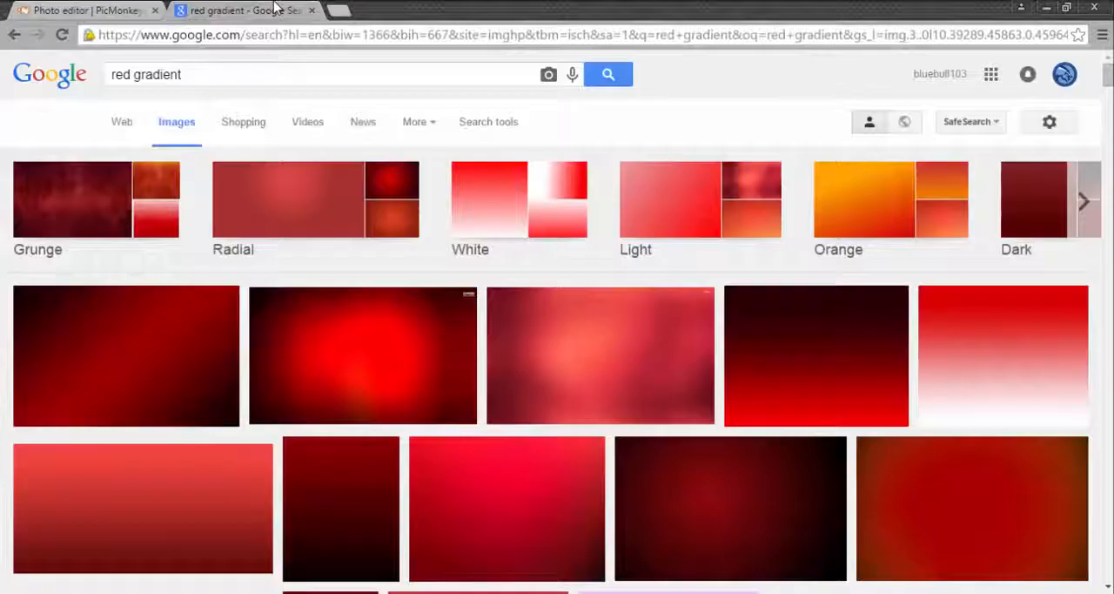
left_click(324, 85)
key("BackSpace")
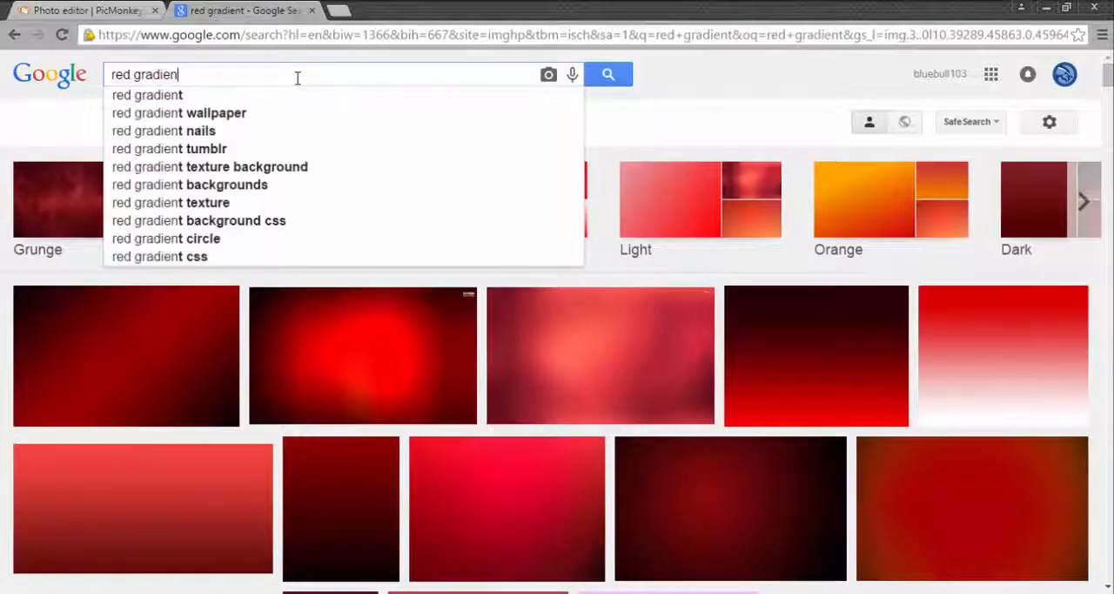
key("BackSpace")
key("BackSpace")
key("BackSpace")
key("BackSpace")
key("BackSpace")
type("c")
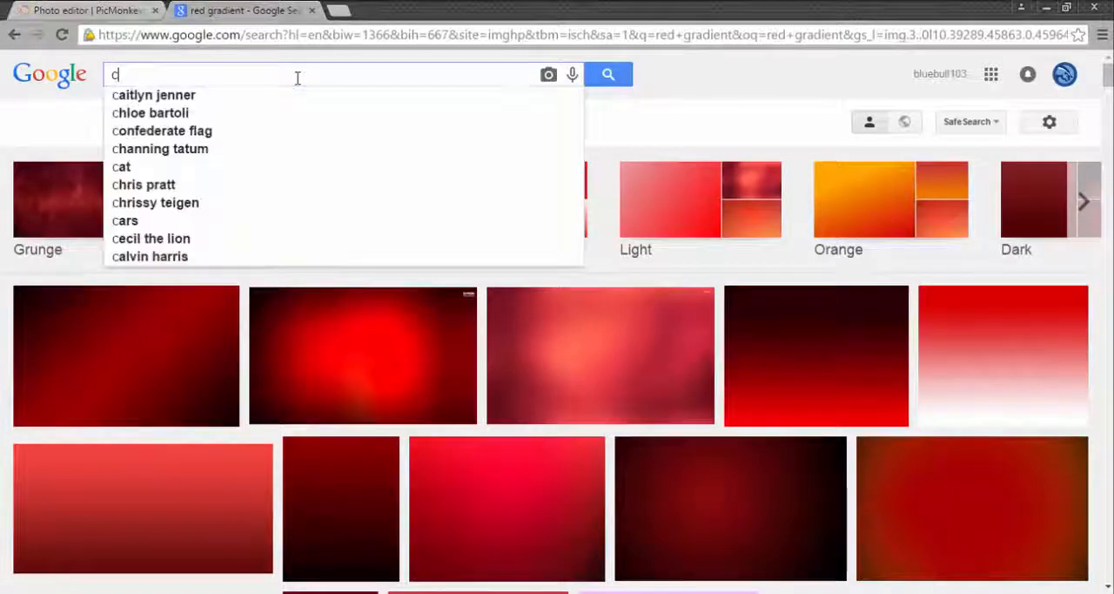
type("all of duty")
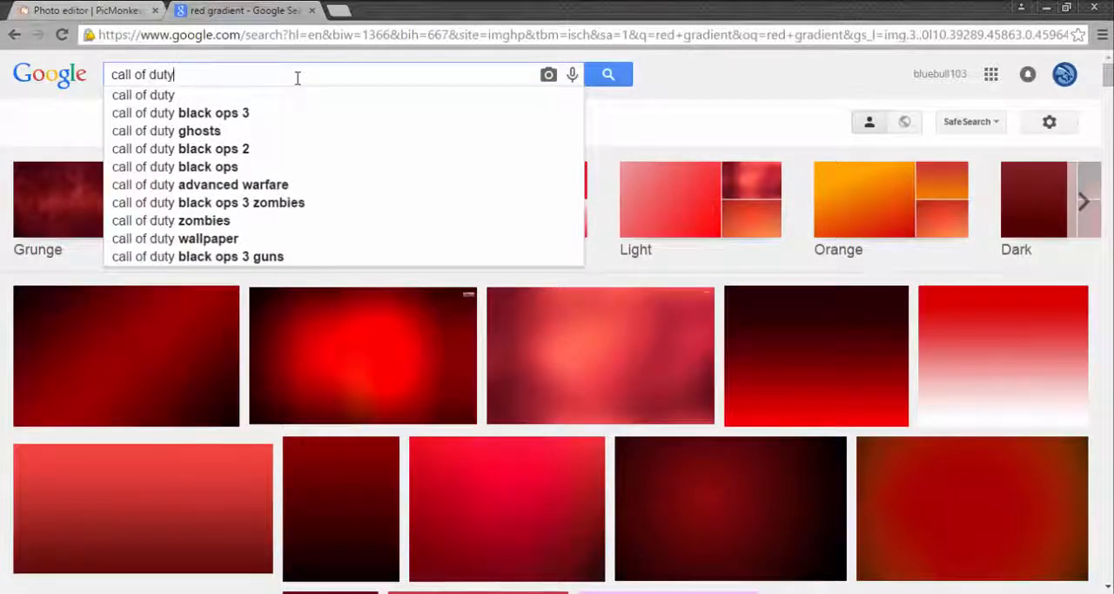
key("Return")
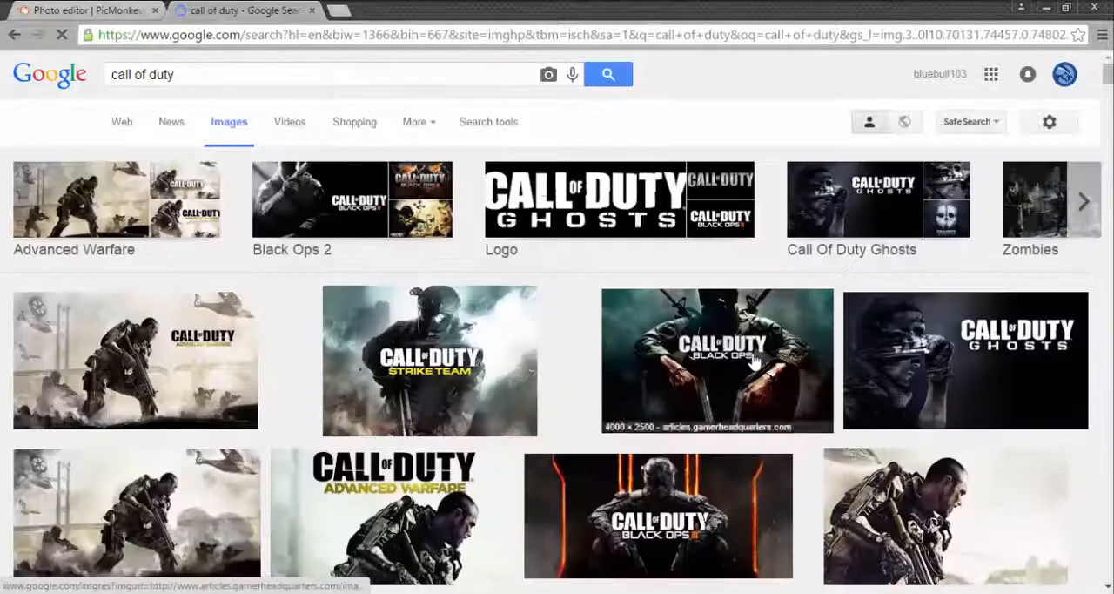
Step: Browse the Call of Duty results and preview the 854 × 480 image from vg247.com of a soldier aiming a rifle
scroll(543, 503, "down", 1)
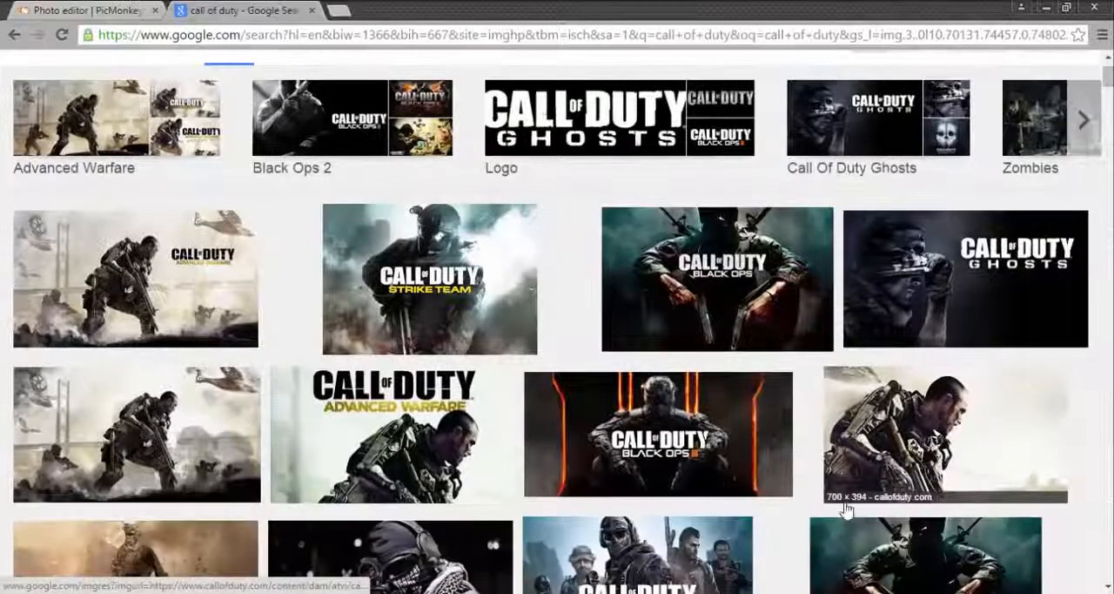
scroll(786, 443, "up", 1)
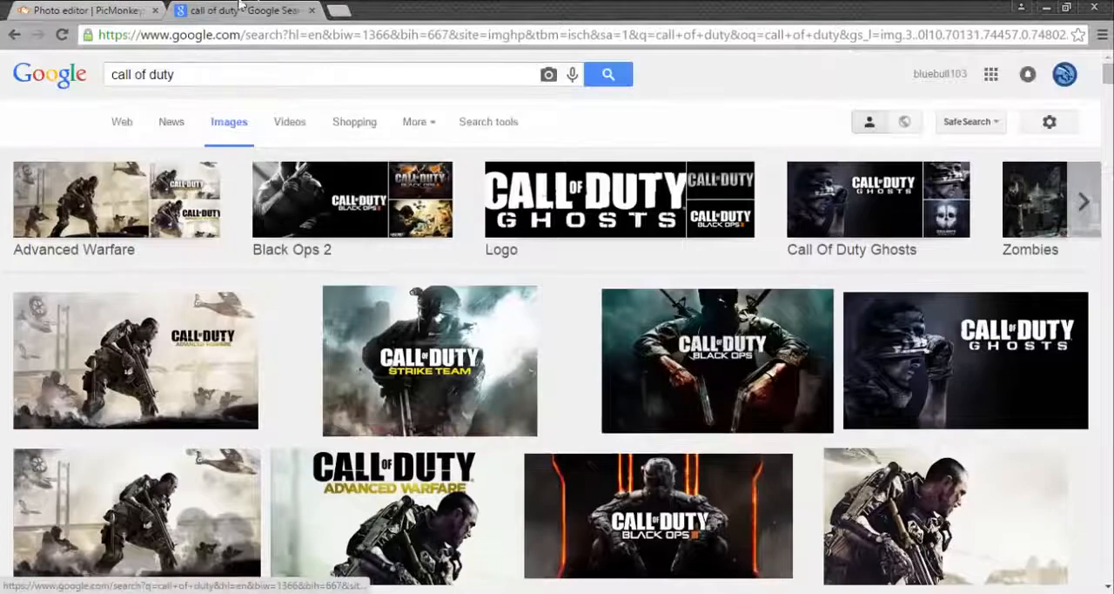
left_click(87, 9)
left_click(240, 10)
scroll(805, 394, "down", 6)
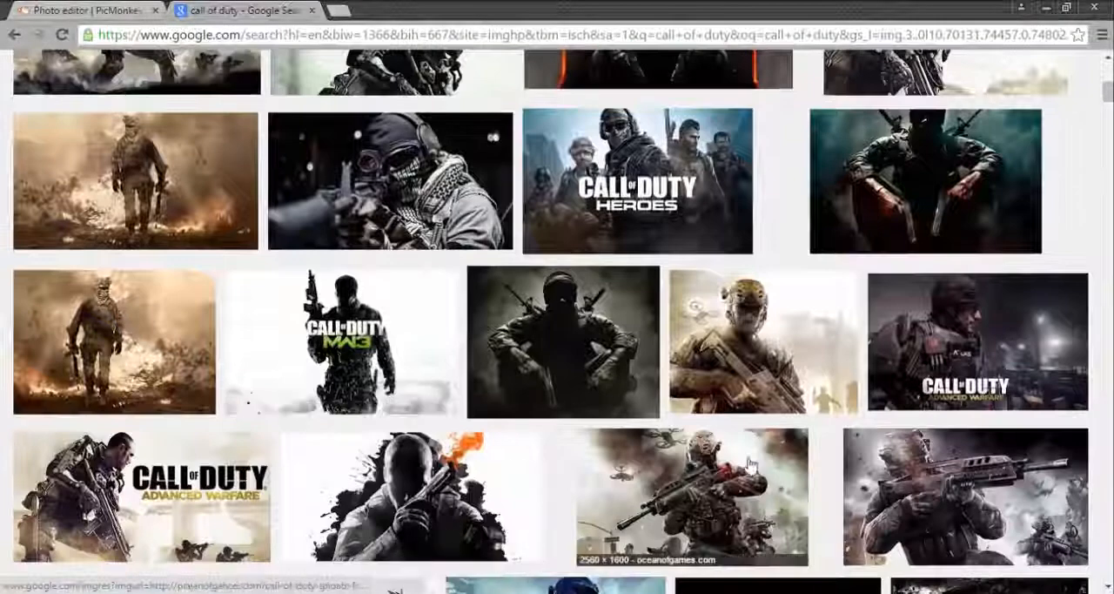
scroll(648, 424, "down", 2)
scroll(649, 425, "down", 2)
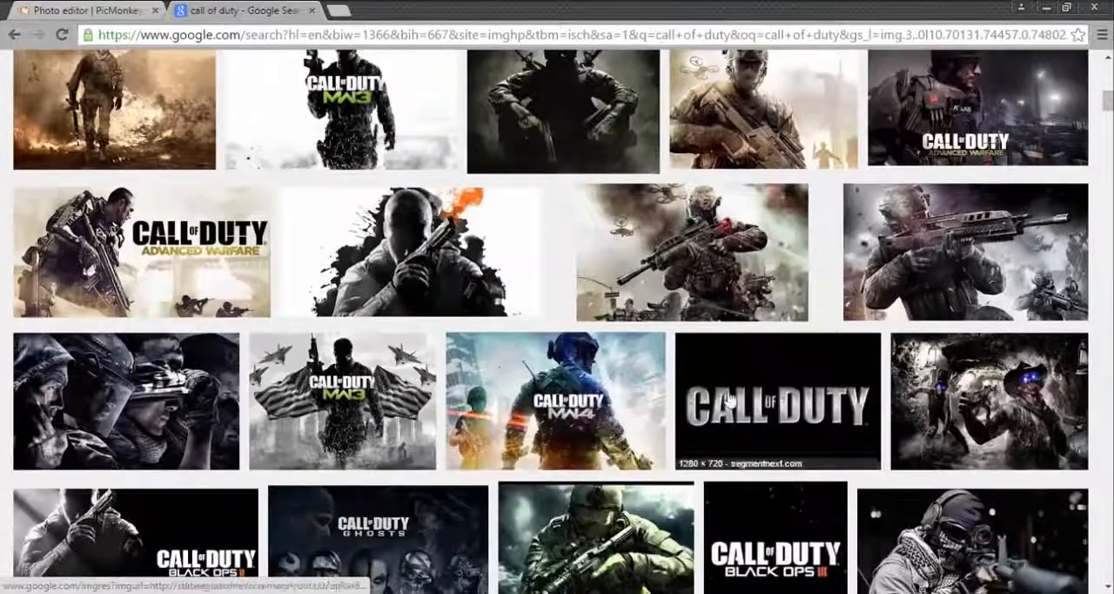
scroll(616, 410, "up", 2)
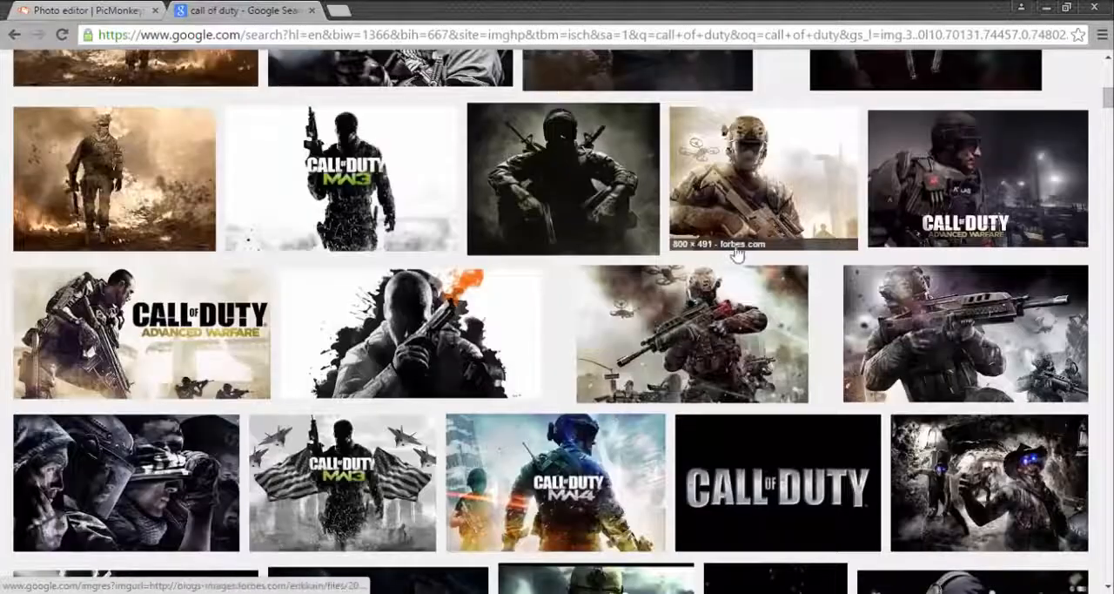
left_click(707, 343)
left_click(1001, 146)
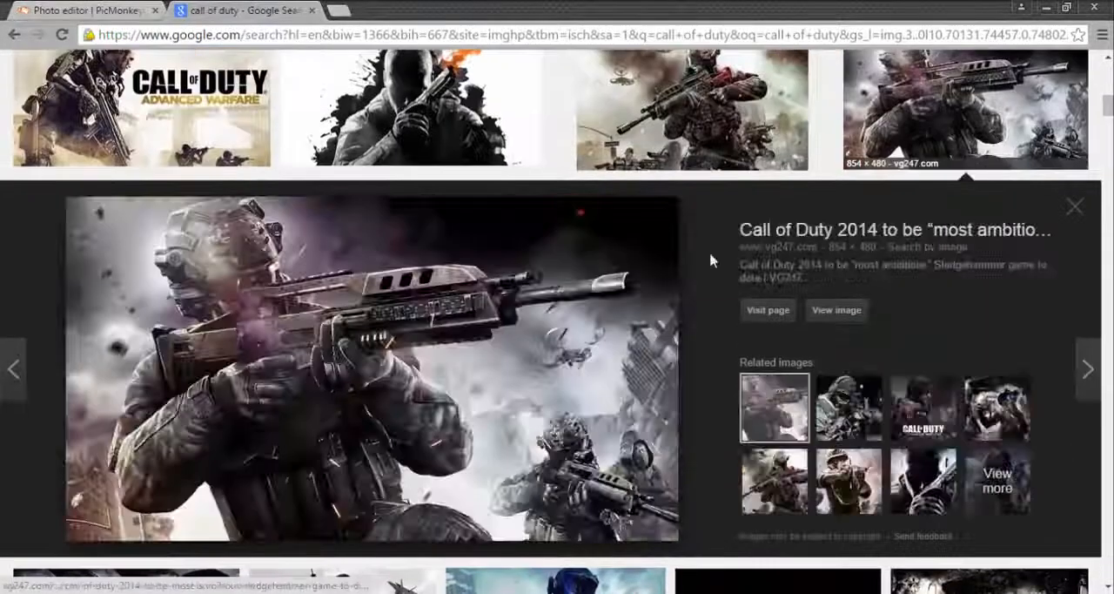
Step: Save the previewed soldier image to Downloads as "call_of_duty2" in JPEG format and dismiss the download notice
right_click(340, 371)
left_click(412, 246)
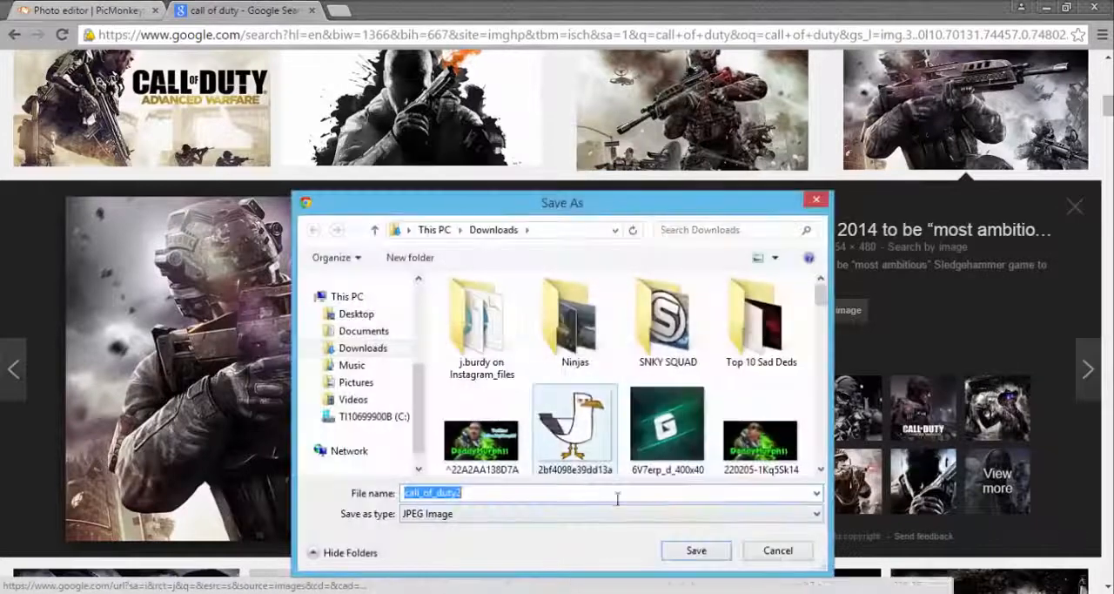
left_click(697, 550)
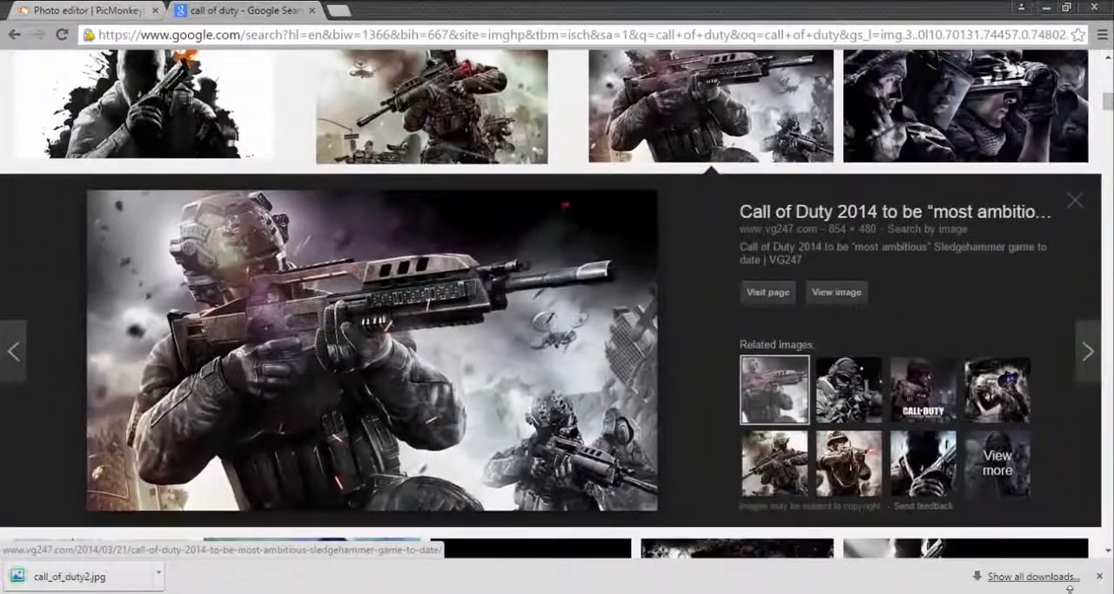
left_click(1101, 576)
Step: Switch back to PicMonkey and add "call_of_duty2.jpg" from the computer as a custom overlay on the red background
left_click(87, 10)
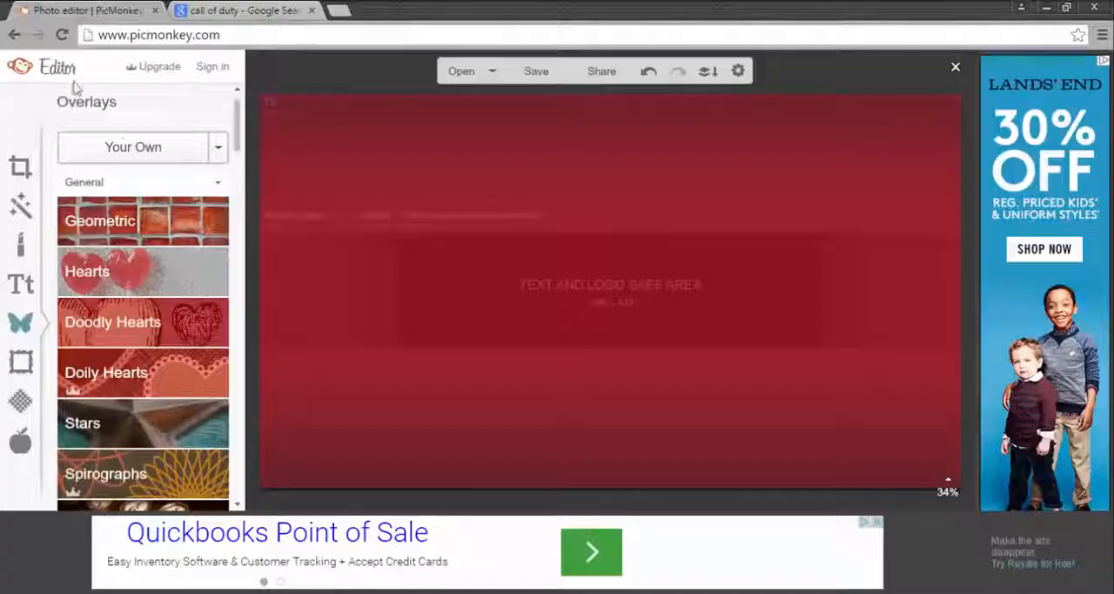
left_click(133, 148)
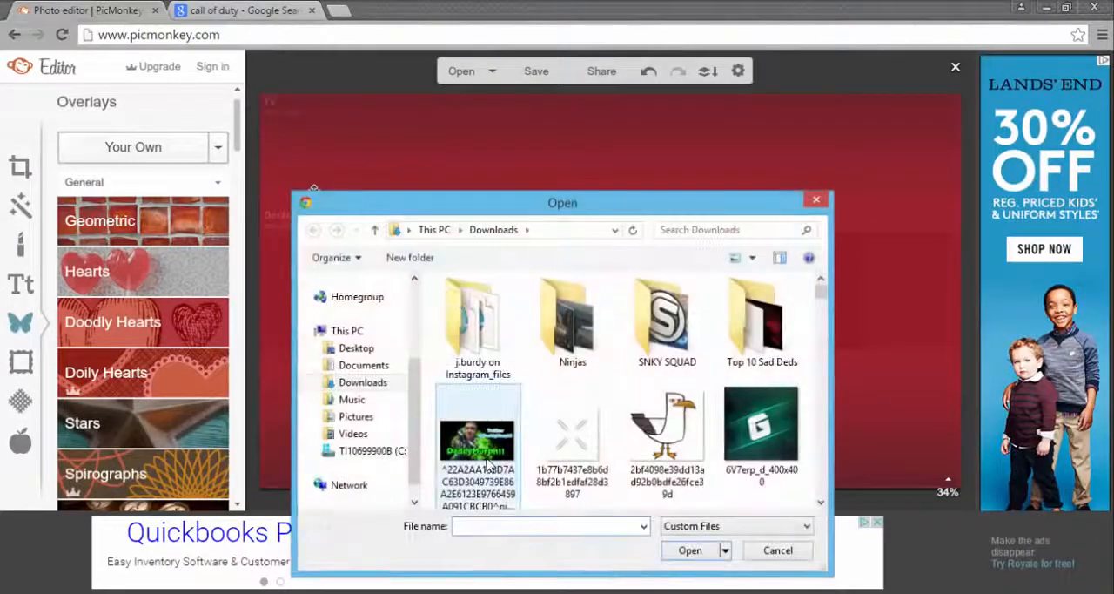
type("call")
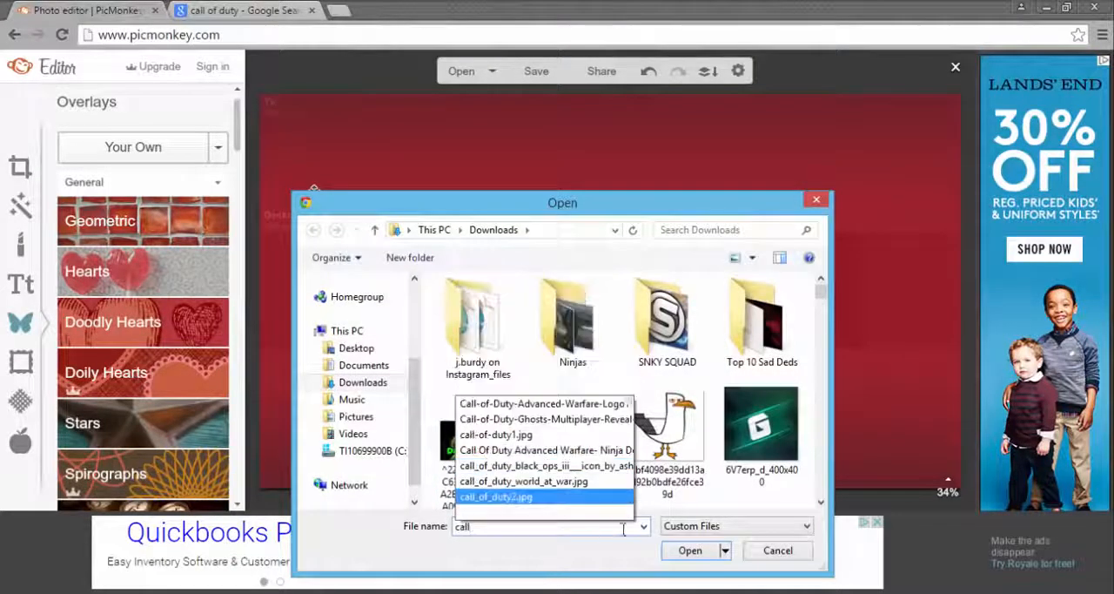
key("Return")
left_click(690, 551)
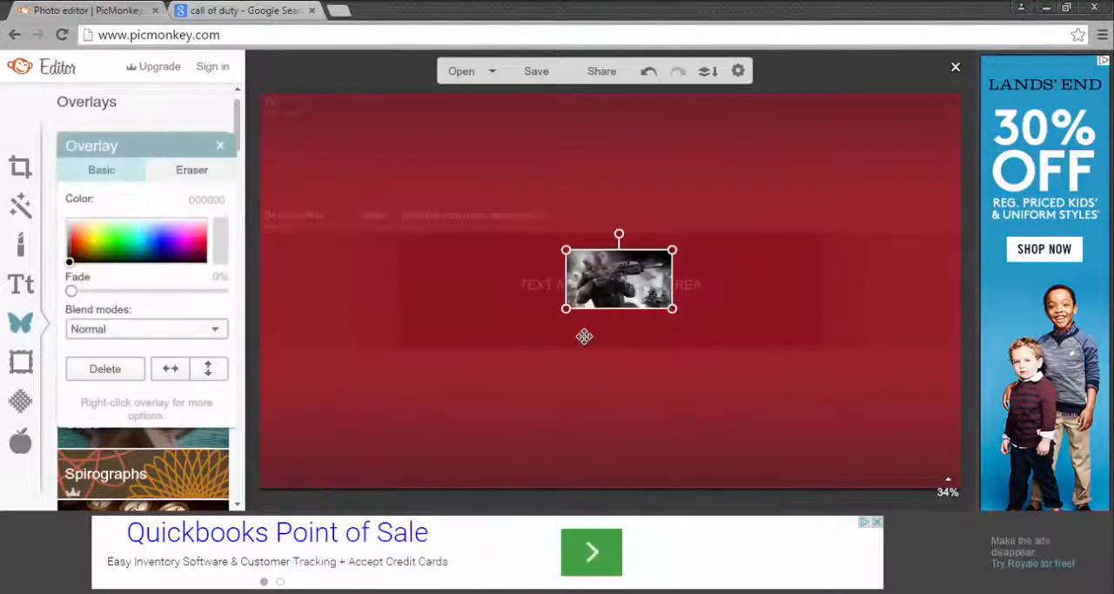
Step: Move the soldier overlay to the left end of the text and logo safe area and enlarge it to the area's full height
left_click_drag(628, 271, 465, 370)
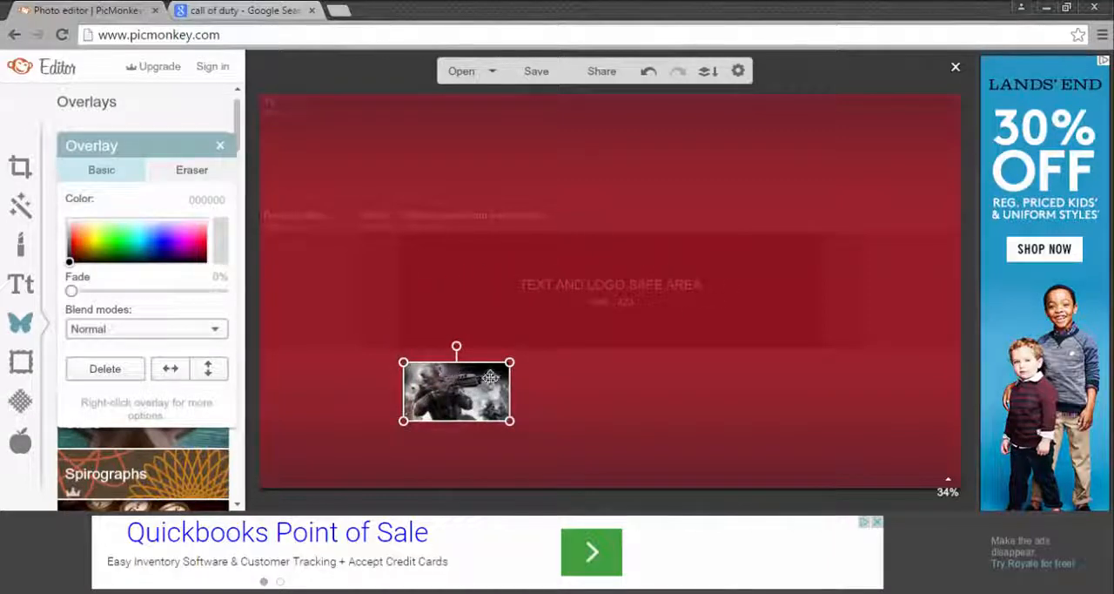
left_click_drag(490, 377, 616, 301)
left_click_drag(528, 378, 523, 319)
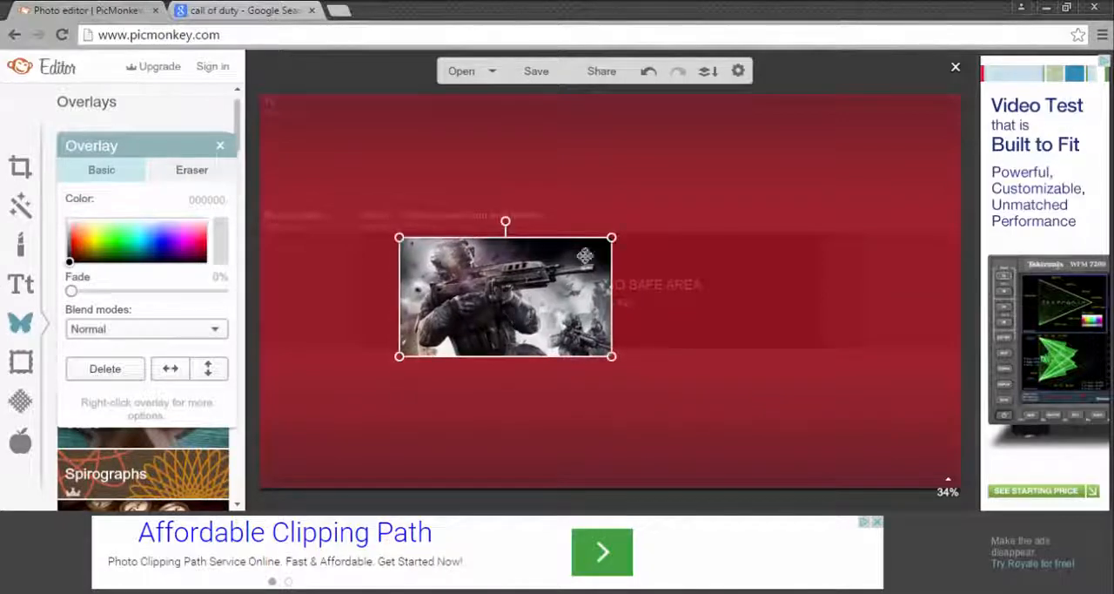
left_click_drag(608, 240, 627, 229)
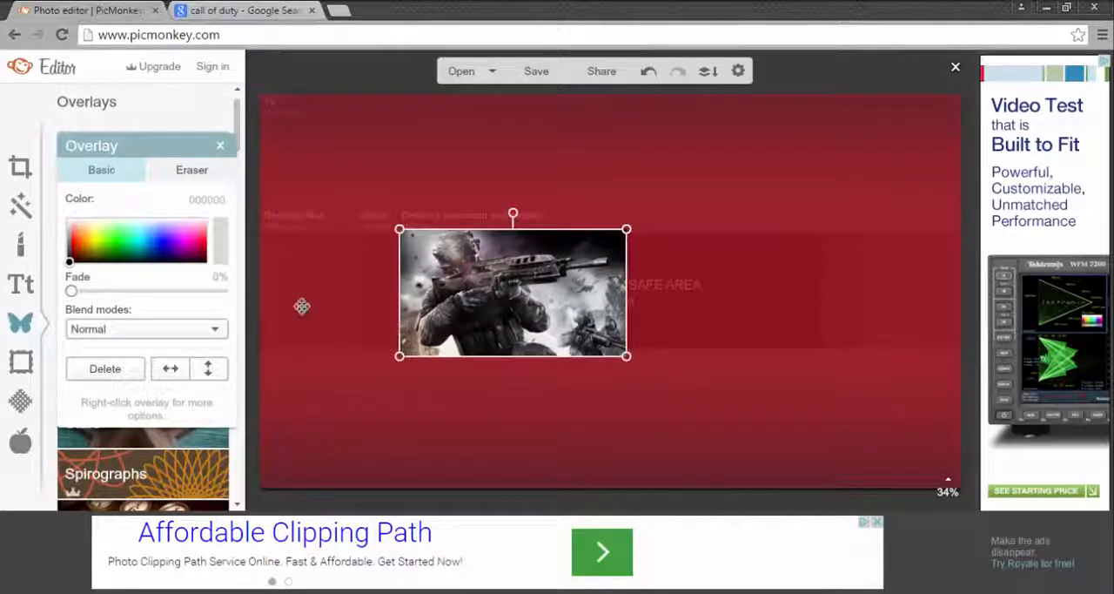
Step: Set the soldier overlay's eraser to size 100 and hardness 0, and close the overlay settings
left_click(194, 171)
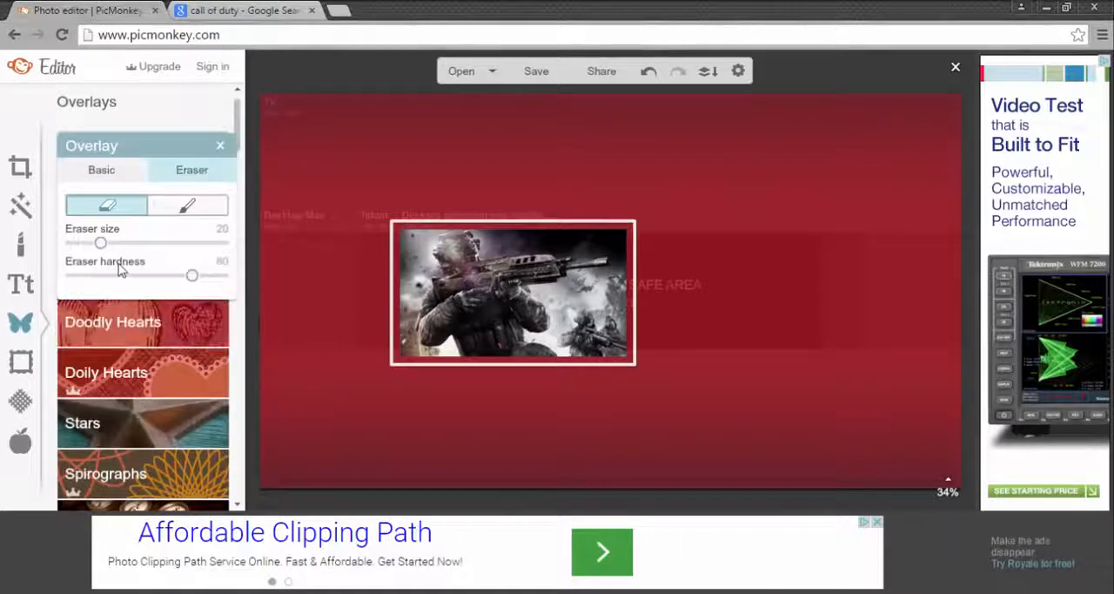
left_click(105, 172)
left_click(174, 172)
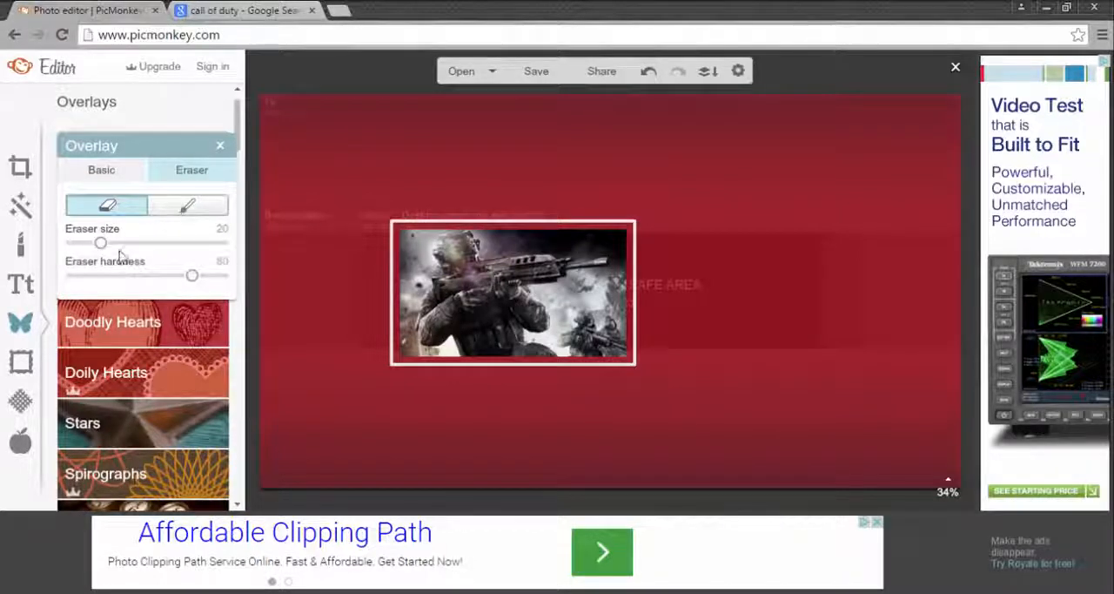
left_click_drag(215, 253, 249, 243)
left_click_drag(193, 277, 49, 285)
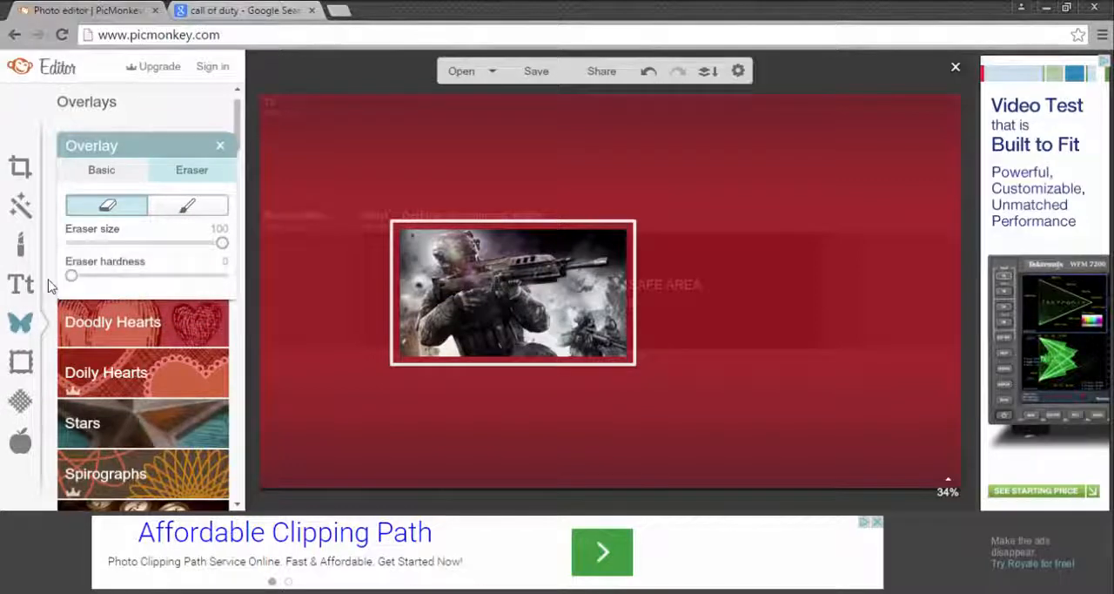
left_click(104, 171)
left_click(220, 145)
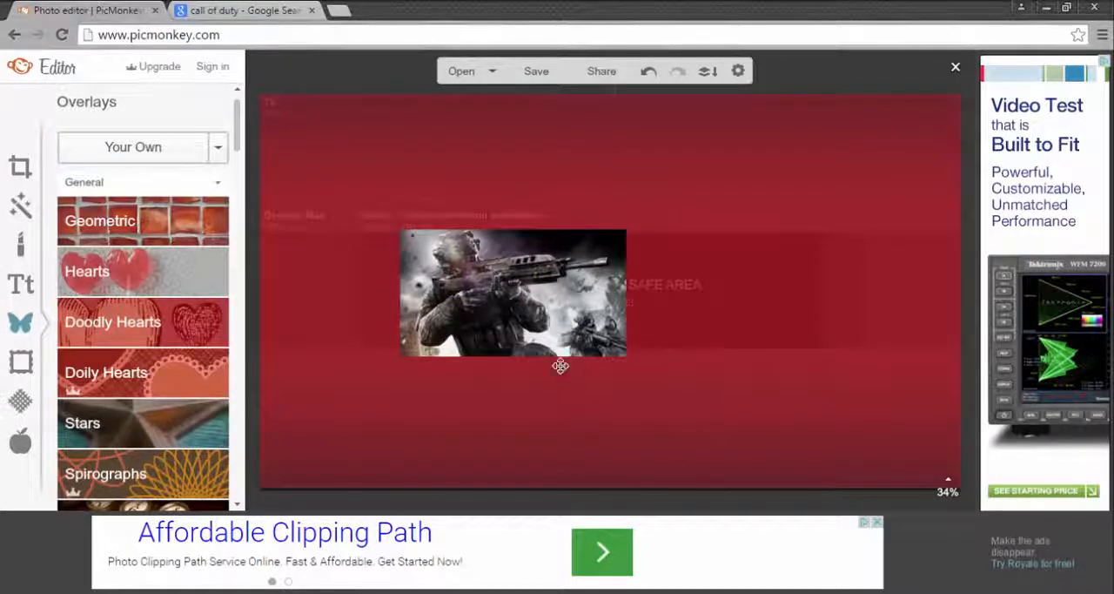
Step: Reselect the soldier overlay and erase along its left, bottom and right edges to fade them into the red background
left_click(435, 248)
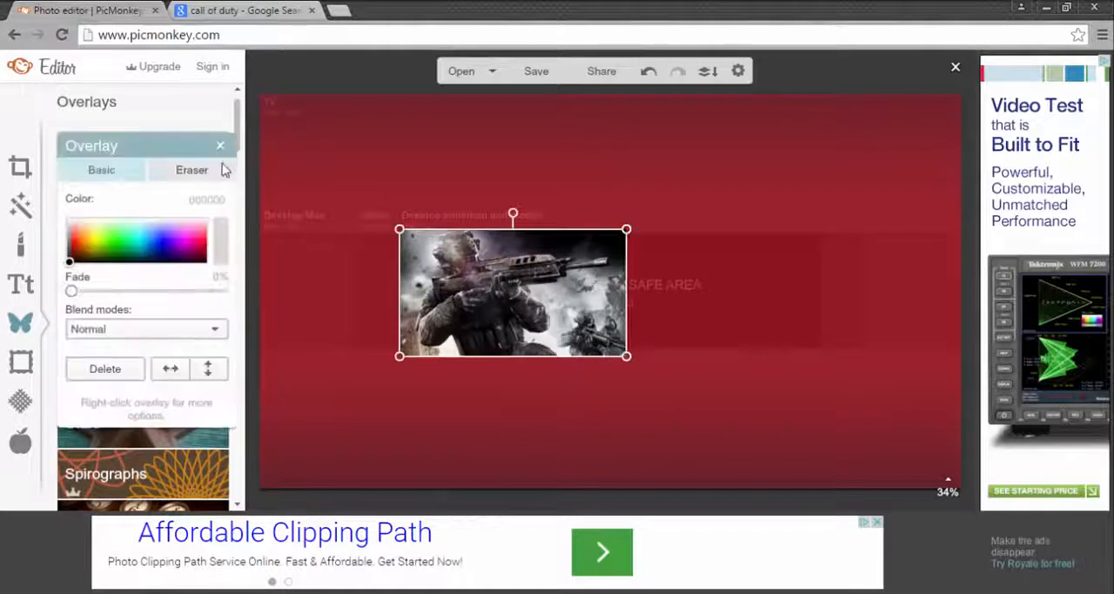
left_click(194, 170)
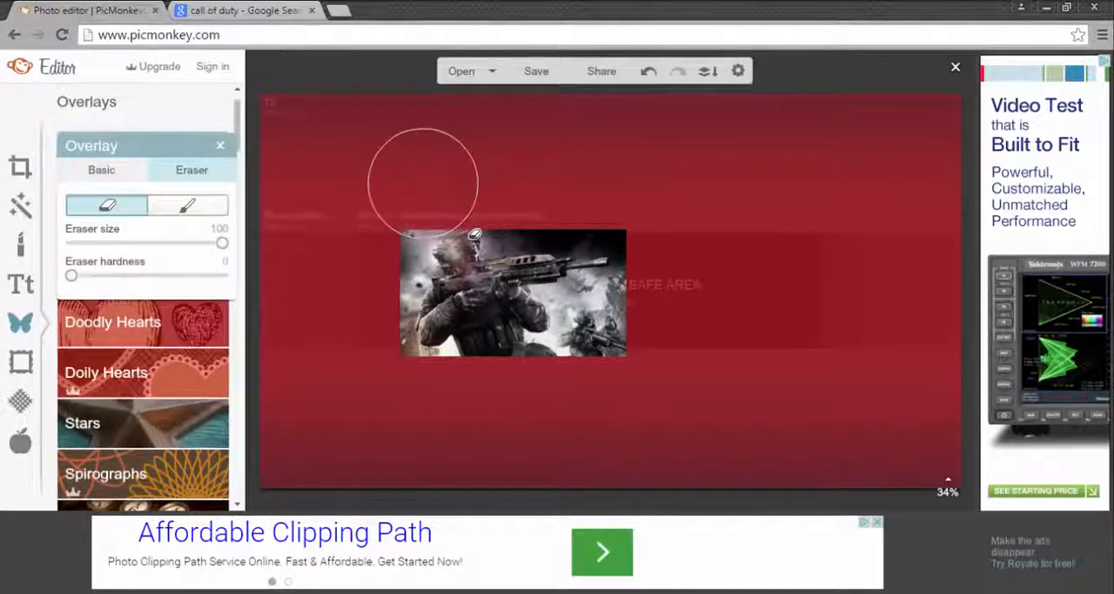
mouse_move(436, 225)
left_mouse_down()
mouse_move(424, 286)
mouse_move(442, 435)
left_mouse_up()
mouse_move(390, 386)
left_mouse_down()
mouse_move(538, 406)
mouse_move(636, 395)
mouse_move(659, 311)
mouse_move(604, 380)
mouse_move(652, 323)
mouse_move(669, 244)
mouse_move(595, 179)
mouse_move(638, 274)
mouse_move(636, 416)
left_mouse_up()
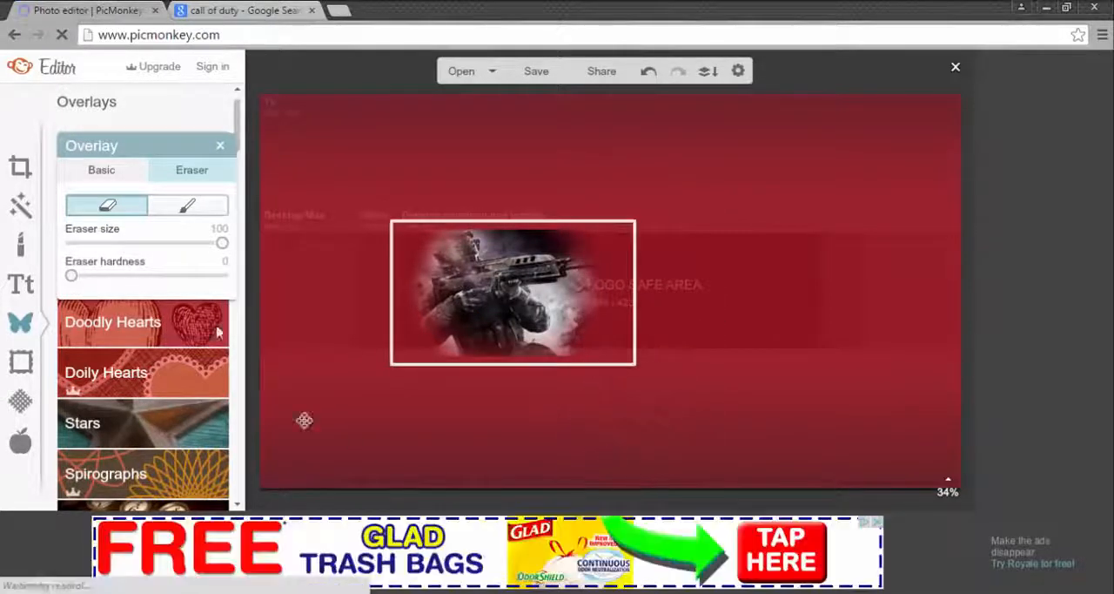
Step: Paint back the erased area around the rifle barrel with the restore brush, and close the overlay settings
left_click(187, 205)
mouse_move(614, 298)
left_mouse_down()
mouse_move(546, 281)
mouse_move(587, 273)
mouse_move(557, 292)
left_mouse_up()
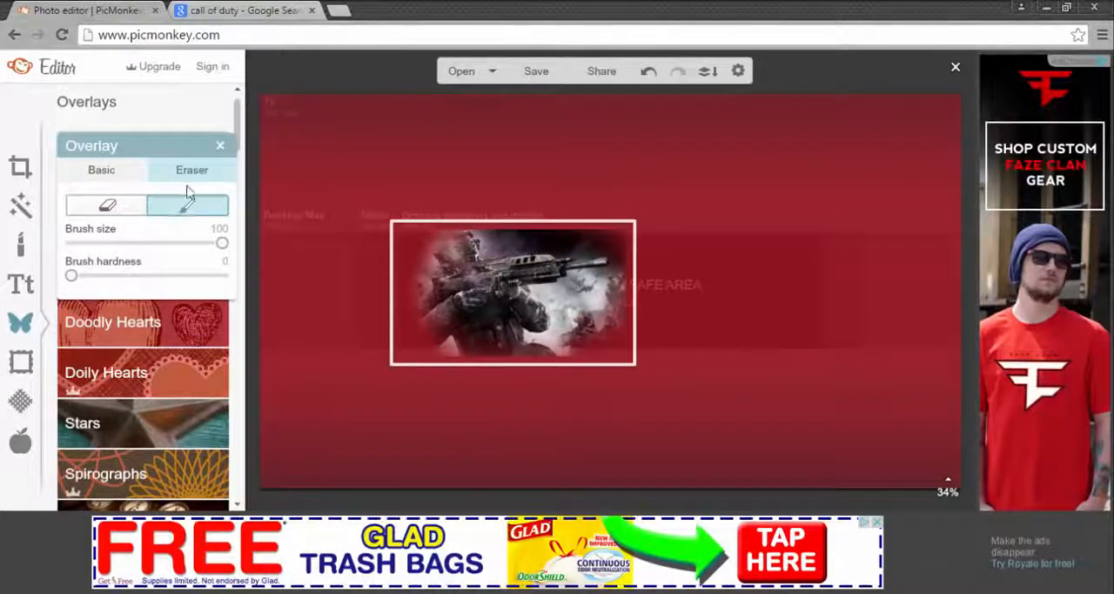
left_click(218, 146)
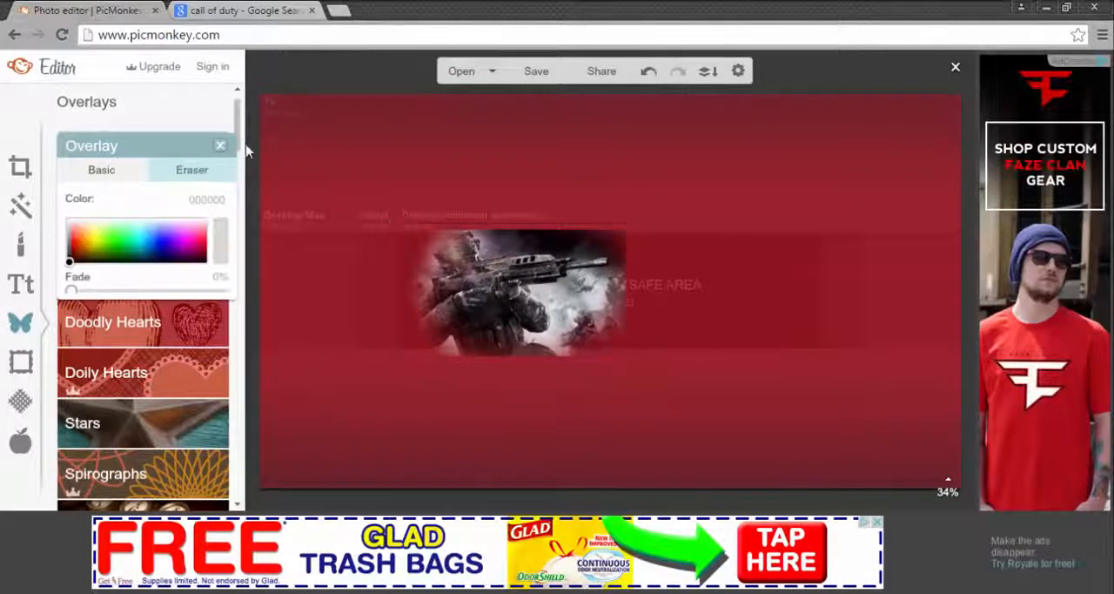
Step: Reselect the soldier overlay, lightly erase its right edge to soften it, and close the overlay settings
left_click(461, 306)
left_click(192, 170)
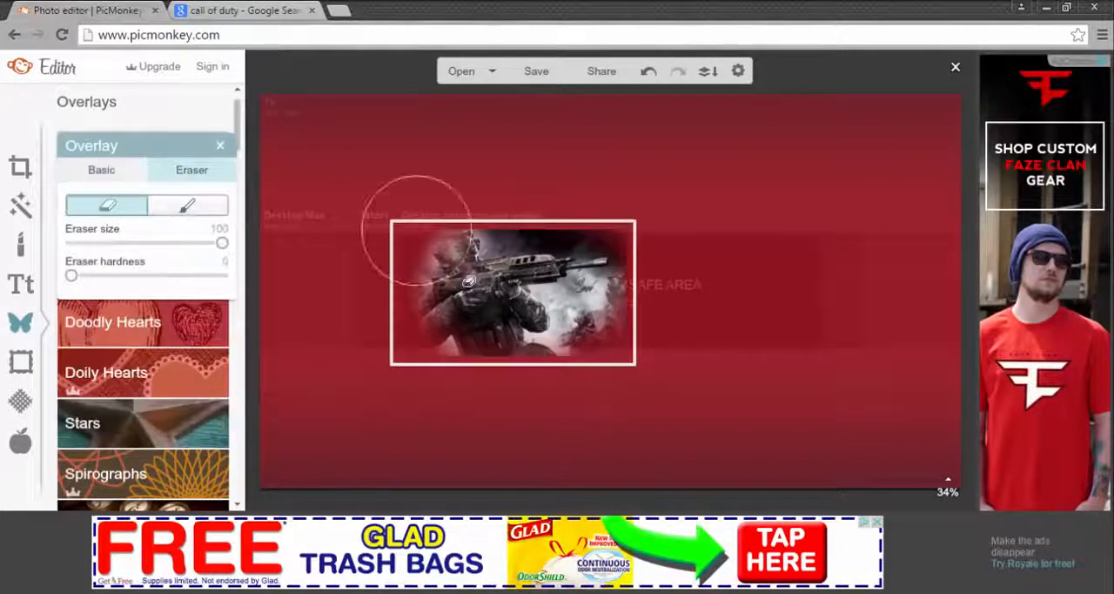
left_click_drag(714, 285, 677, 251)
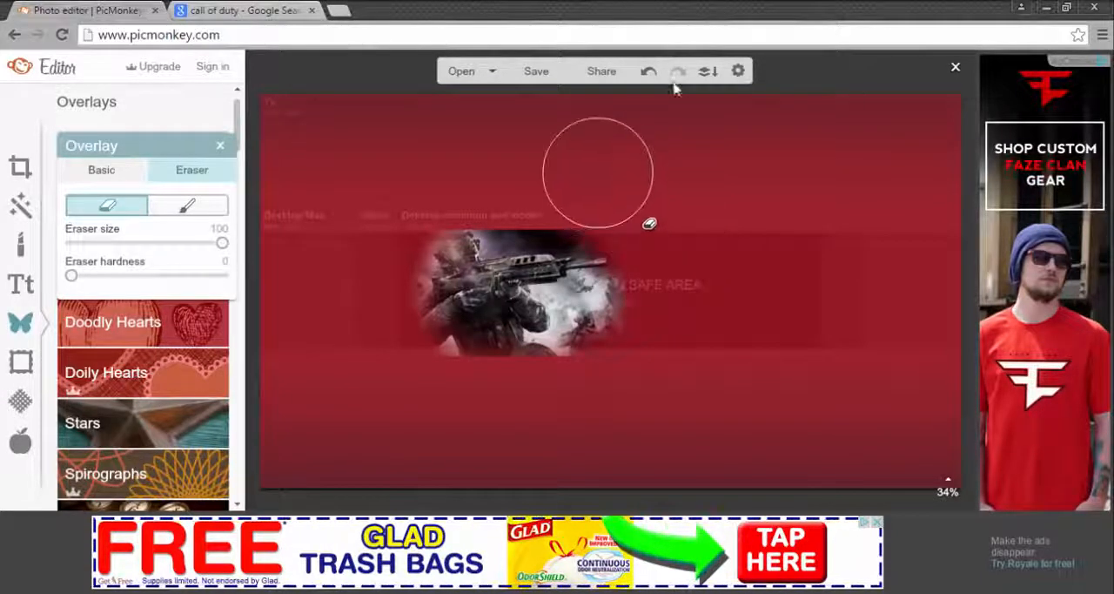
left_click(101, 170)
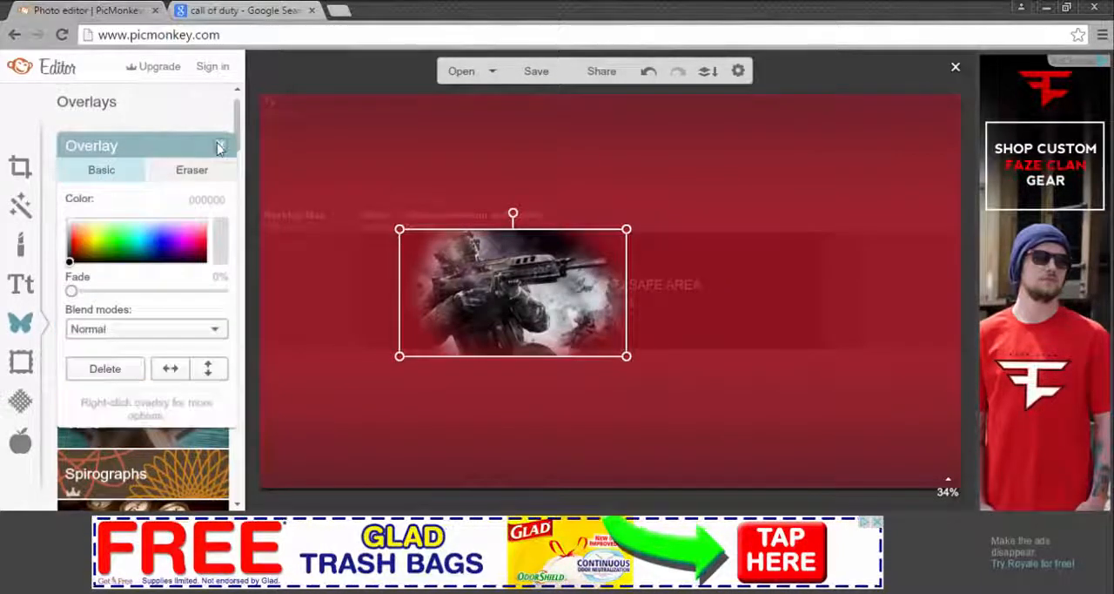
left_click(220, 146)
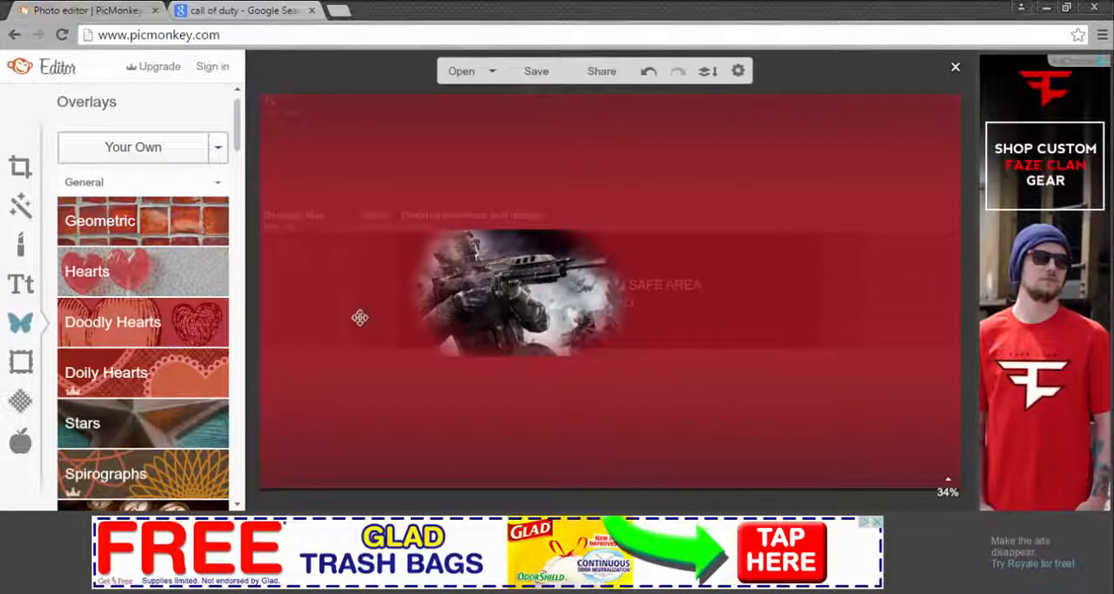
Step: Return to the Call of Duty image results and preview the 1200 × 750 vg247.com image of a soldier seen from behind
left_click(268, 9)
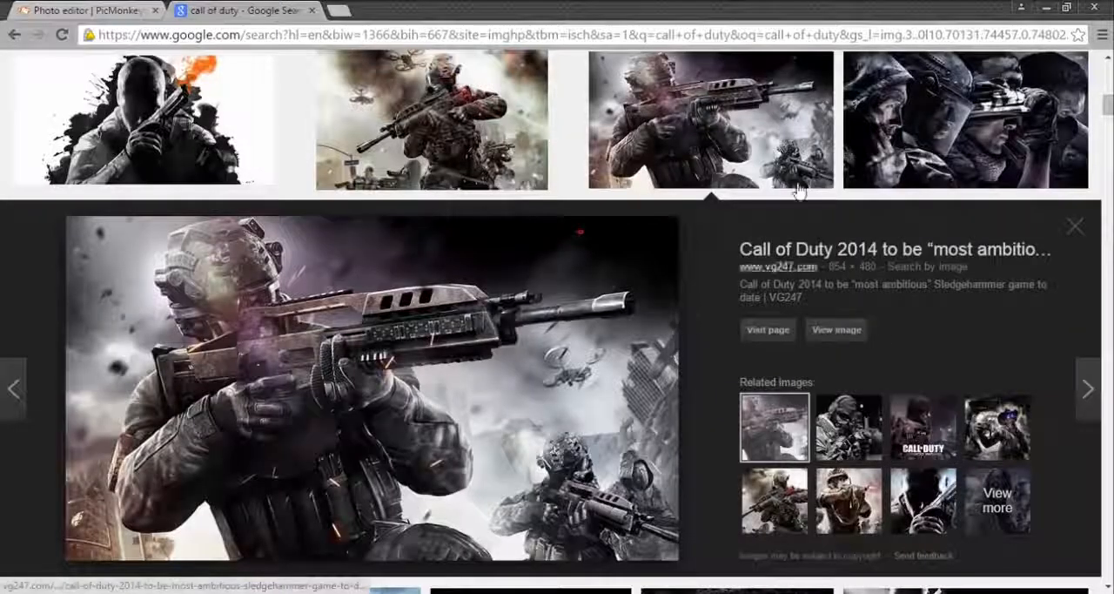
scroll(530, 263, "down", 5)
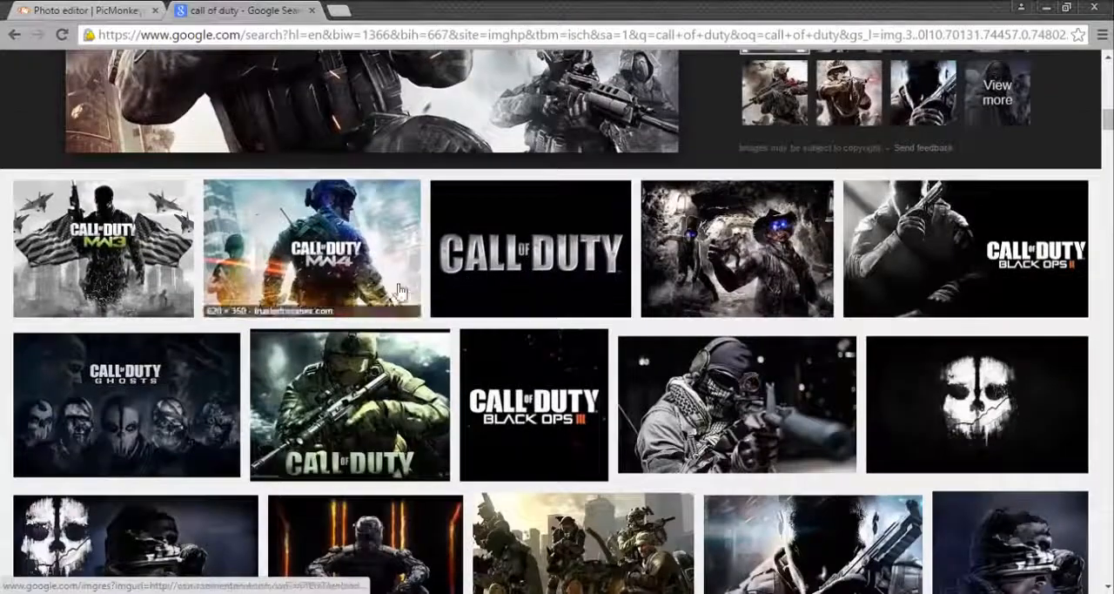
scroll(749, 365, "down", 3)
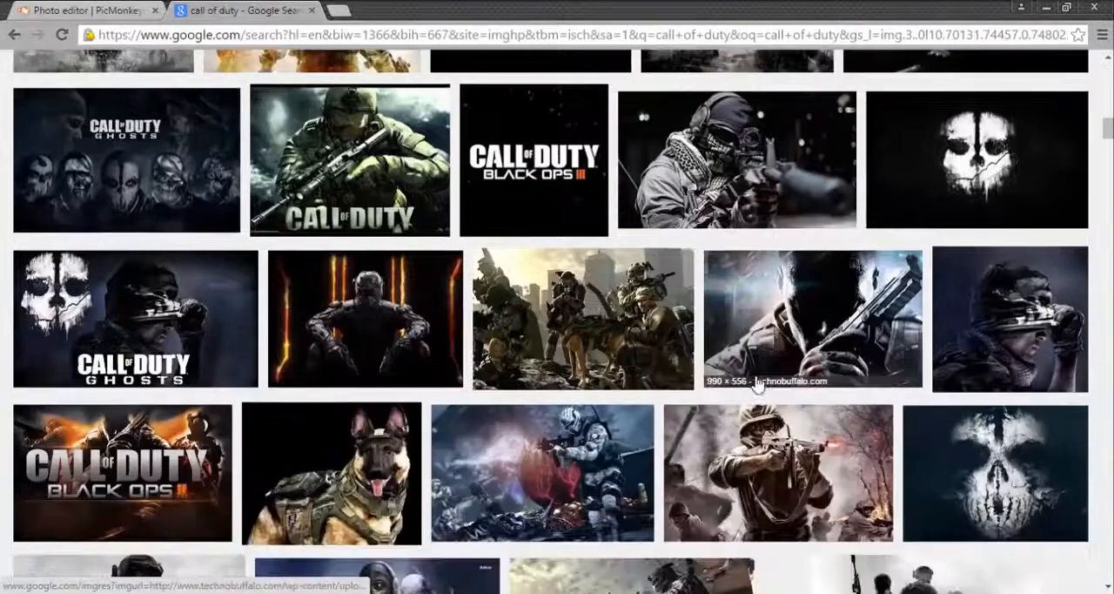
scroll(870, 383, "up", 2)
left_click(777, 205)
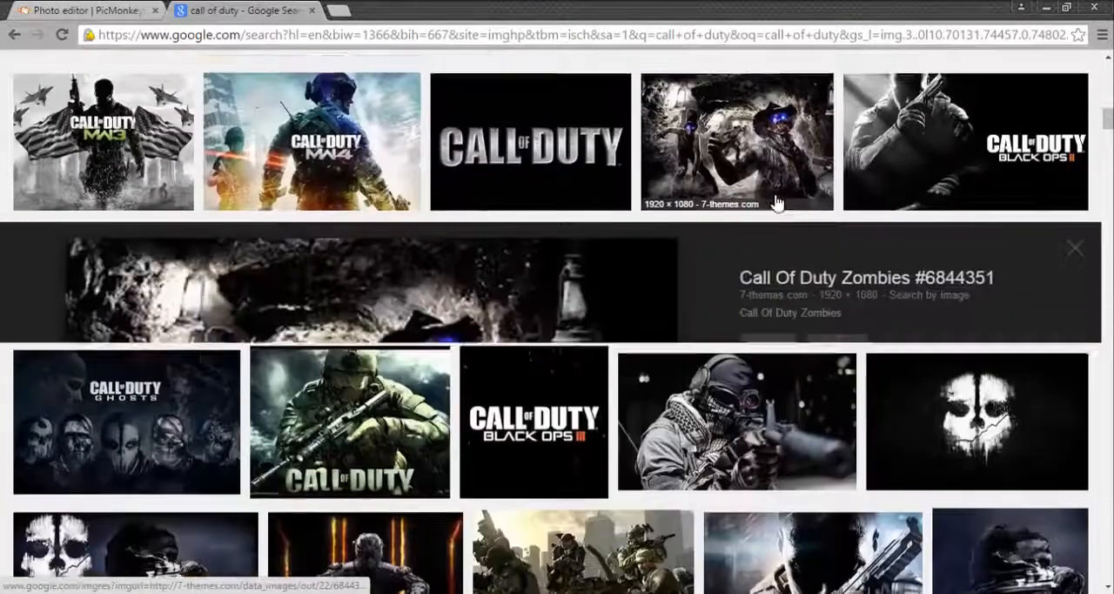
scroll(644, 405, "down", 4)
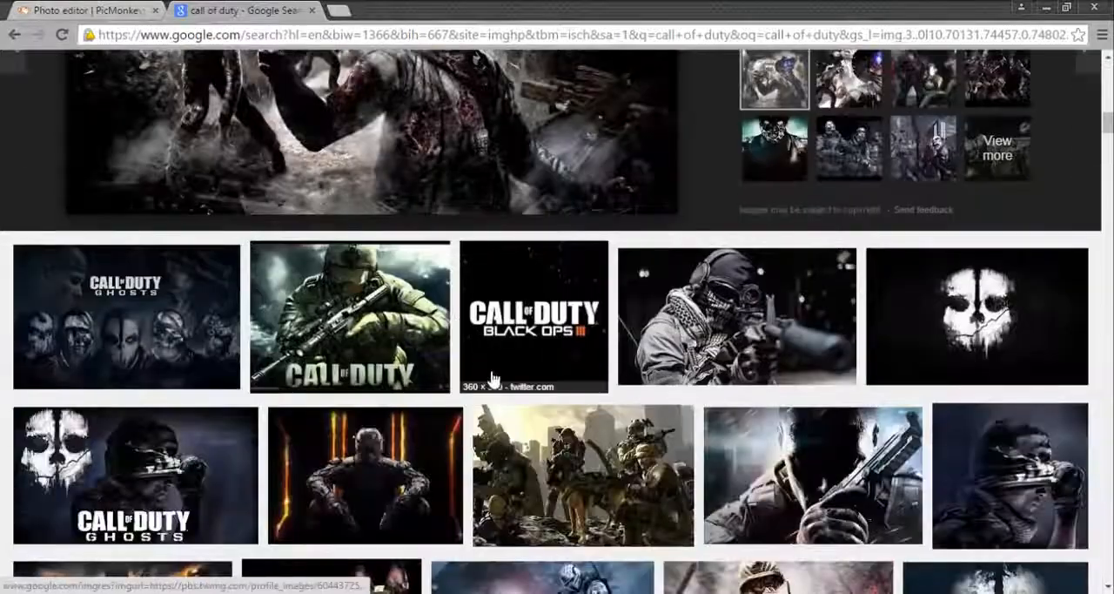
scroll(490, 378, "down", 2)
scroll(452, 409, "down", 2)
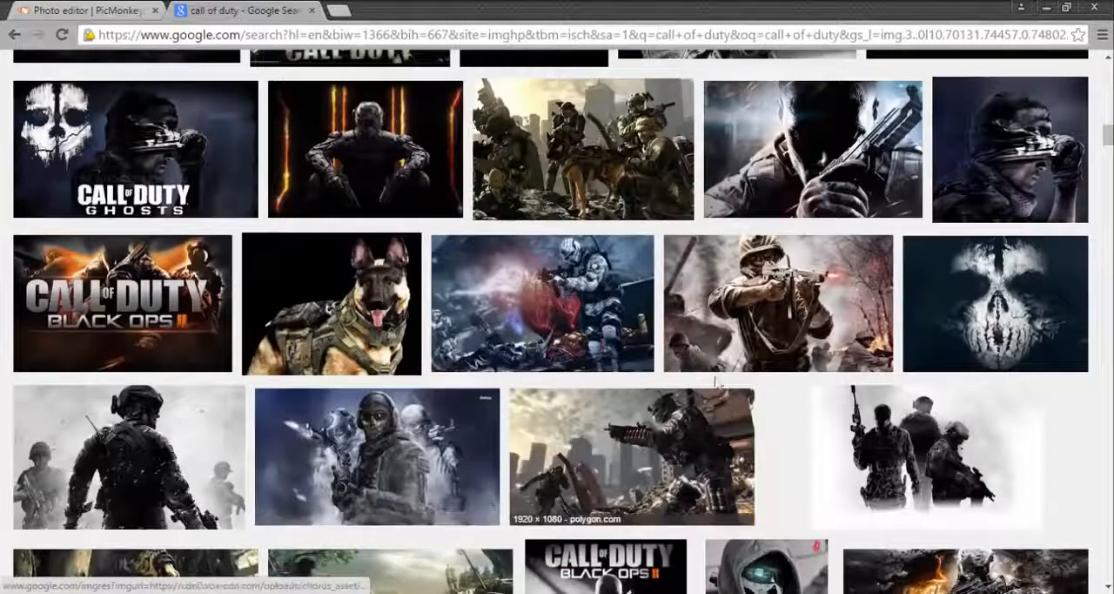
scroll(91, 322, "down", 2)
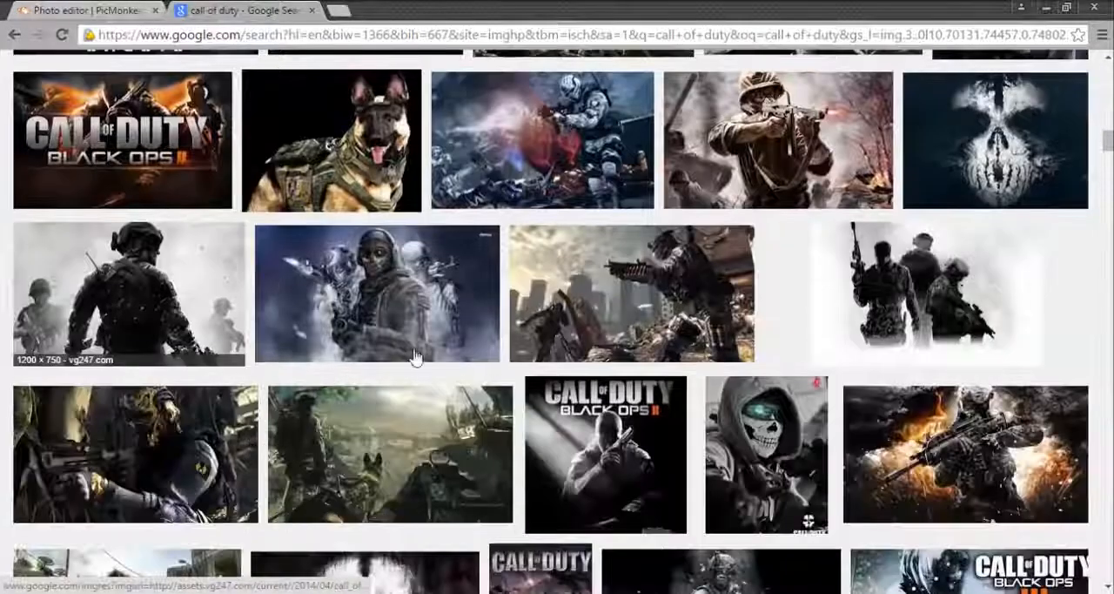
left_click(229, 277)
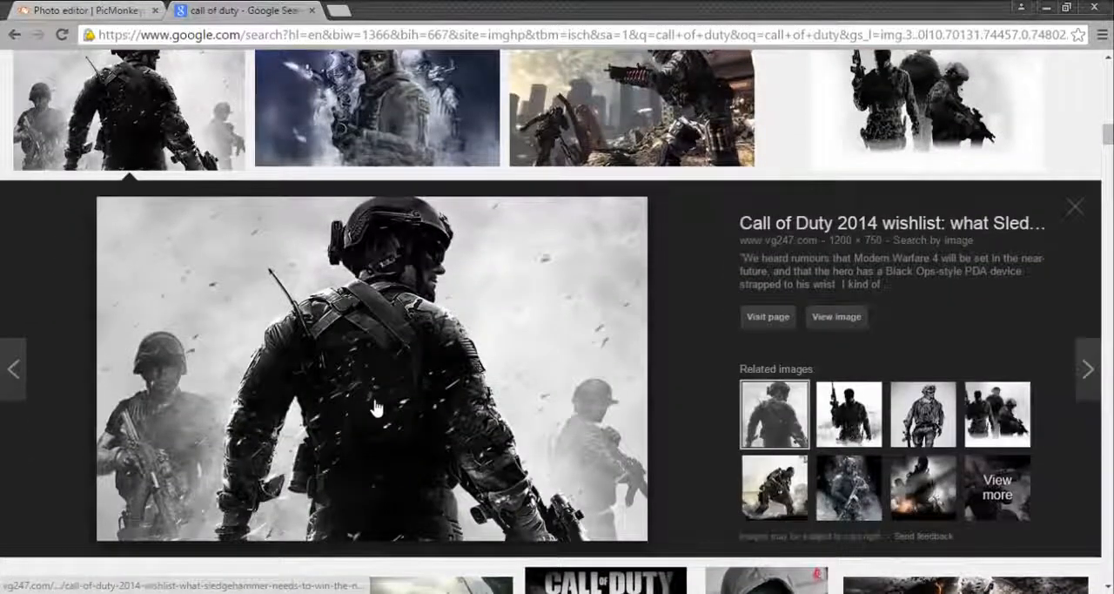
Step: Save the previewed soldier image to Downloads as "call_of_duty_art" in JPEG format and dismiss the download notice
right_click(374, 407)
left_click(470, 279)
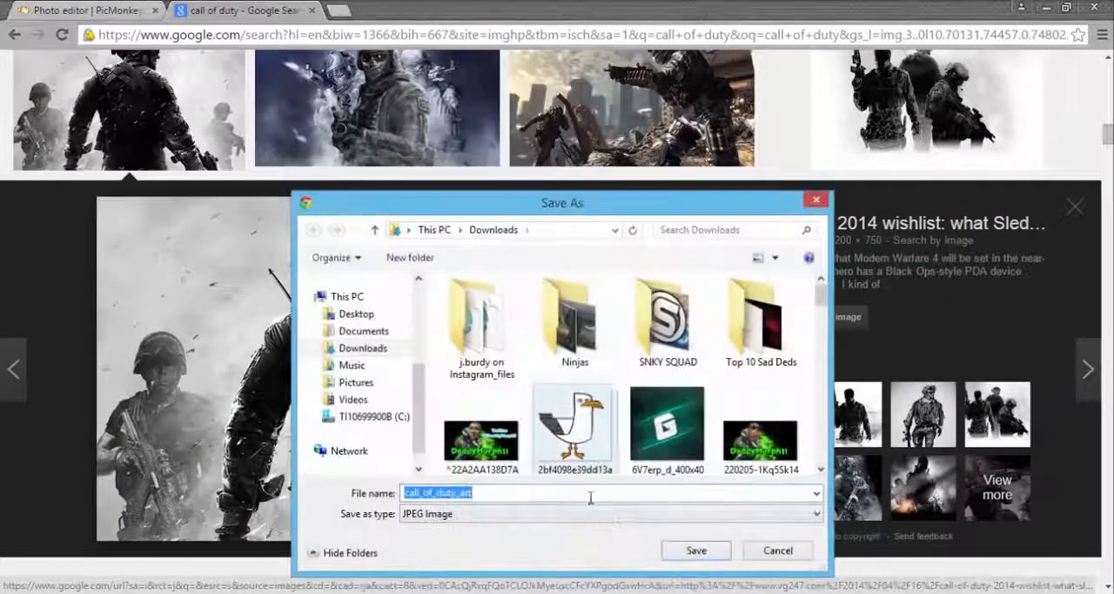
left_click(696, 551)
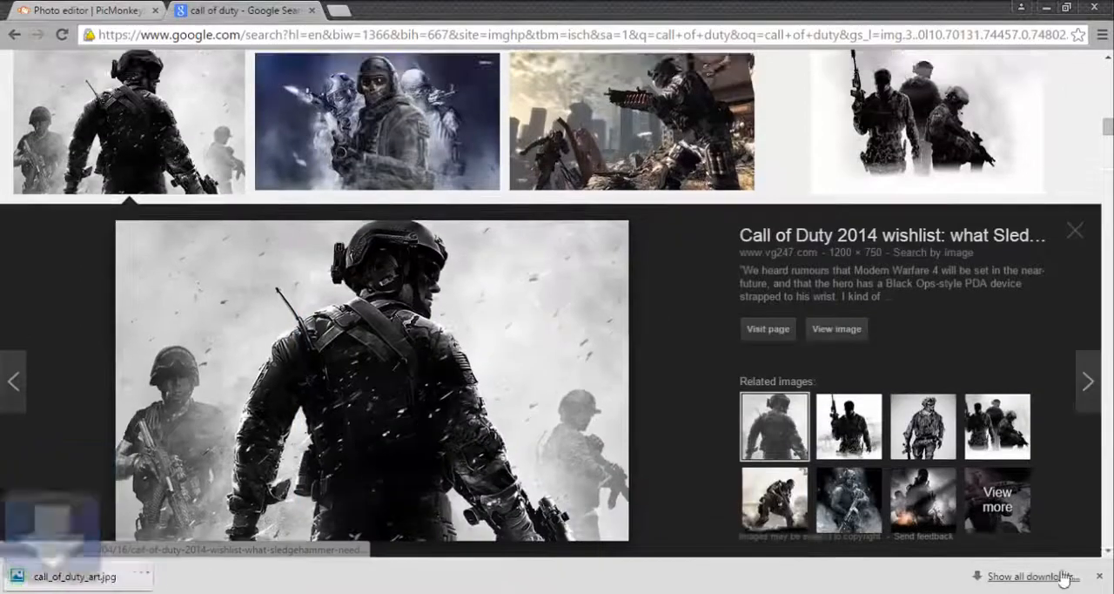
left_click(1101, 580)
Step: Switch back to PicMonkey and add "call_of_duty_art.jpg" from Downloads as a custom overlay
left_click(91, 11)
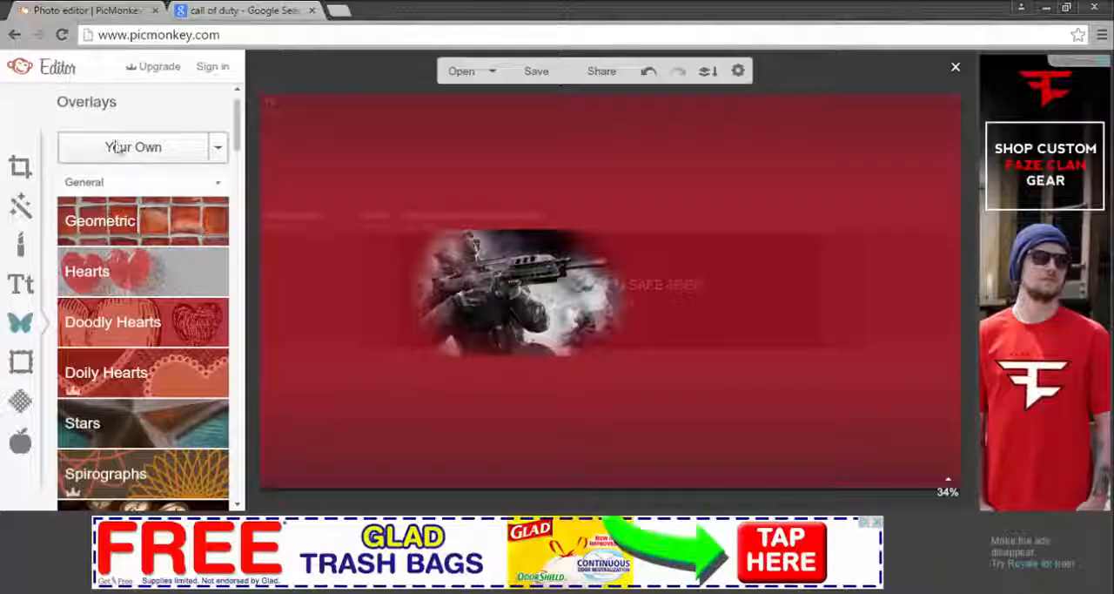
left_click(120, 153)
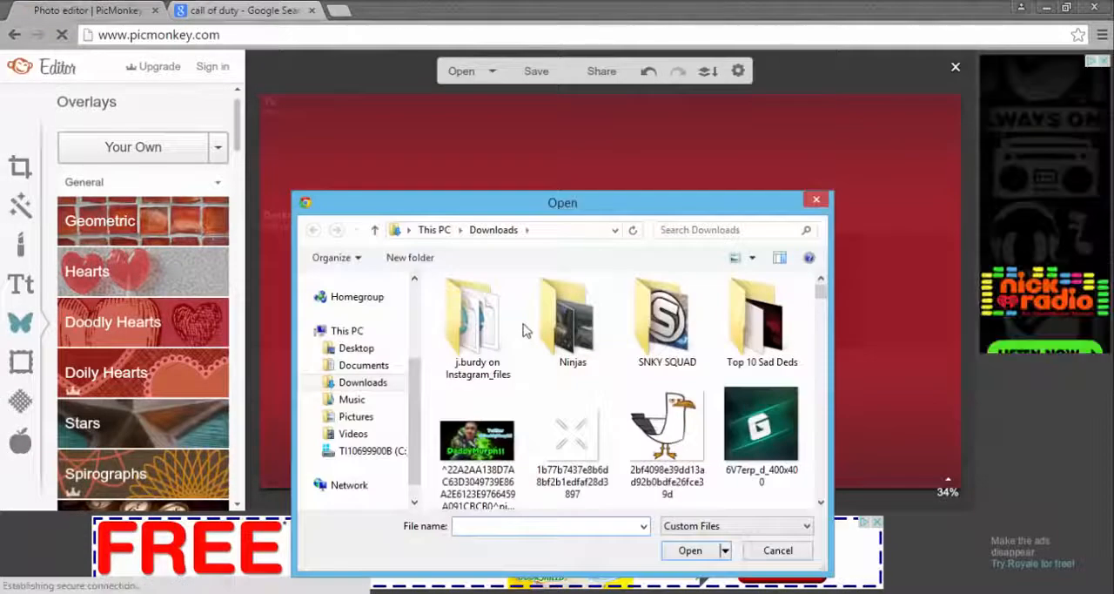
type("call")
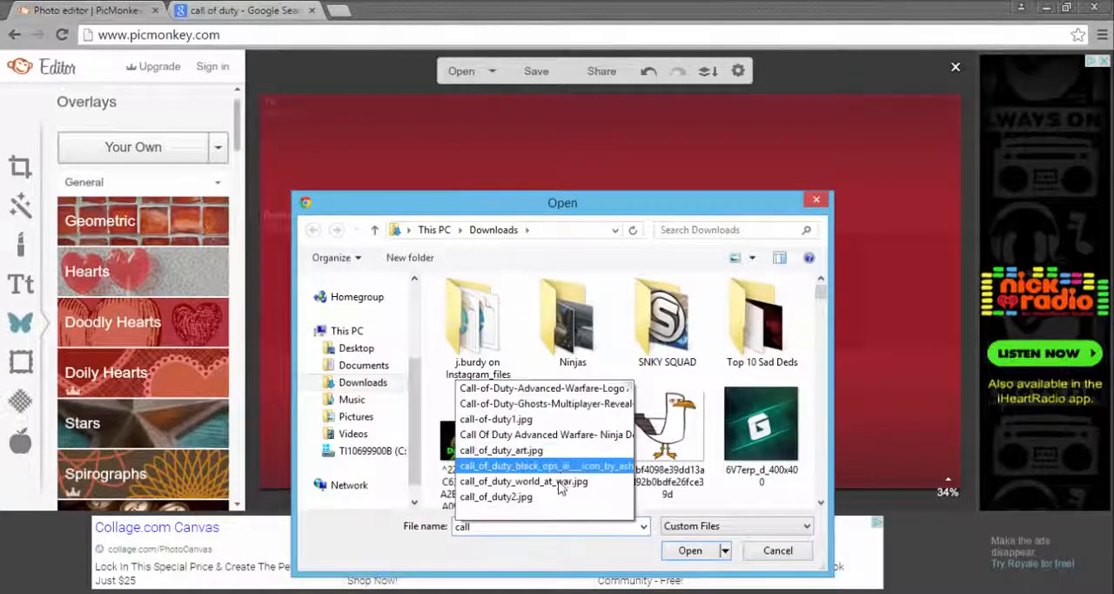
left_click(501, 450)
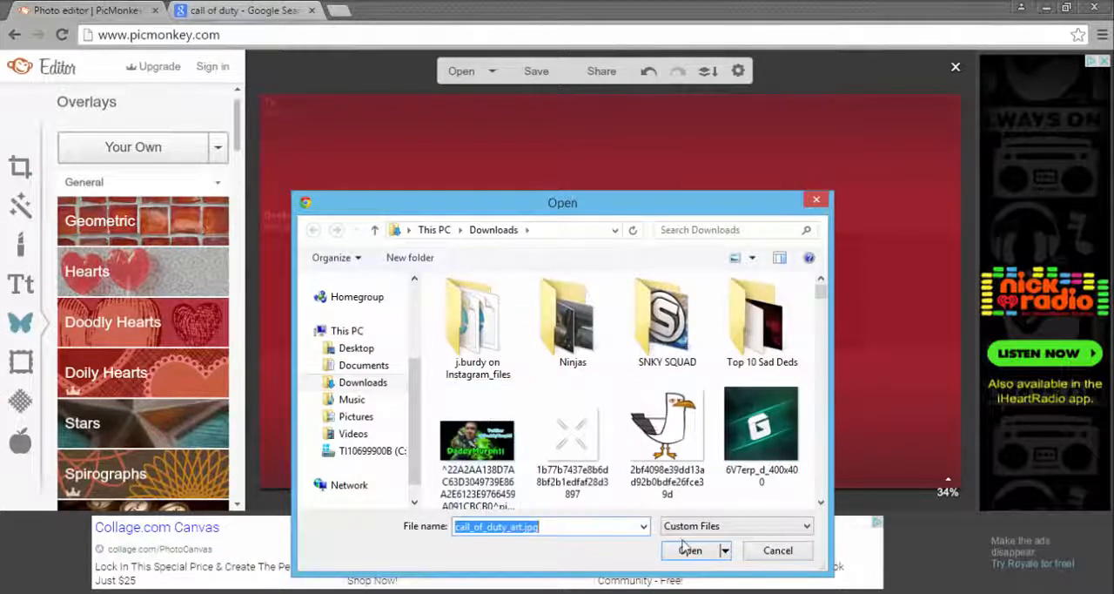
left_click(690, 551)
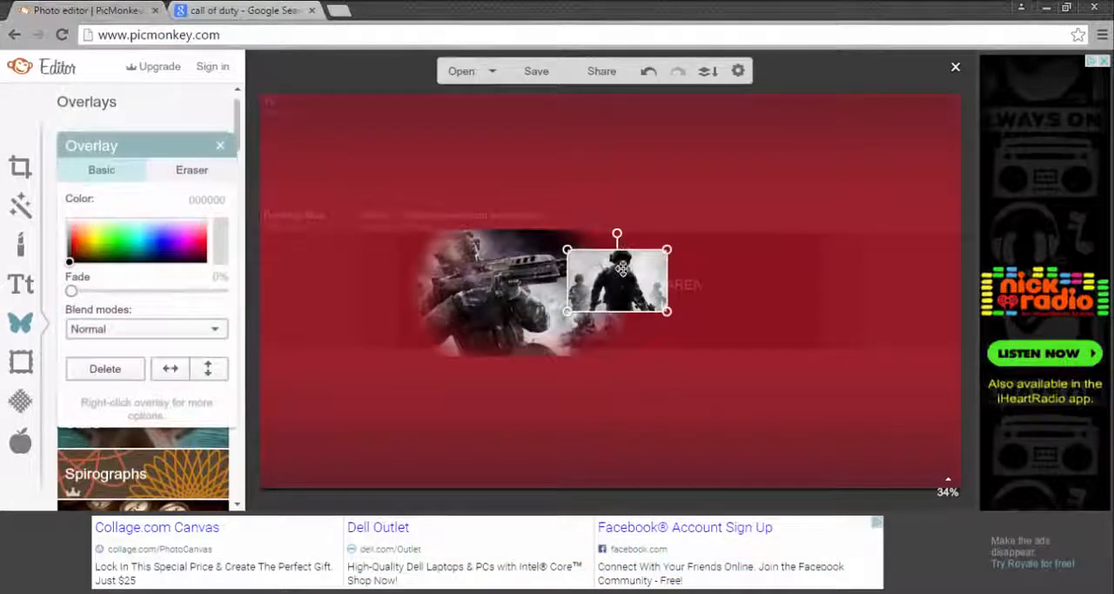
Step: Enlarge the new overlay to the safe area's height and place it overlapping the right part of the first soldier image
left_click_drag(622, 269, 591, 331)
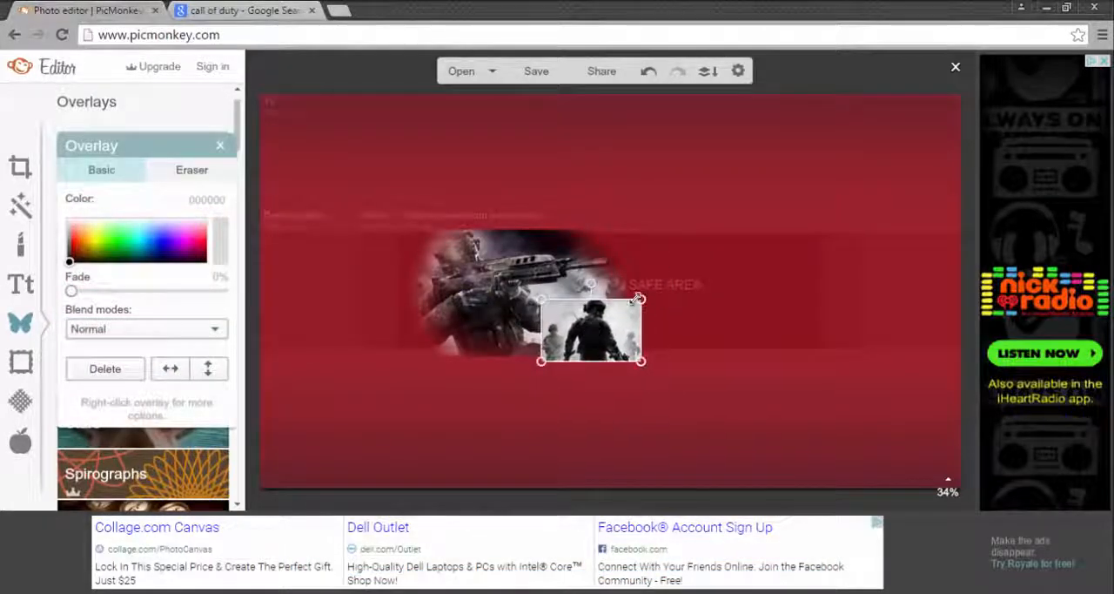
left_click_drag(639, 299, 756, 228)
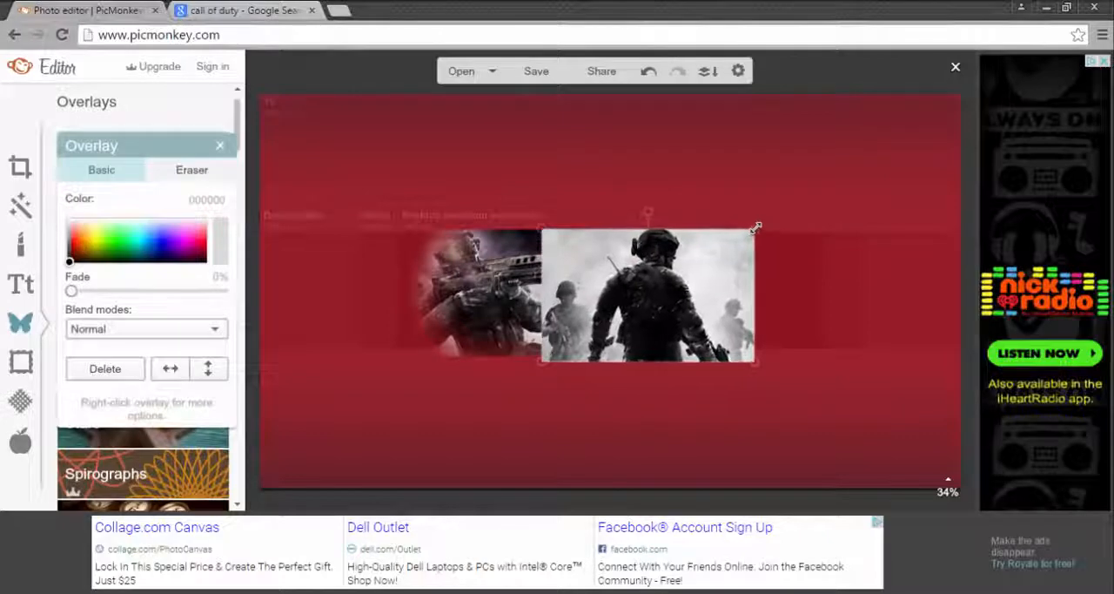
left_click_drag(671, 292, 665, 288)
Step: Soften the left and right edges of the back-view soldier overlay with the eraser at size 100 and hardness 0
left_click(170, 170)
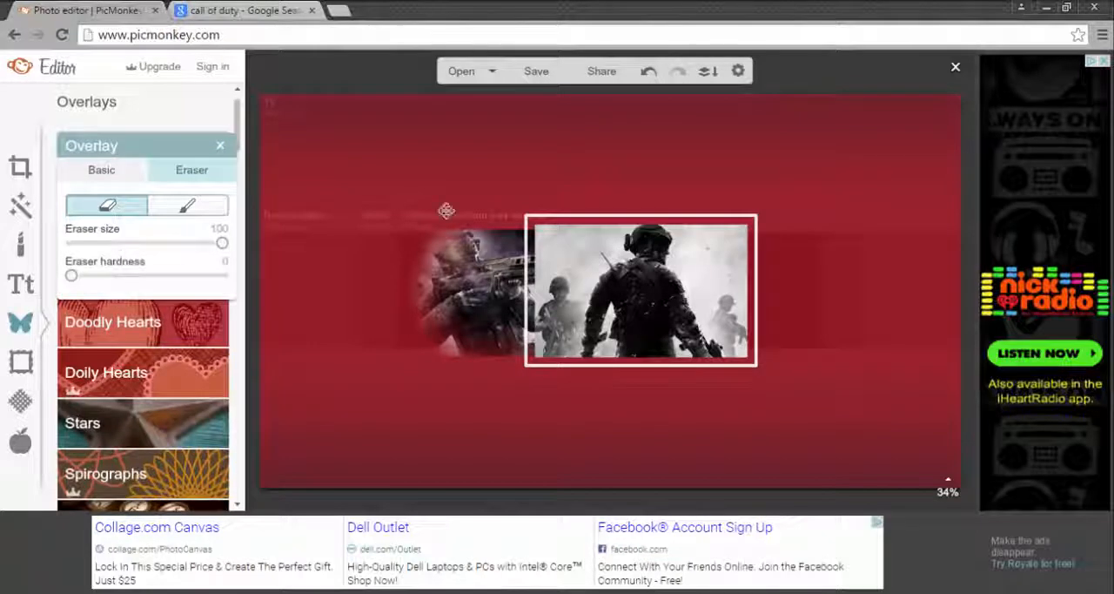
mouse_move(618, 236)
left_mouse_down()
mouse_move(610, 229)
mouse_move(539, 335)
mouse_move(542, 405)
left_mouse_up()
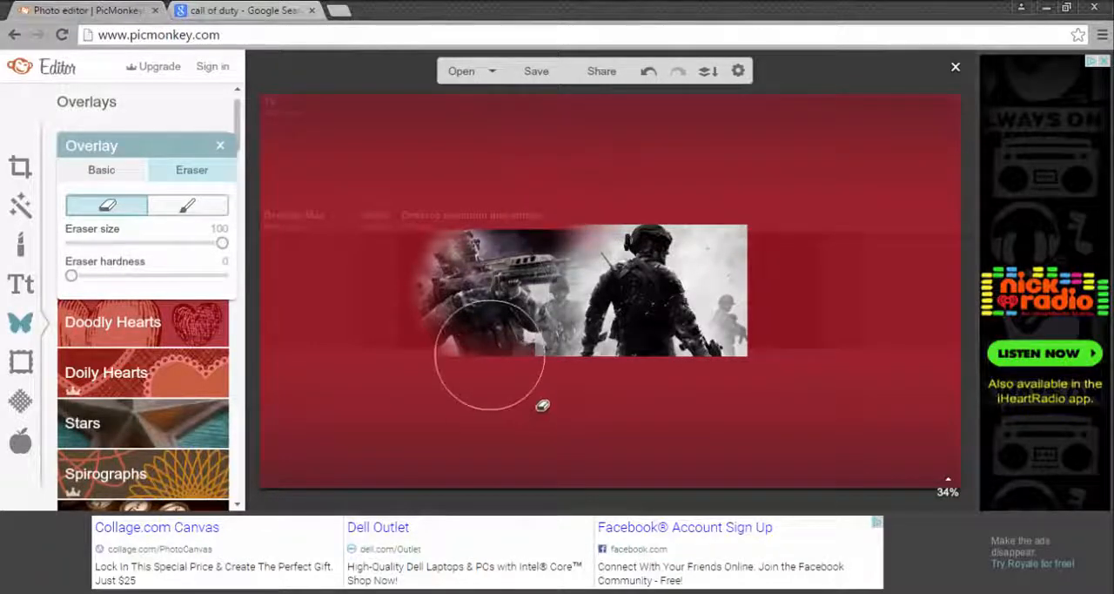
mouse_move(489, 355)
left_mouse_down()
mouse_move(520, 374)
mouse_move(489, 325)
mouse_move(508, 192)
left_mouse_up()
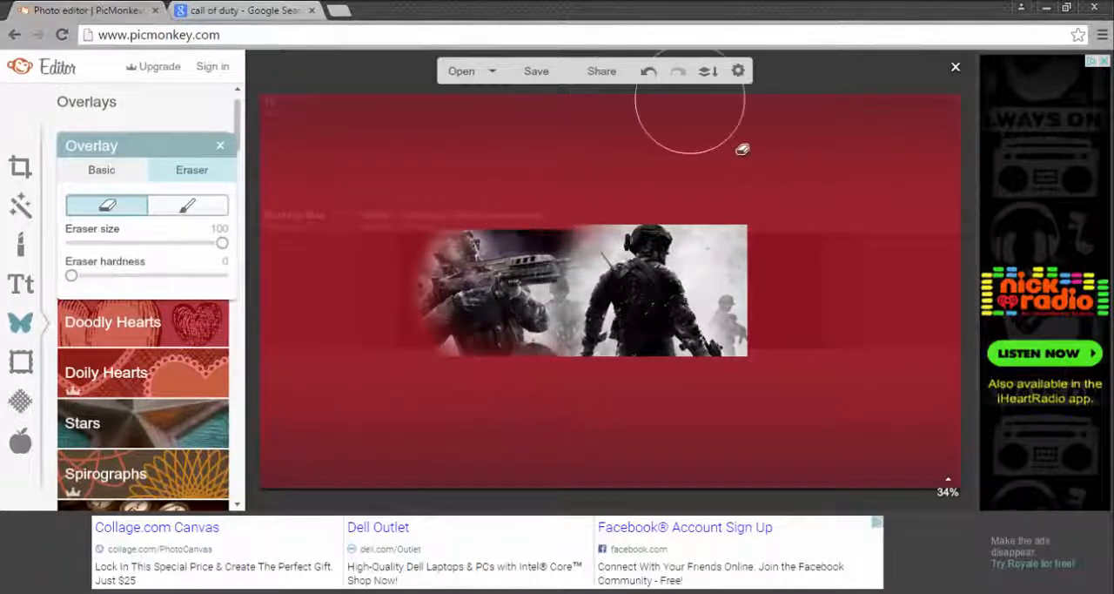
mouse_move(742, 149)
left_mouse_down()
mouse_move(824, 325)
mouse_move(812, 446)
left_mouse_up()
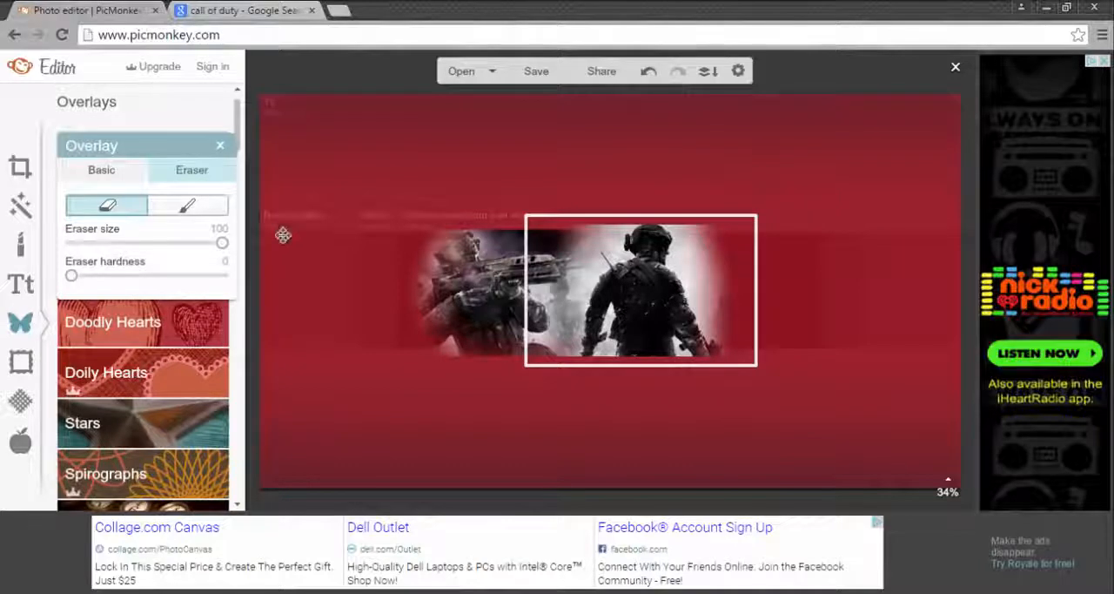
left_click(224, 147)
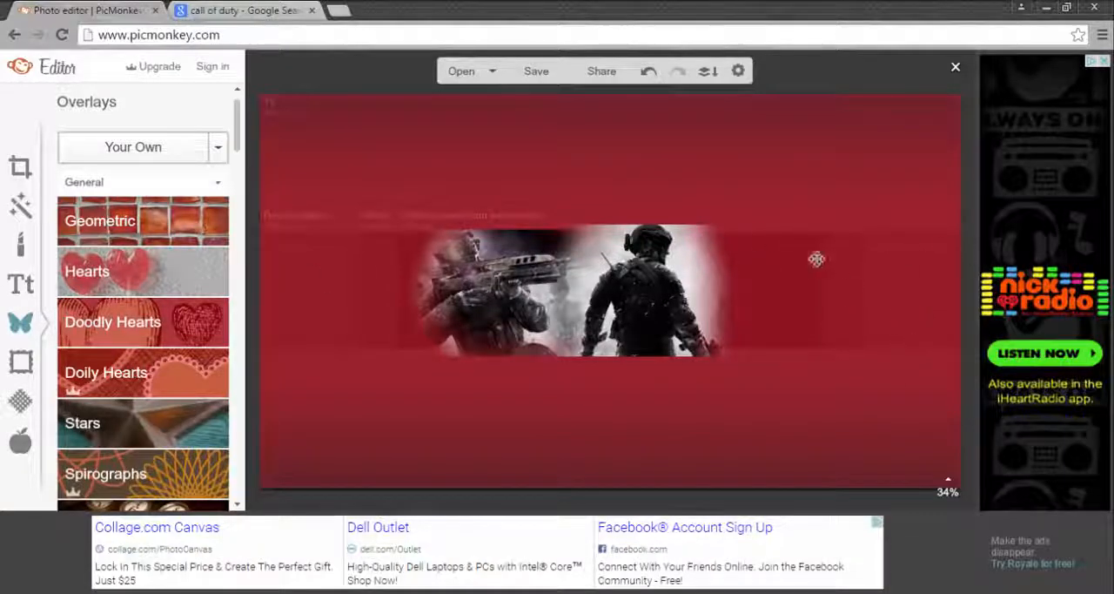
Step: Browse the Call of Duty image results for more soldier artwork and switch back to PicMonkey
left_click(290, 10)
scroll(832, 247, "down", 10)
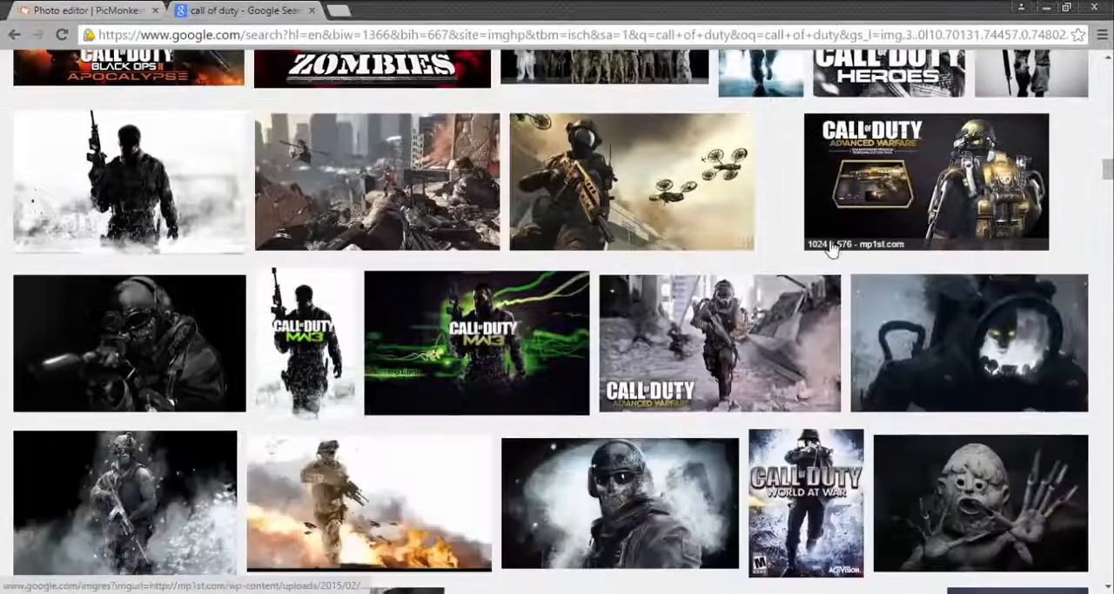
scroll(831, 246, "up", 2)
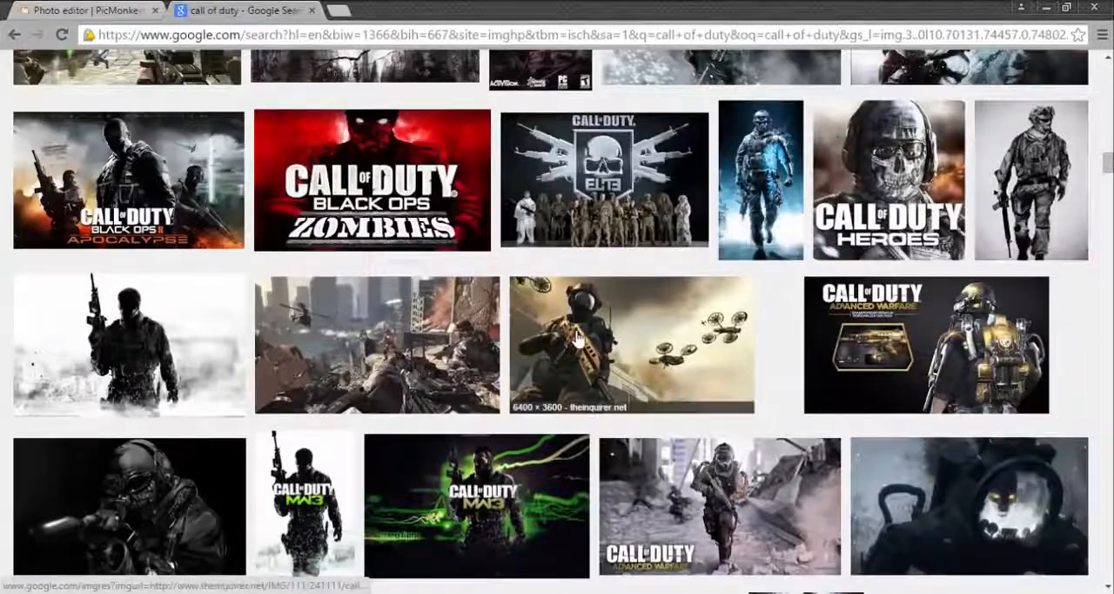
left_click(82, 10)
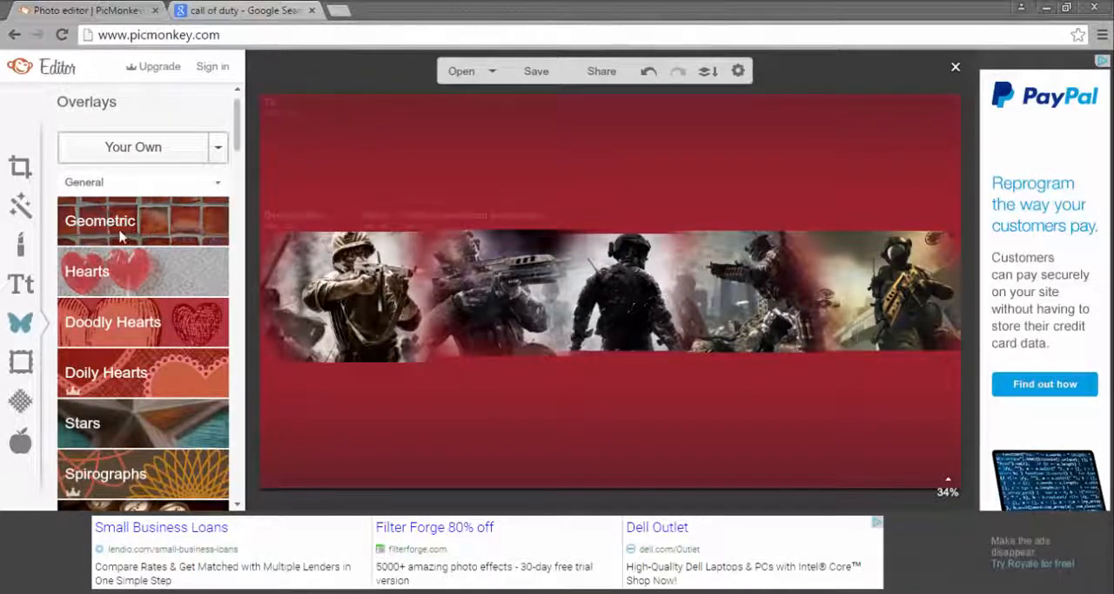
Step: Add a black geometric rectangle and stretch it over the whole area above the soldier band
left_click(170, 225)
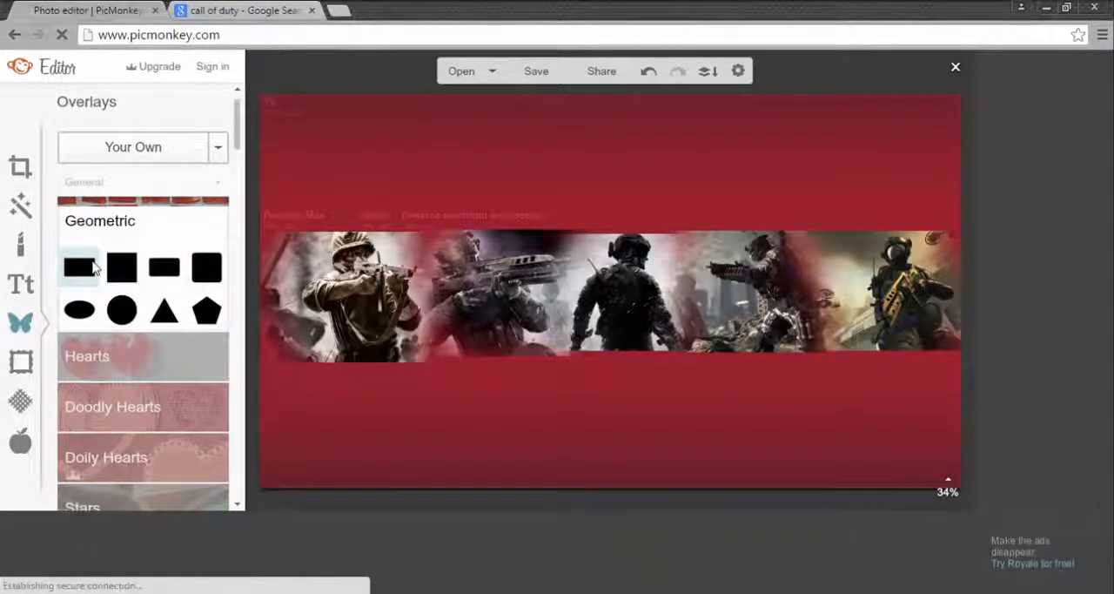
left_click(95, 268)
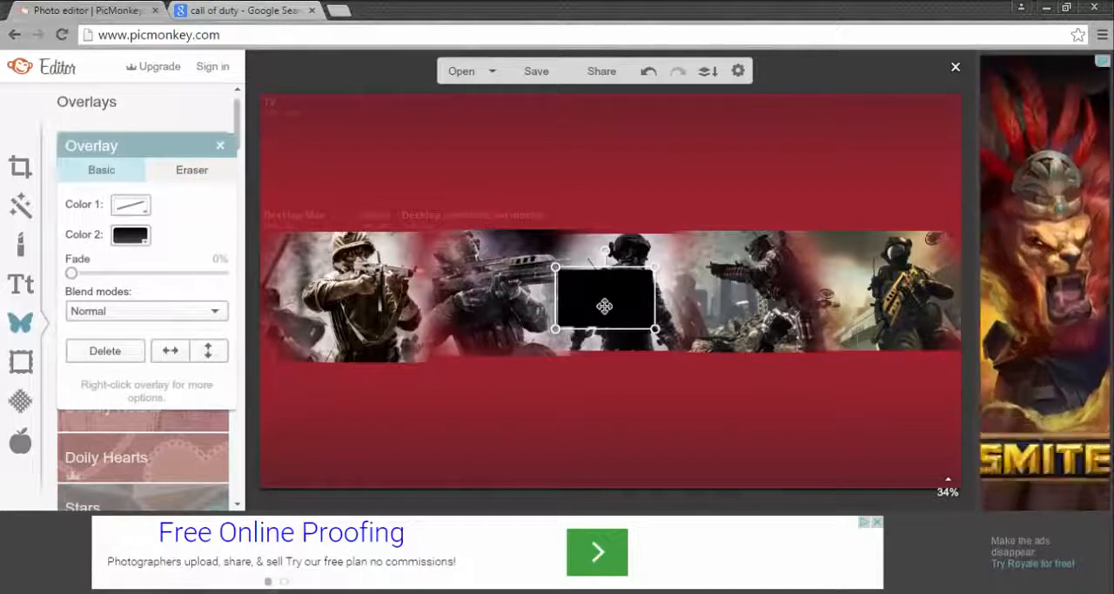
left_click_drag(604, 300, 307, 201)
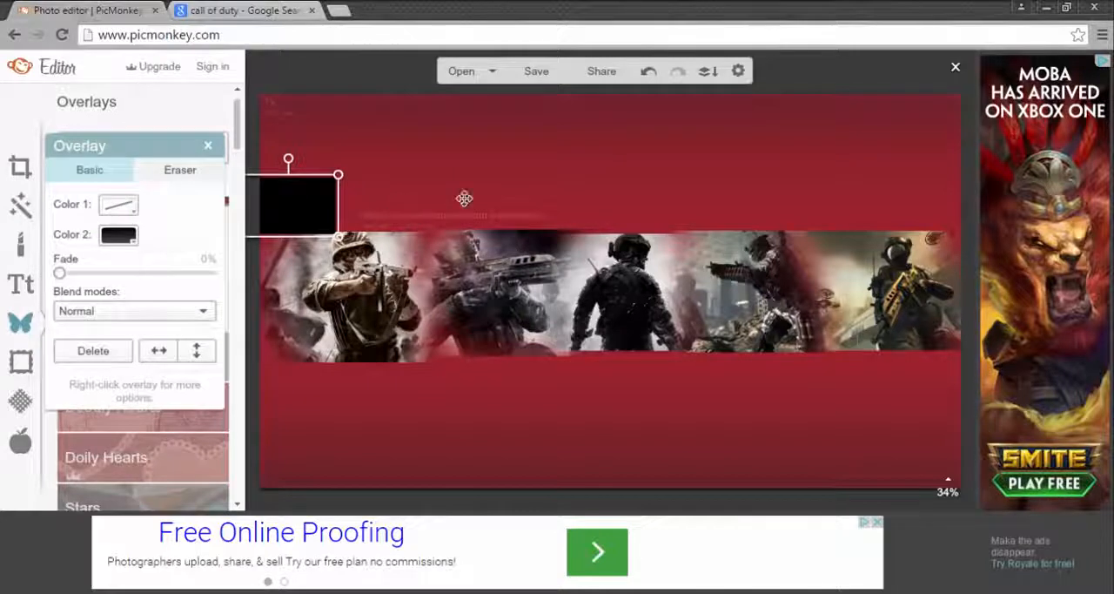
left_click_drag(287, 206, 286, 208)
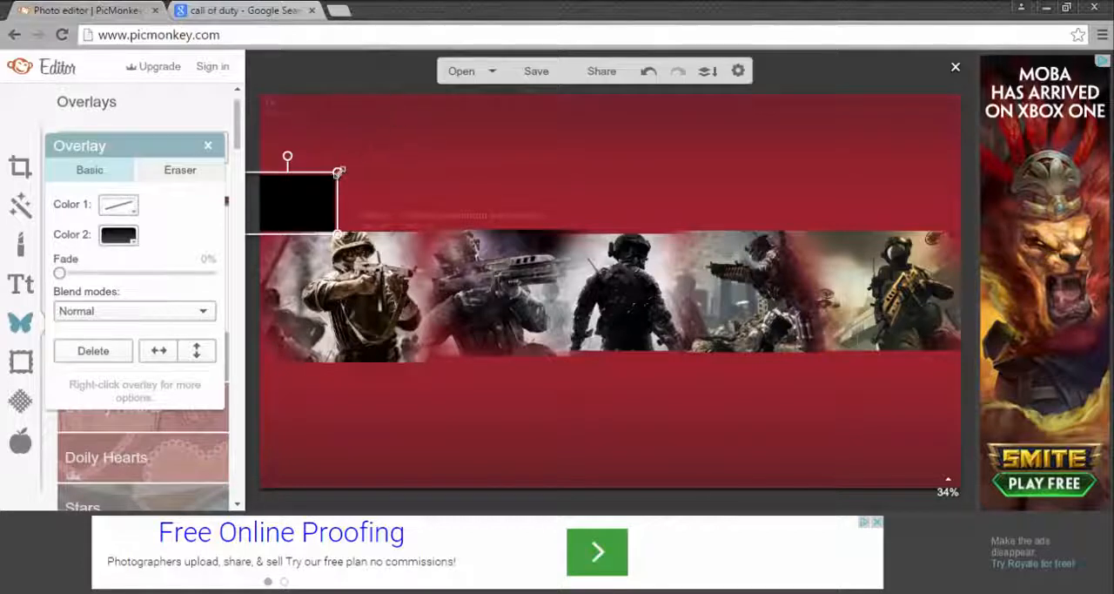
left_click_drag(338, 171, 1049, 90)
left_click_drag(919, 233, 917, 236)
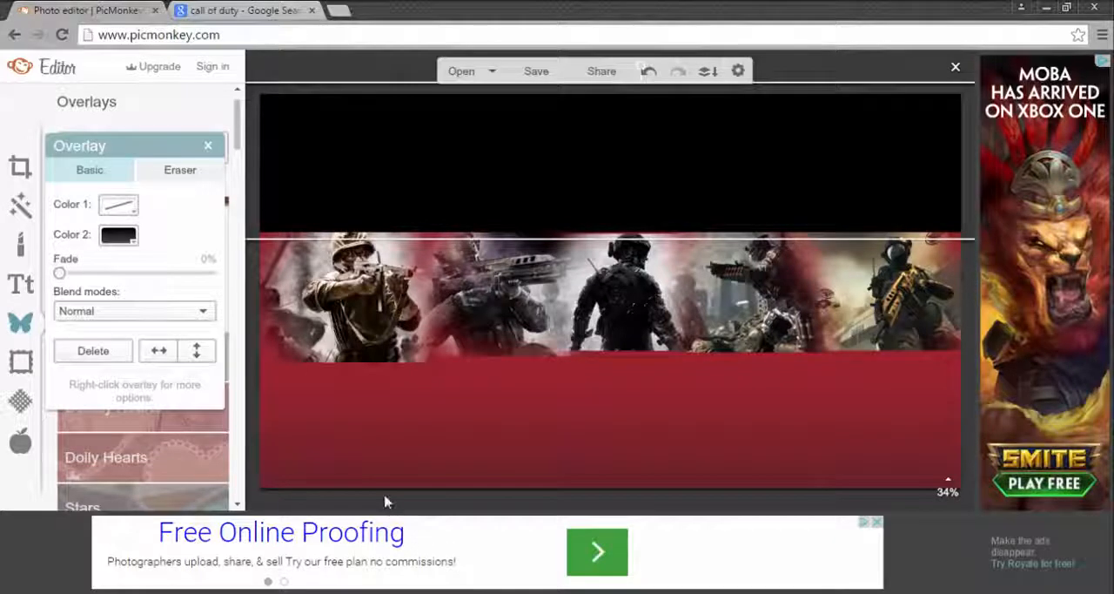
Step: Add a second geometric rectangle and size it to cover the area below the soldier band, including the images' uneven lower edges
left_click(340, 374)
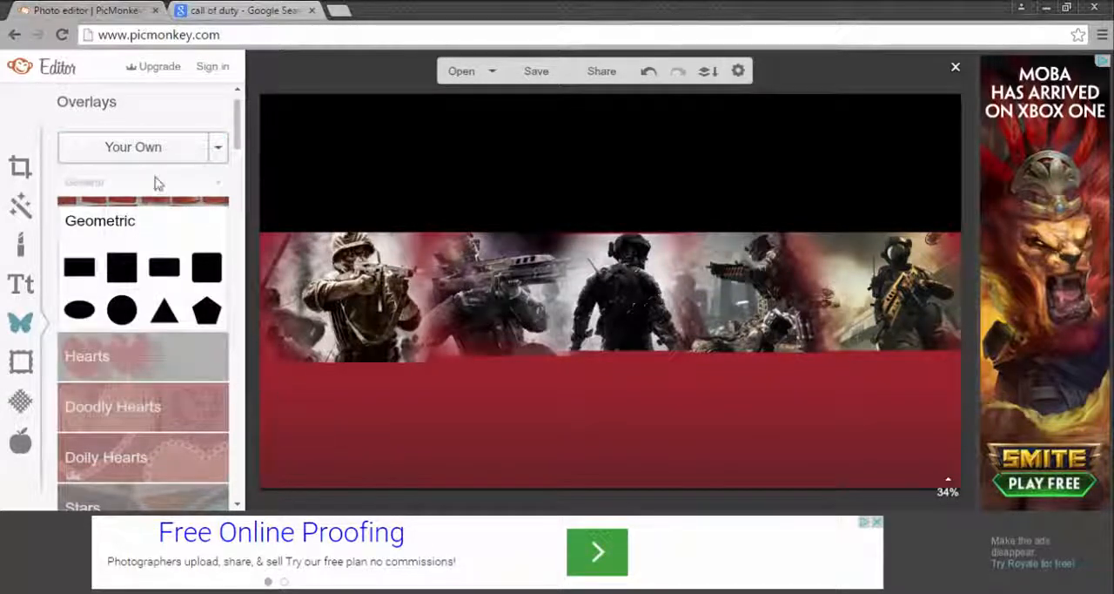
left_click(80, 267)
left_click_drag(620, 326, 963, 491)
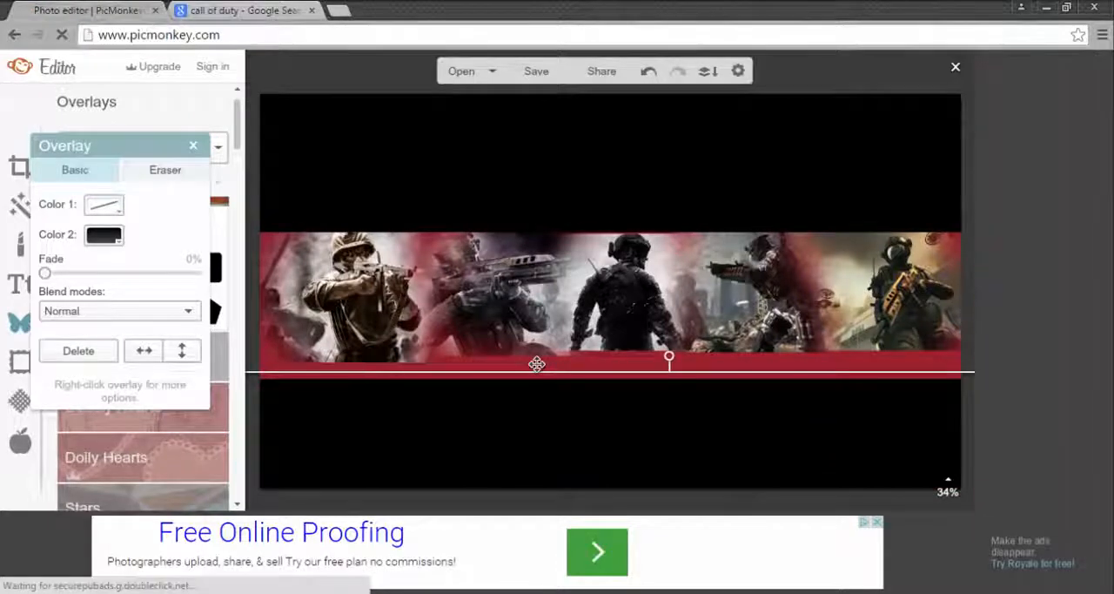
left_click_drag(426, 373, 421, 341)
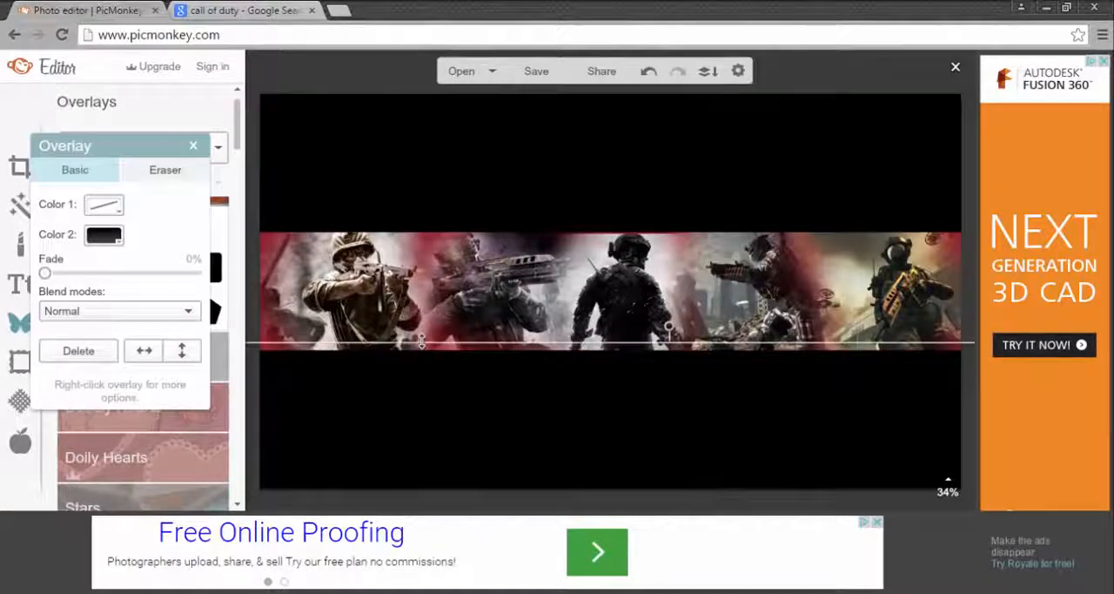
Step: Set the fill colour of the rectangle below the soldier band to light red
left_click(103, 234)
left_click(167, 433)
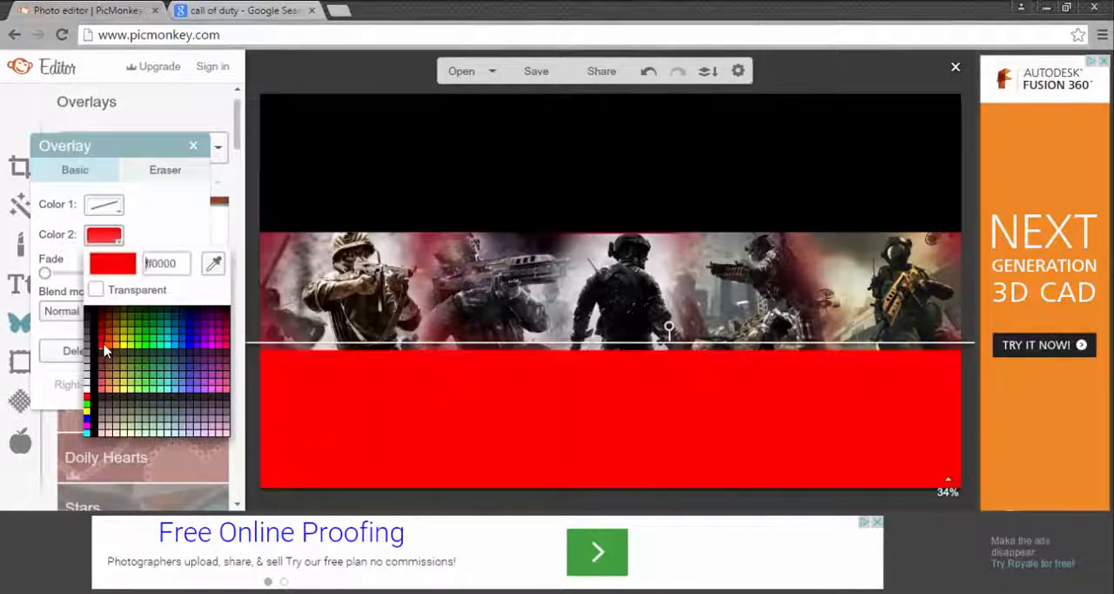
left_click(104, 349)
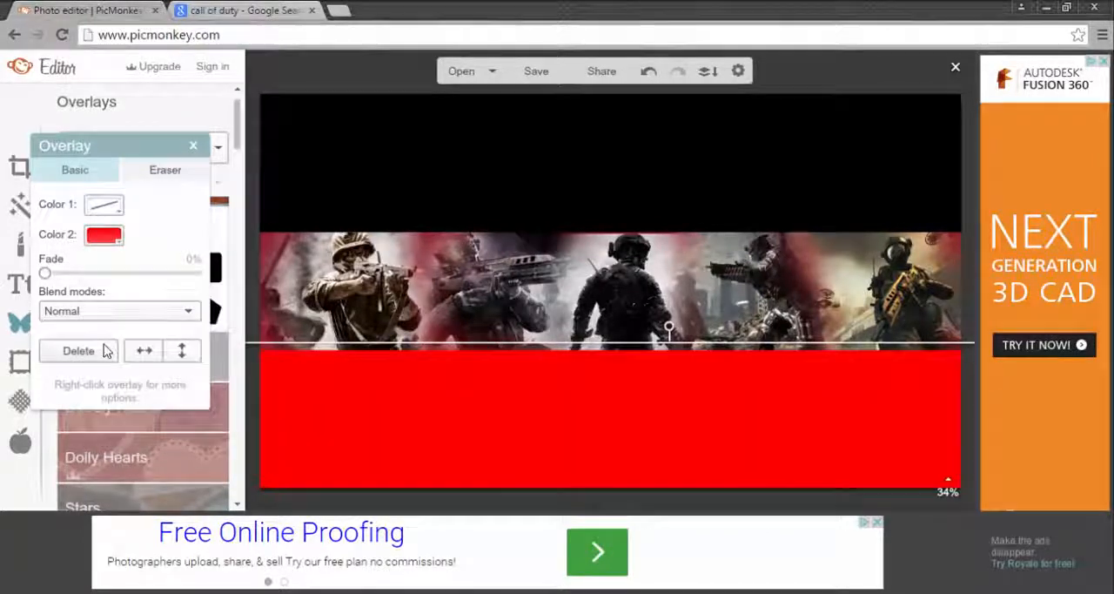
left_click(104, 244)
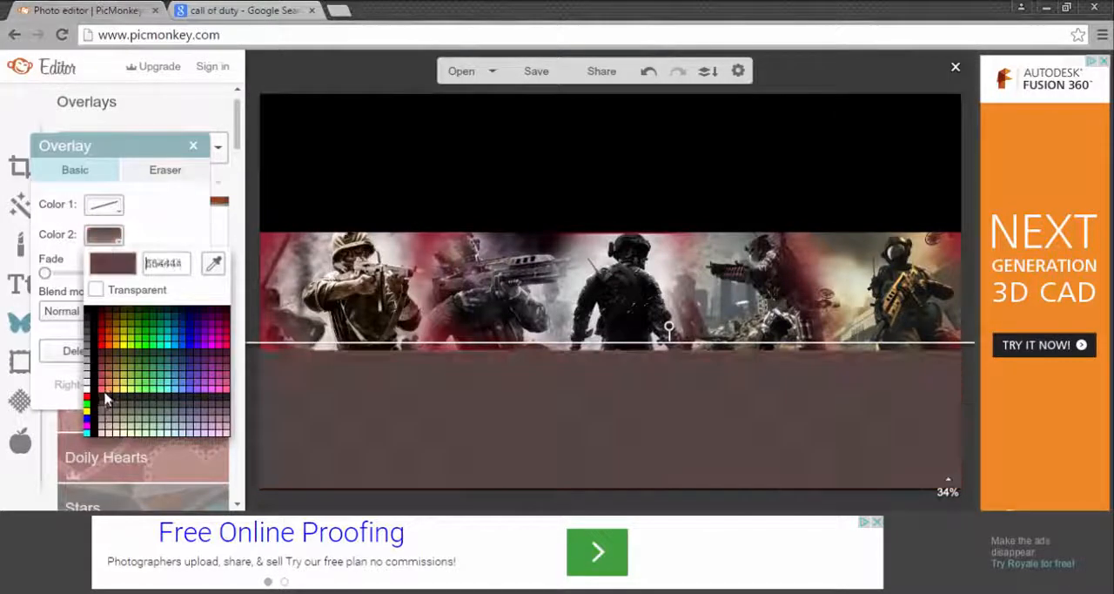
left_click(105, 388)
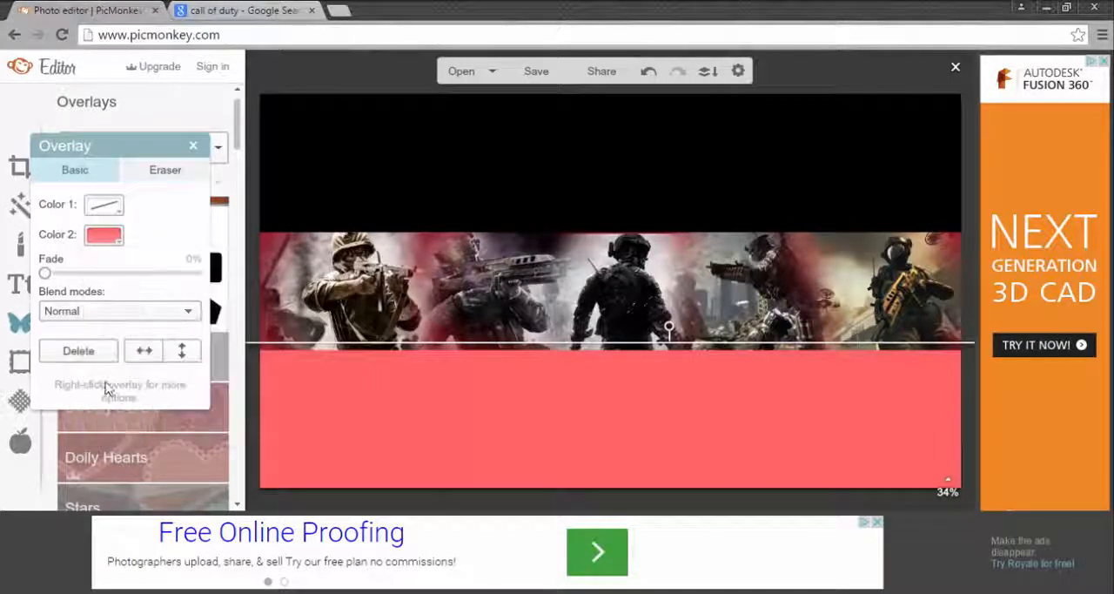
left_click(193, 146)
Step: Recolour the black rectangle above the soldier band in the same light red as the lower one
left_click(450, 150)
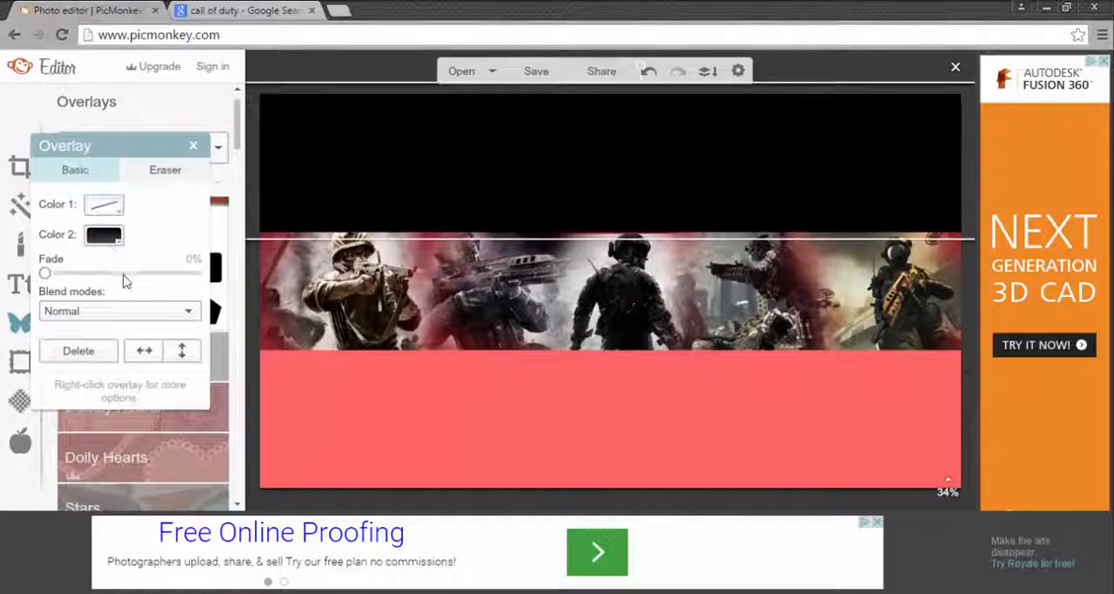
left_click(104, 235)
left_click(104, 390)
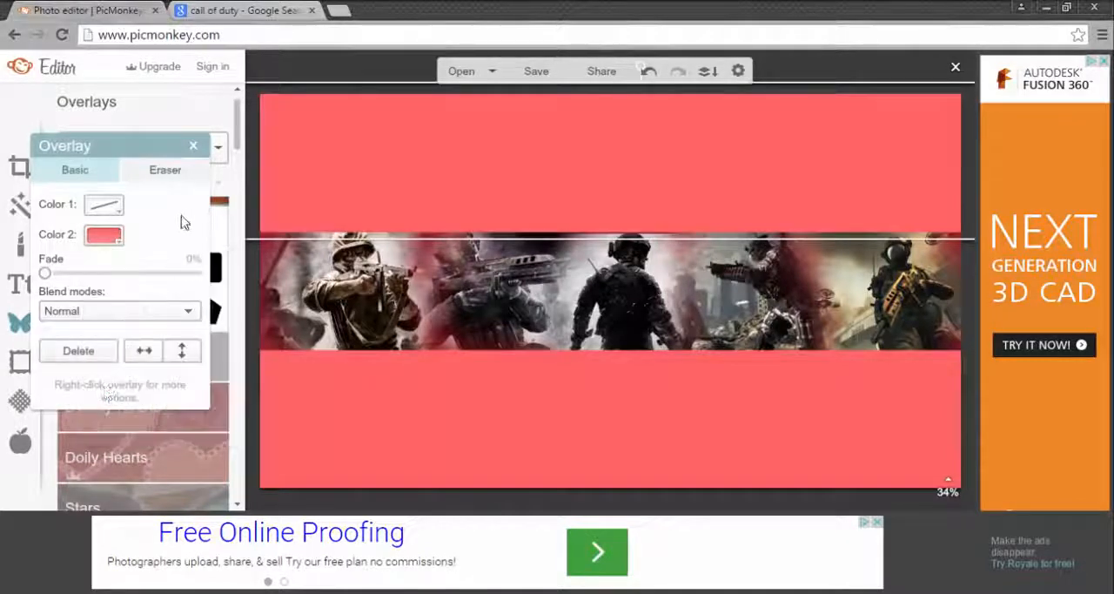
left_click(193, 145)
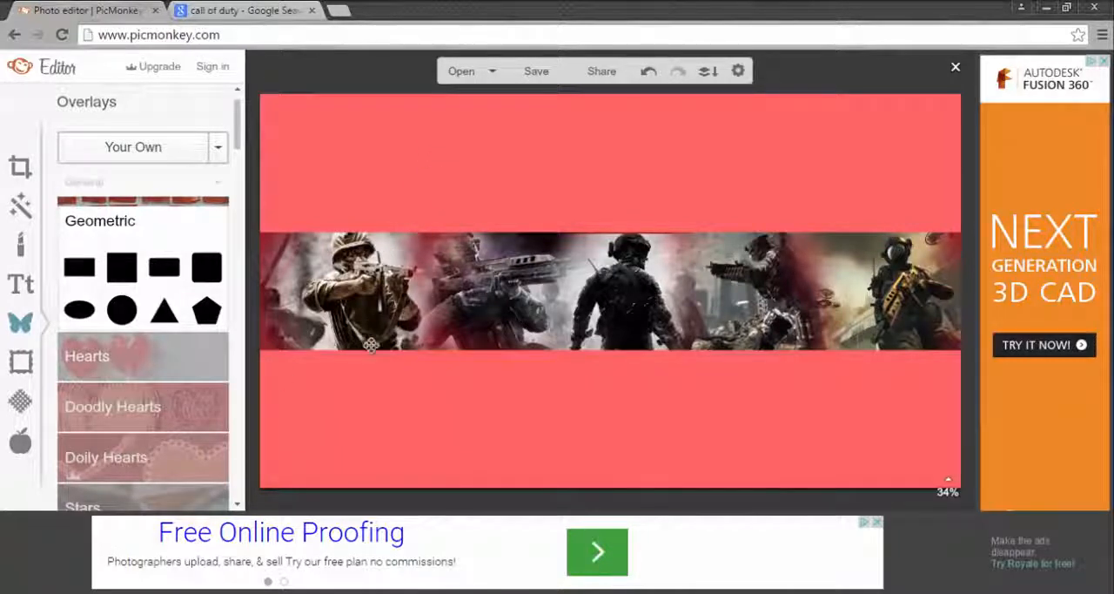
Step: Move the upper rectangle aside to reach the red gradient overlay and set the gradient's fade to 0%
left_click(268, 332)
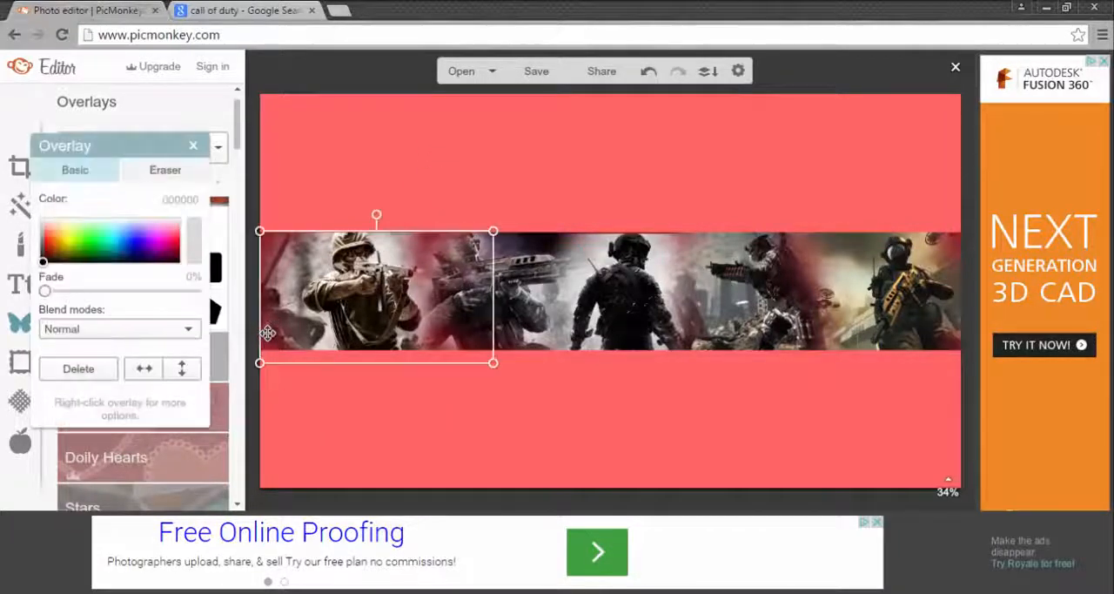
left_click(195, 145)
left_click_drag(328, 133, 376, 206)
left_click(292, 121)
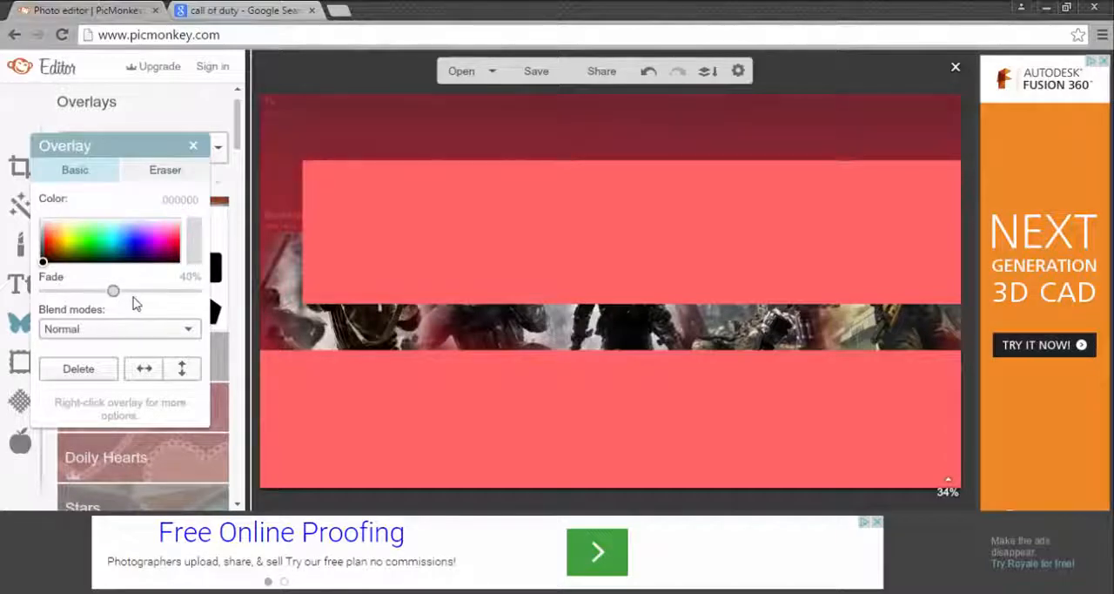
left_click_drag(113, 290, 188, 292)
left_click_drag(57, 304, 4, 313)
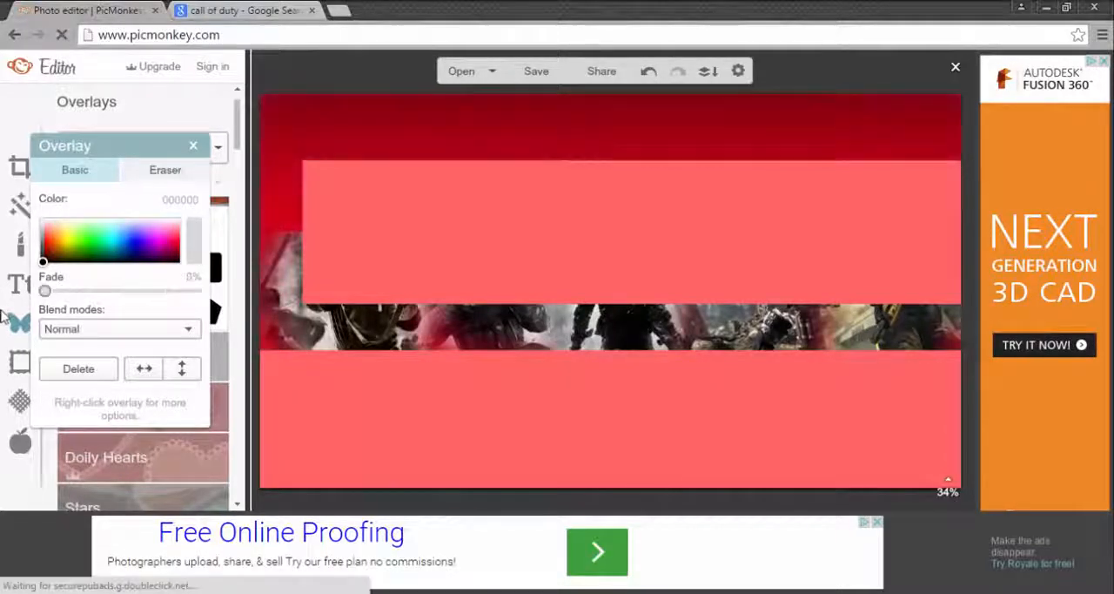
left_click_drag(505, 232, 549, 216)
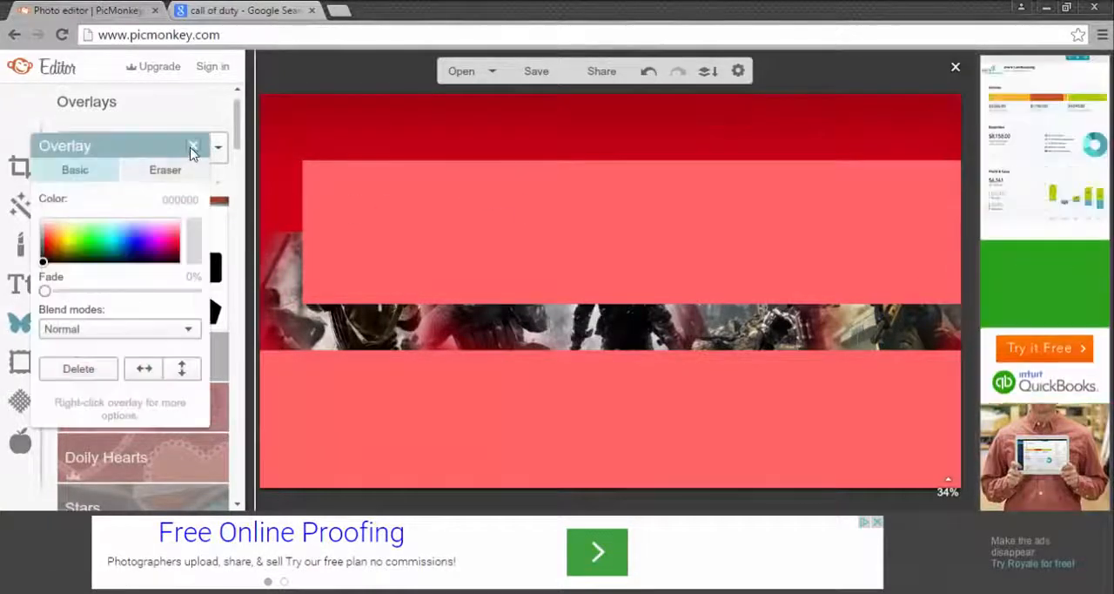
left_click(194, 148)
Step: Move the upper rectangle back over the area above the band and extend it down to the soldier images' upper edge
left_click_drag(543, 264, 468, 172)
left_click(469, 172)
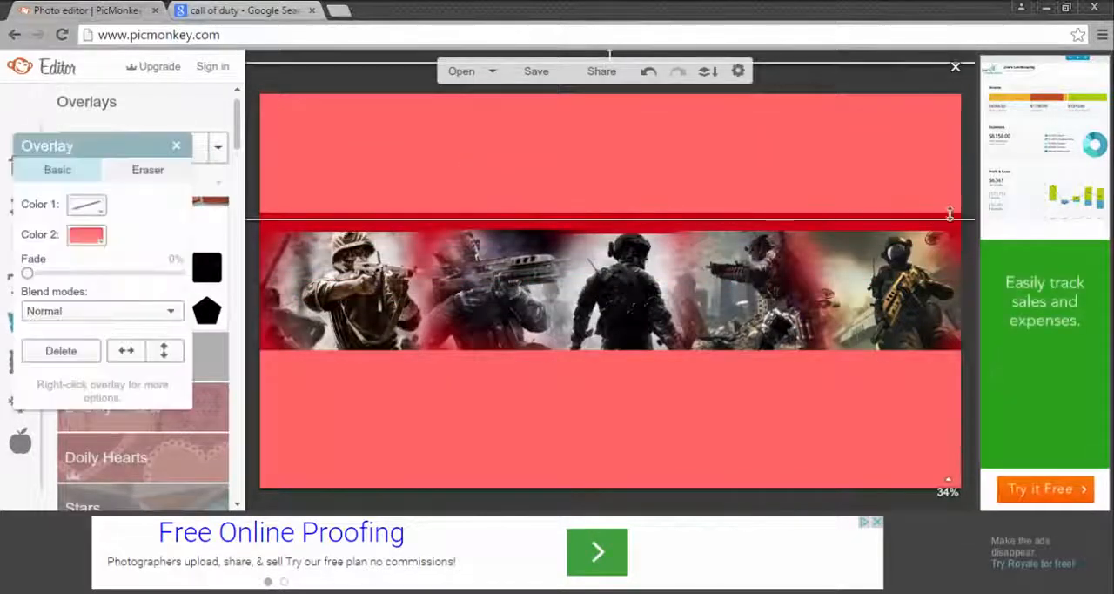
left_click_drag(968, 222, 971, 236)
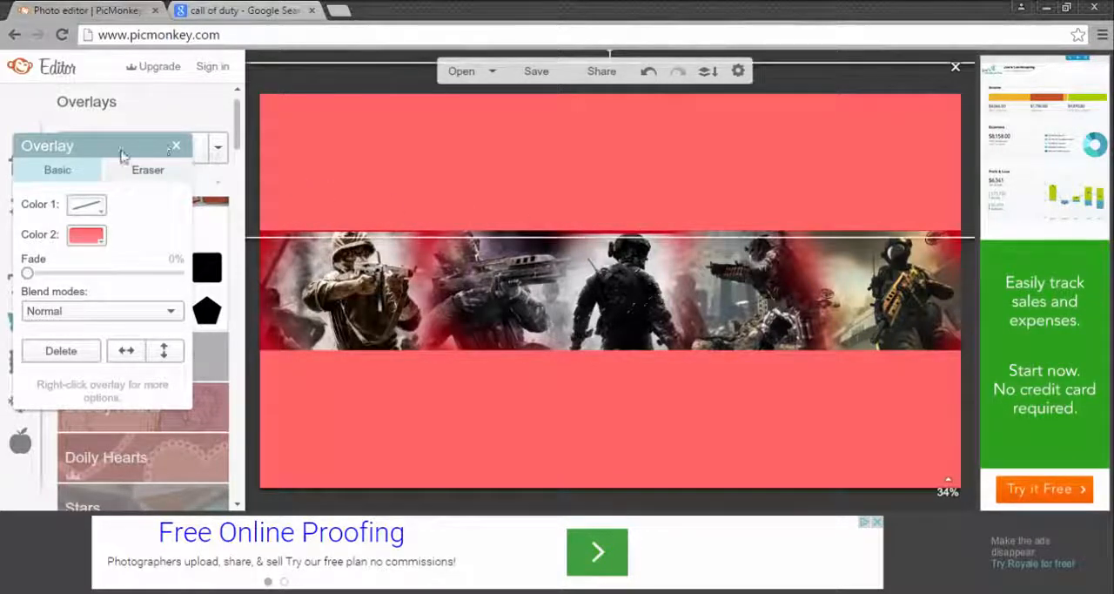
left_click(177, 146)
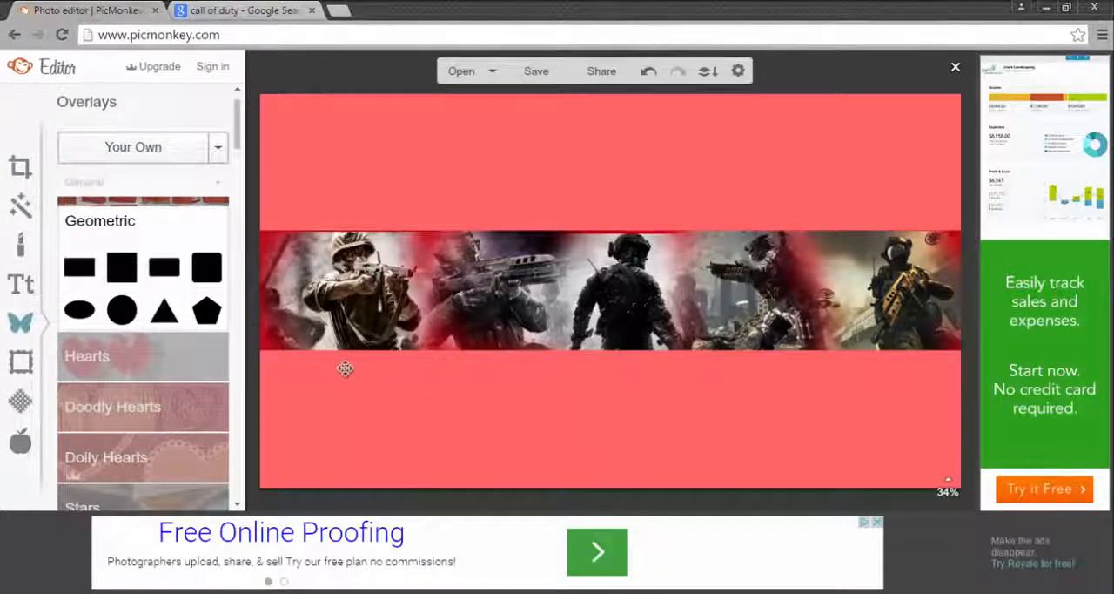
Step: Tint the leftmost soldier overlay dark red and the second soldier overlay dark red 980500
left_click(369, 277)
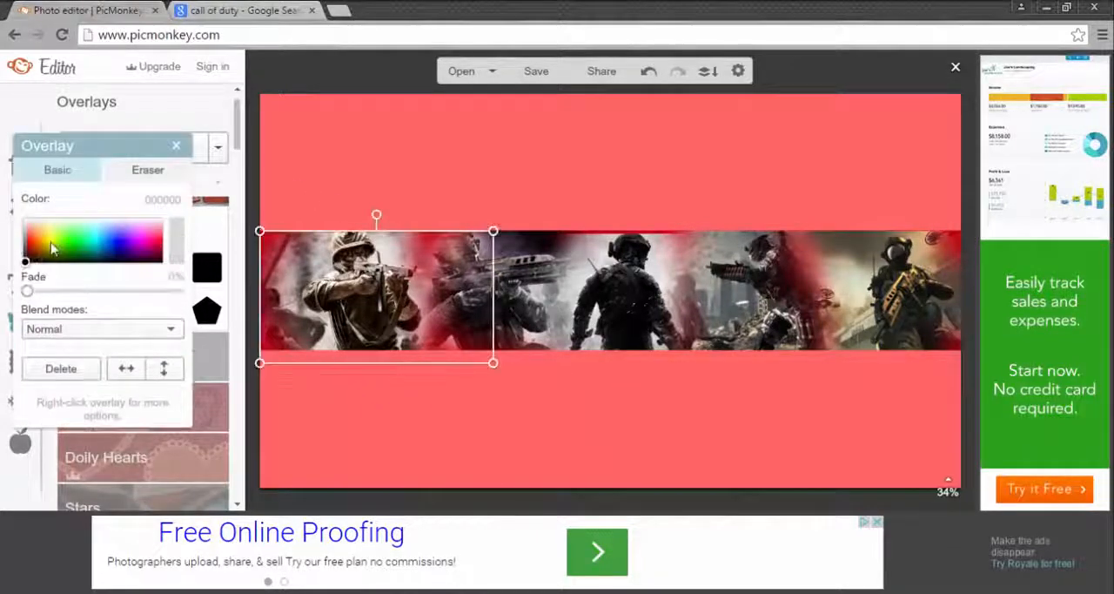
left_click_drag(35, 248, 32, 255)
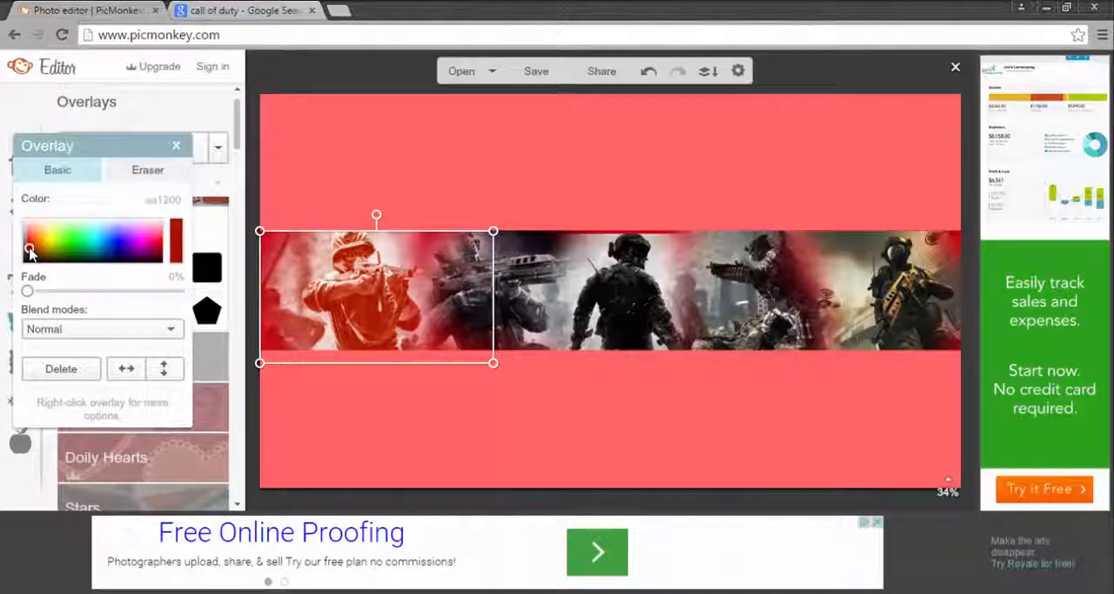
left_click_drag(31, 250, 30, 252)
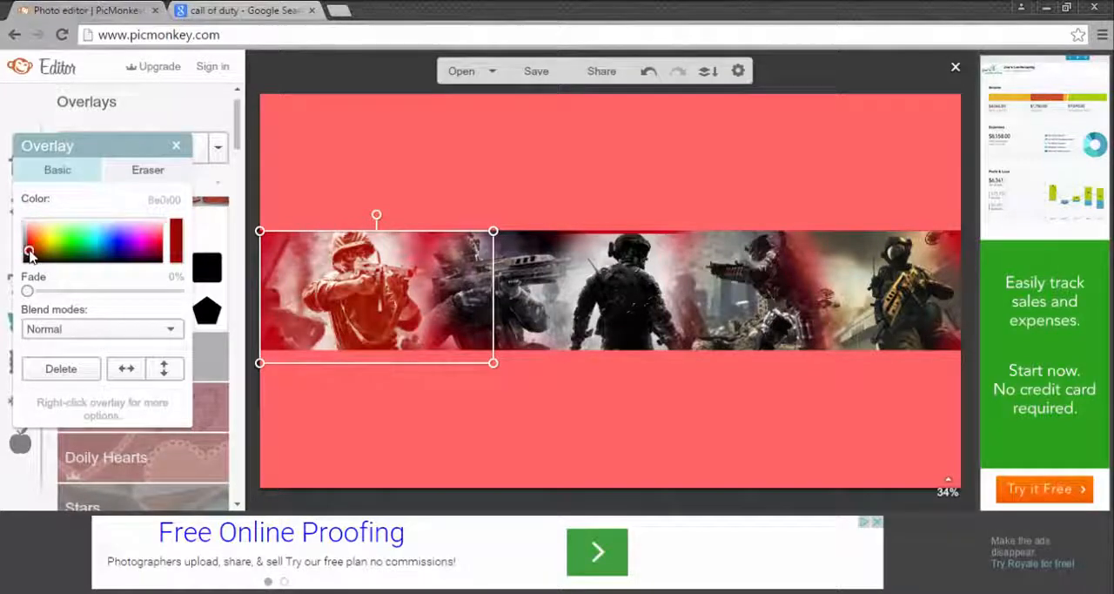
left_click(175, 145)
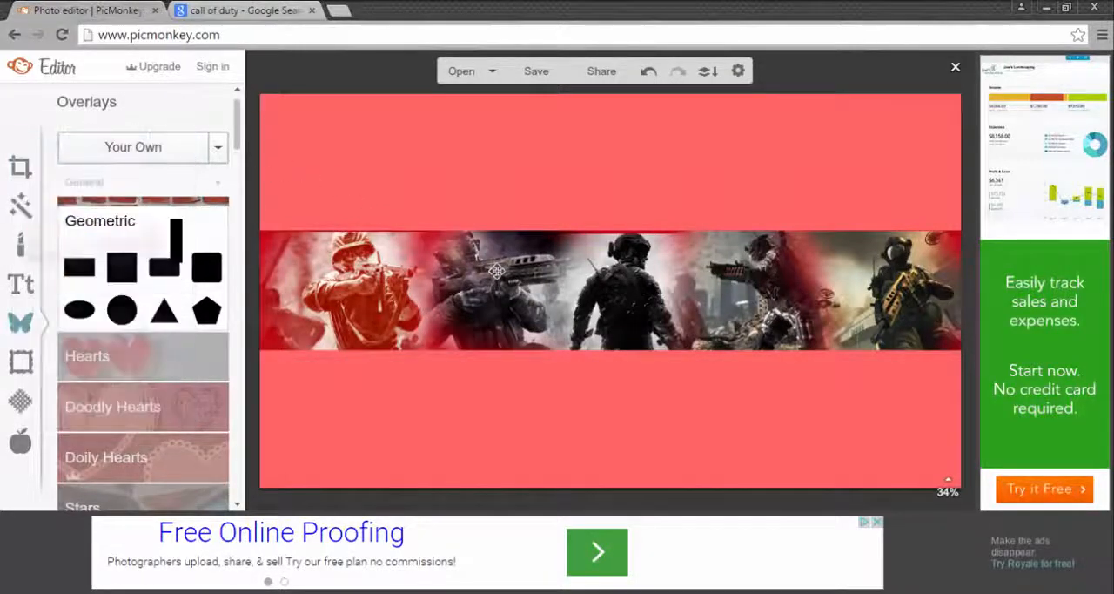
left_click(488, 270)
mouse_move(48, 252)
left_mouse_down()
mouse_move(30, 248)
mouse_move(34, 262)
mouse_move(19, 263)
mouse_move(32, 252)
mouse_move(35, 267)
mouse_move(27, 251)
left_mouse_up()
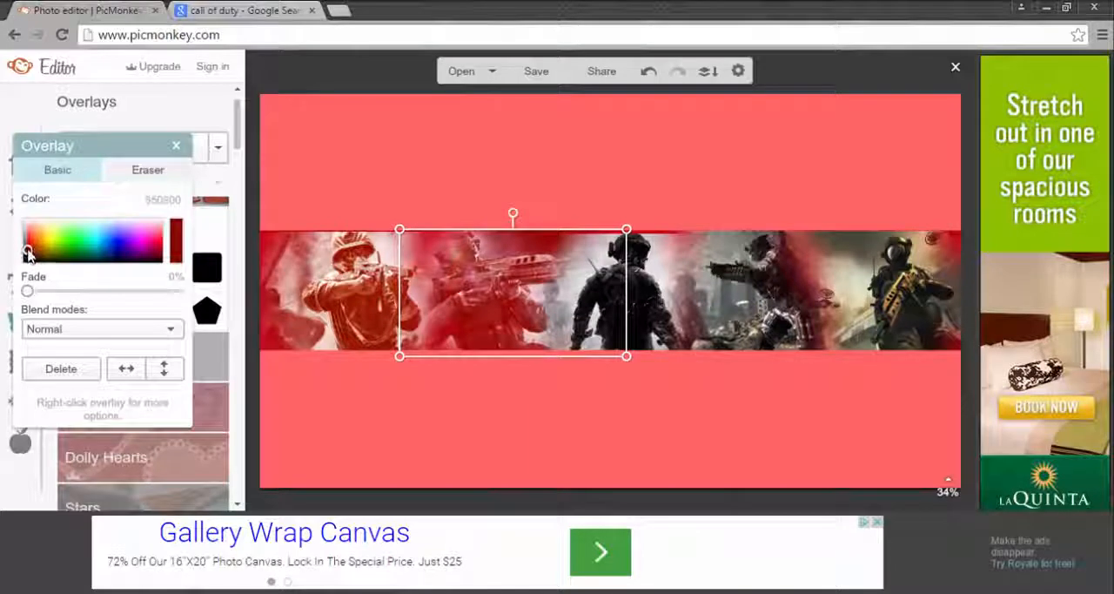
Step: Tint the middle soldier overlay dark red 981b00
left_click(176, 146)
left_click(640, 295)
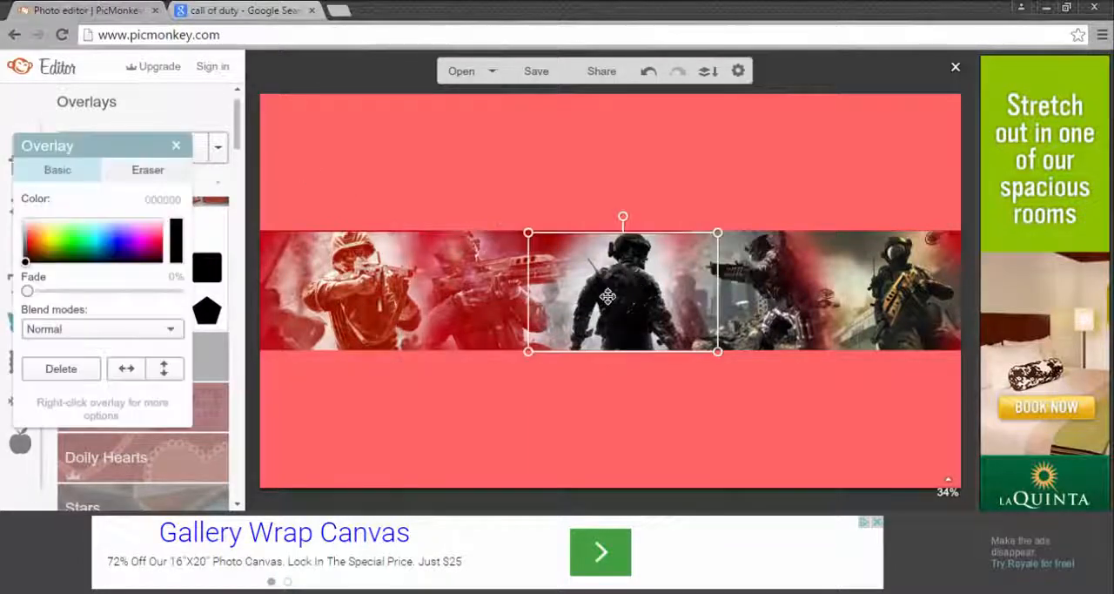
mouse_move(31, 253)
left_mouse_down()
mouse_move(28, 263)
mouse_move(31, 250)
left_mouse_up()
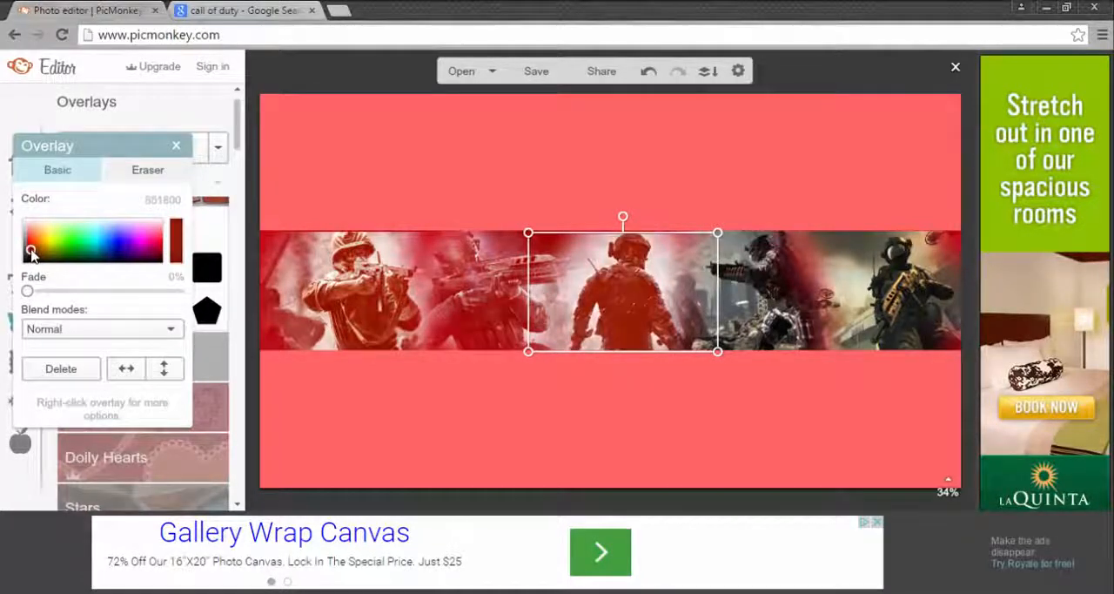
left_click(176, 145)
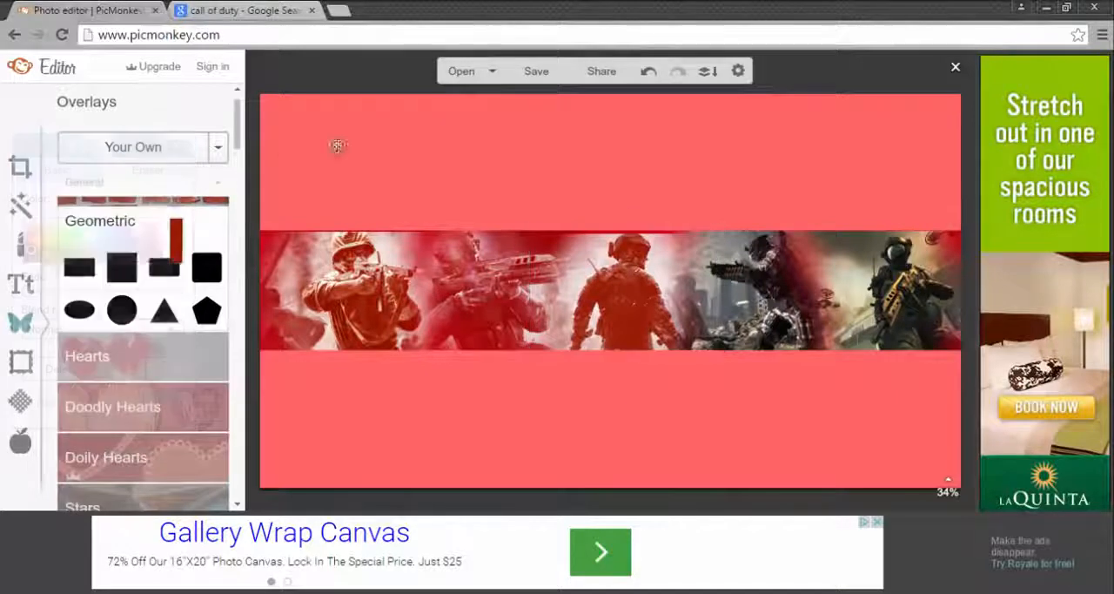
Step: Tint the fourth soldier overlay and the rightmost soldier overlay dark red
left_click(761, 283)
left_click_drag(45, 247, 28, 251)
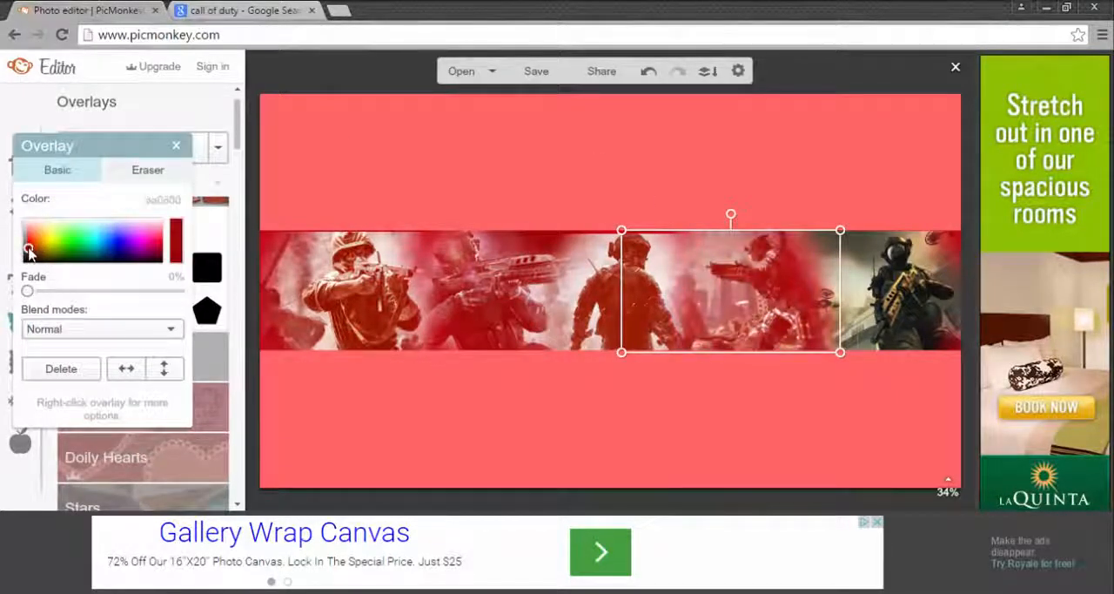
left_click(176, 146)
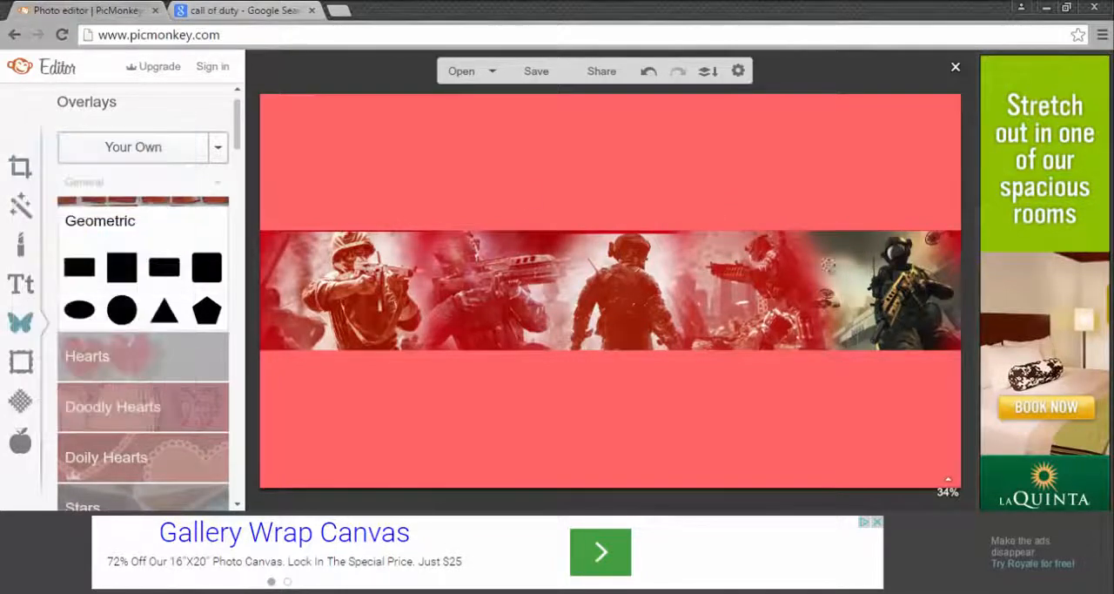
left_click(830, 267)
left_click_drag(38, 240, 27, 252)
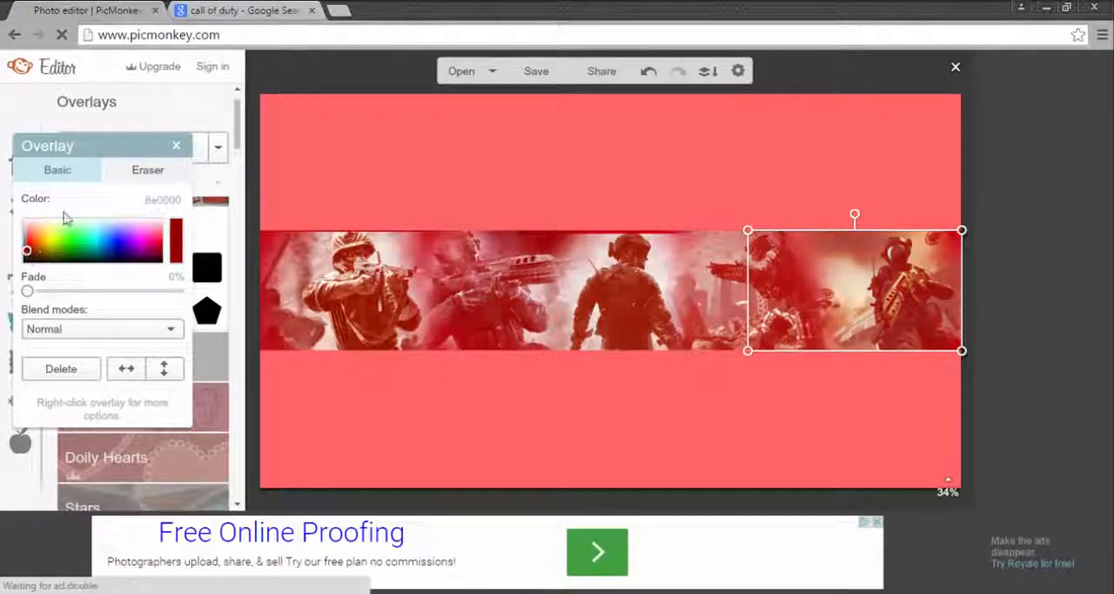
left_click(176, 145)
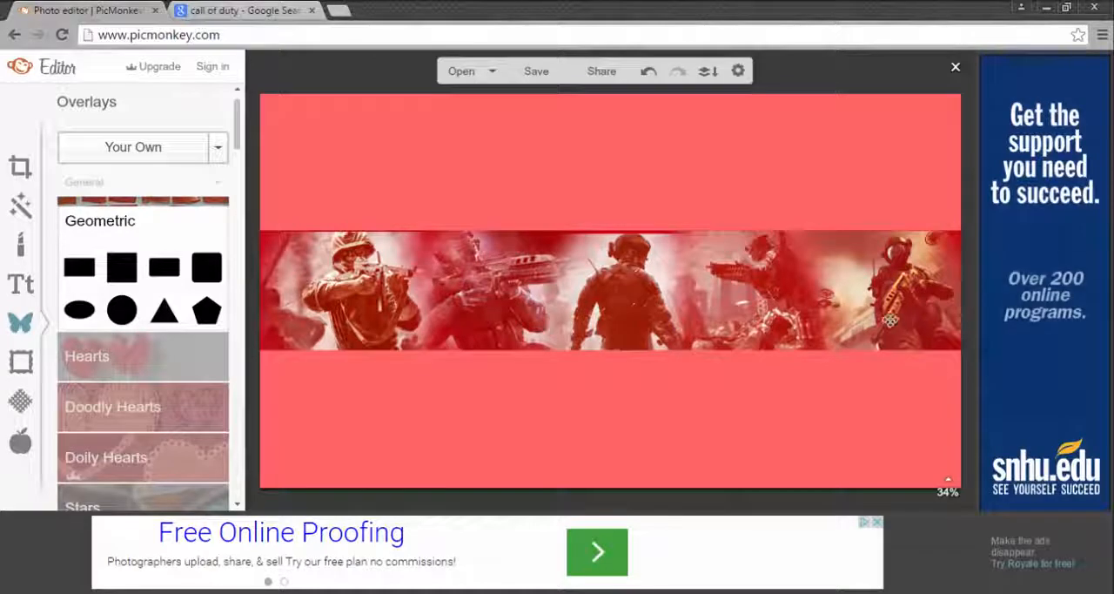
Step: Paint back the erased edge areas of the rightmost soldier overlay with the restore brush at size 100 and hardness 0
left_click(886, 307)
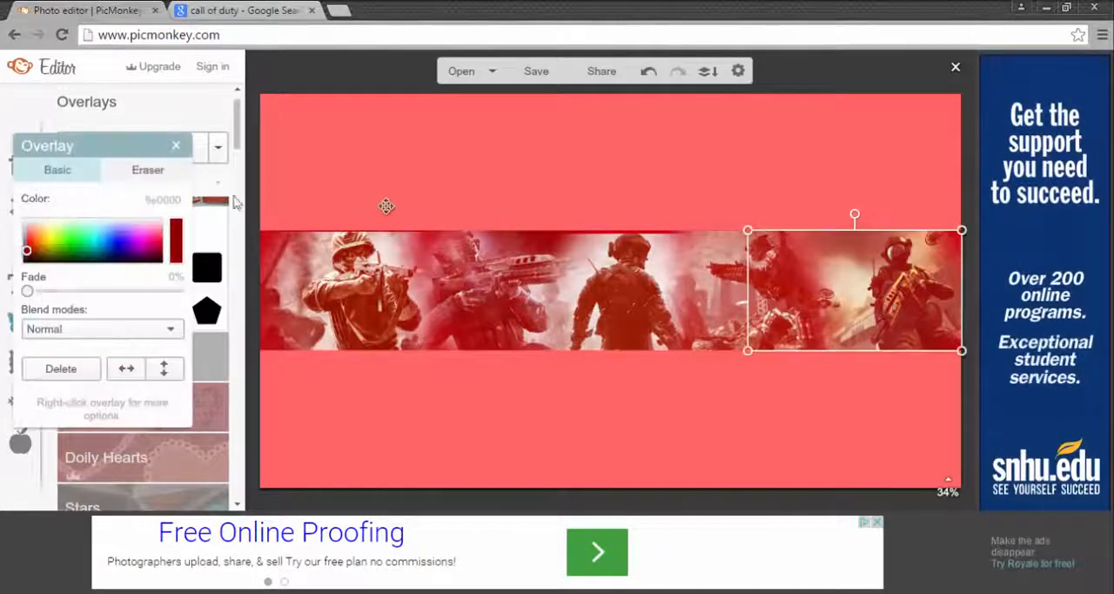
left_click(125, 177)
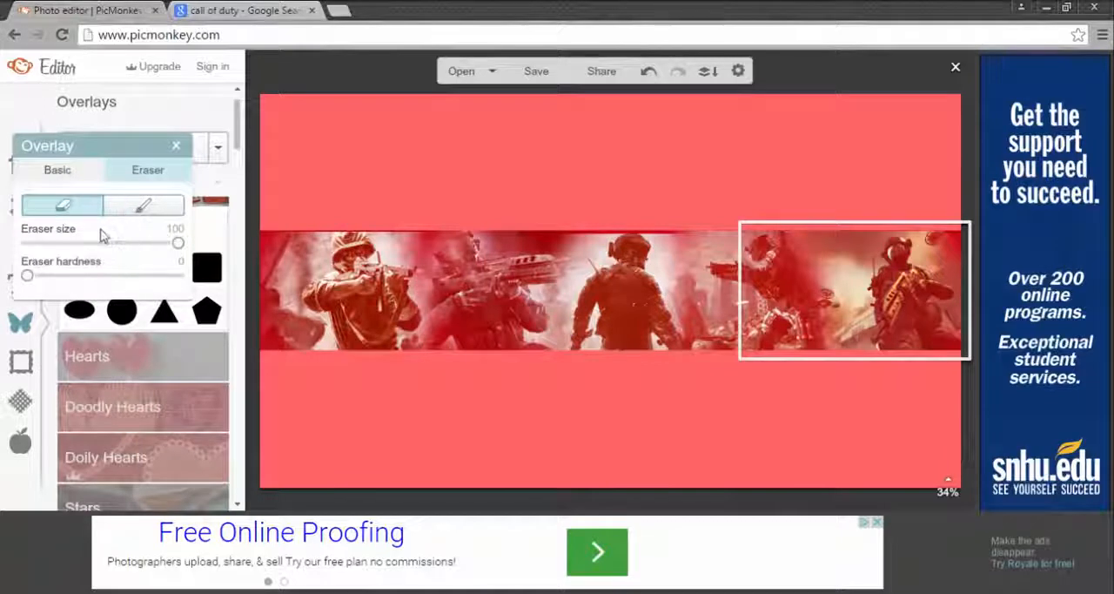
left_click(147, 207)
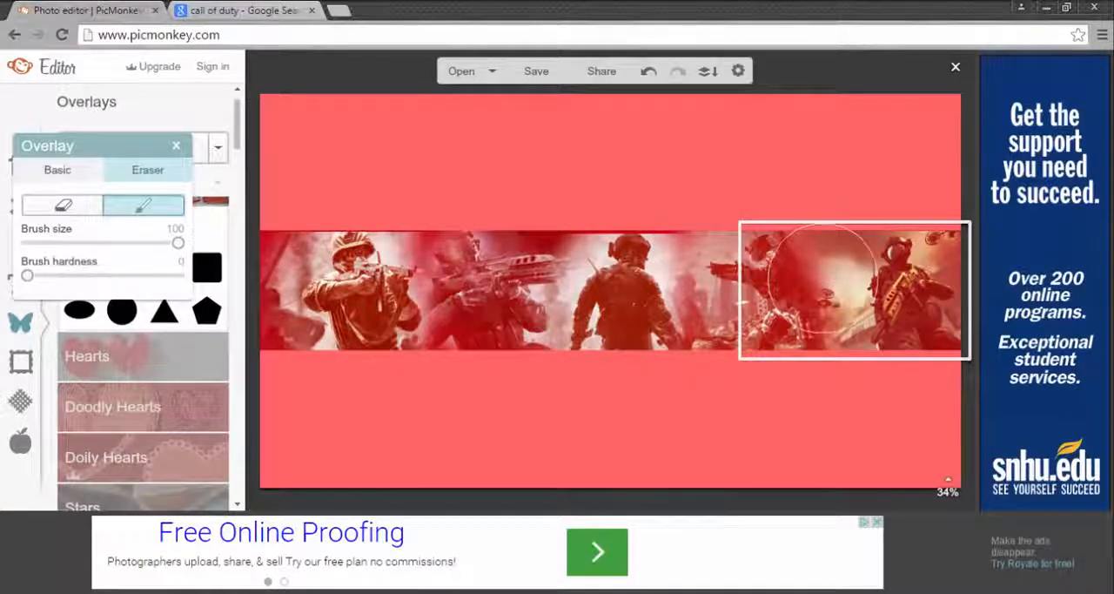
left_click(176, 145)
Step: Touch up the middle soldier overlay's upper edge with the eraser and the restore brush, both at size 100
left_click(643, 269)
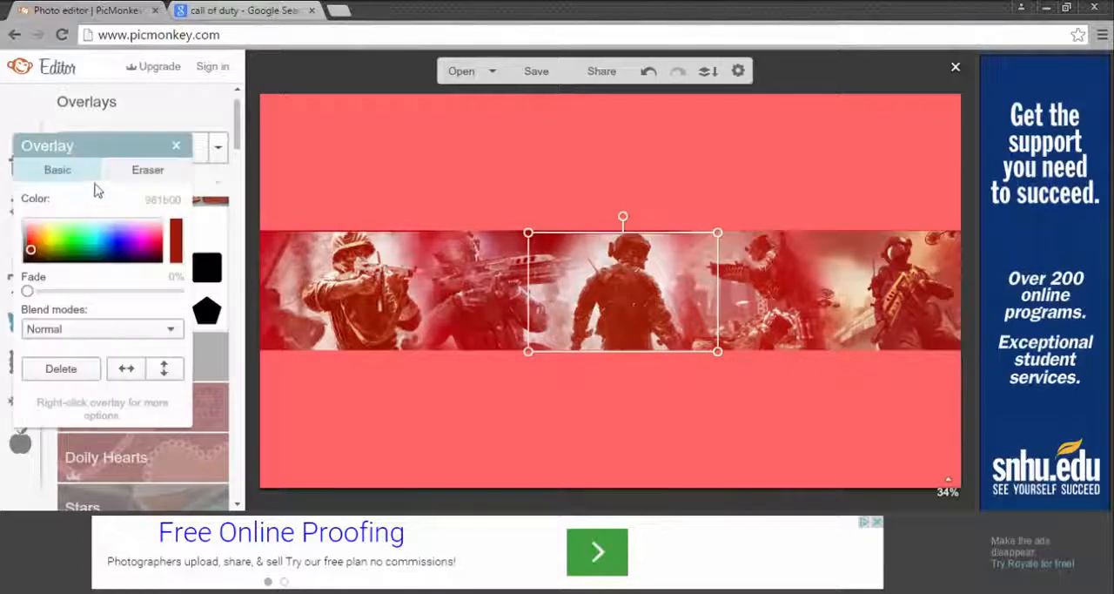
left_click(150, 170)
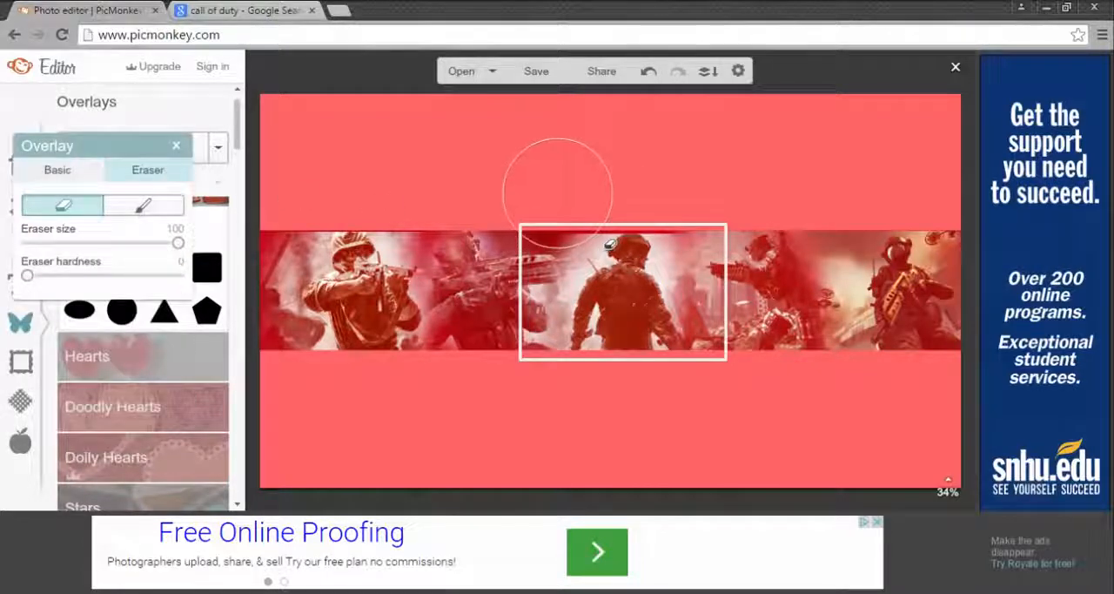
mouse_move(609, 245)
left_mouse_down()
mouse_move(761, 239)
mouse_move(550, 246)
left_mouse_up()
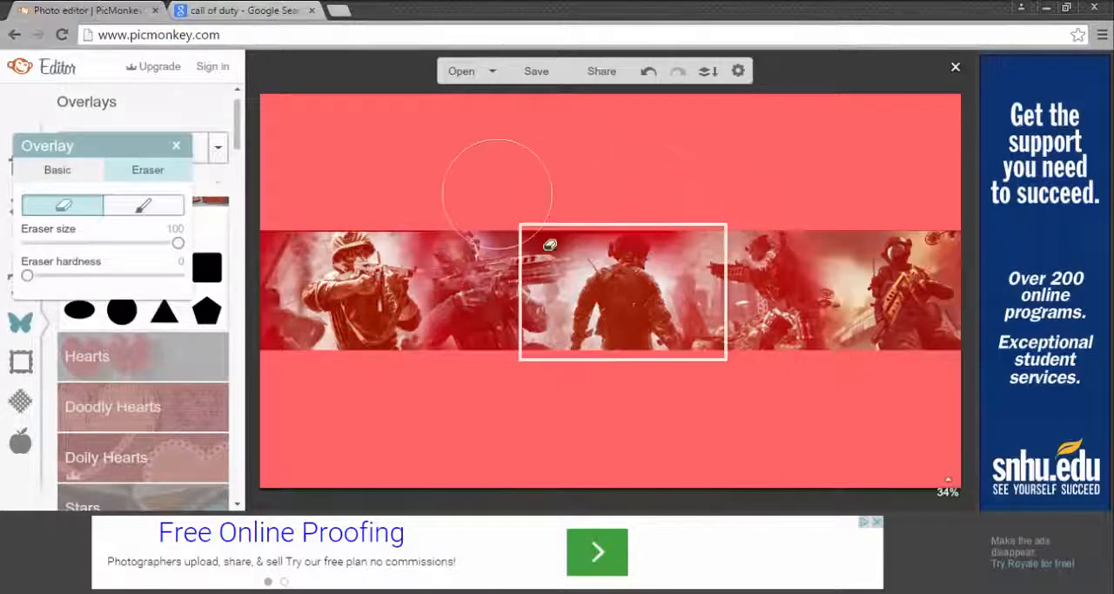
left_click(144, 205)
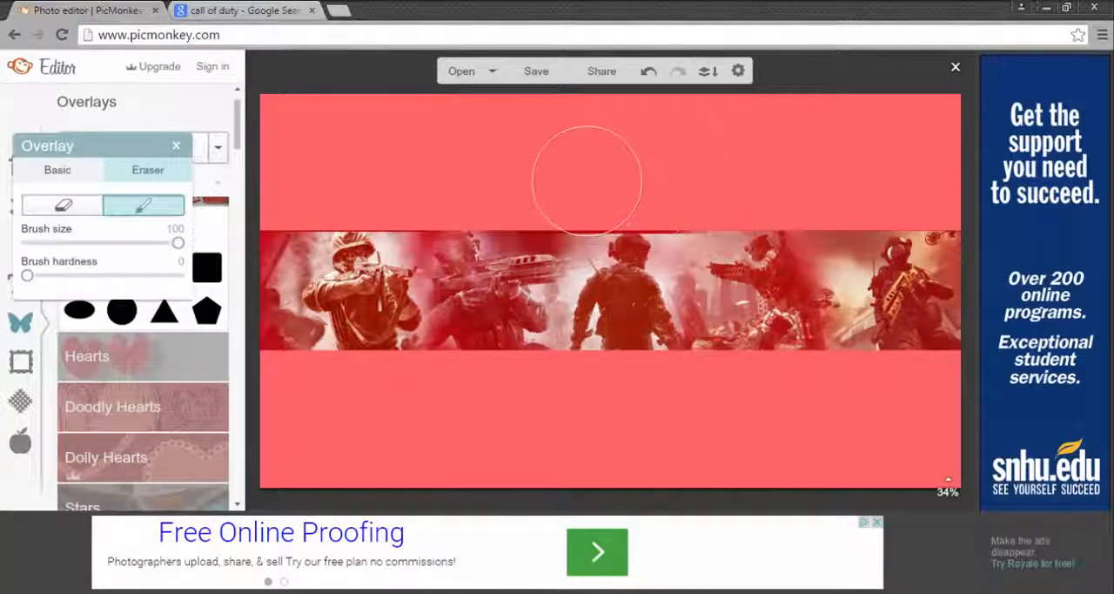
left_click(690, 167)
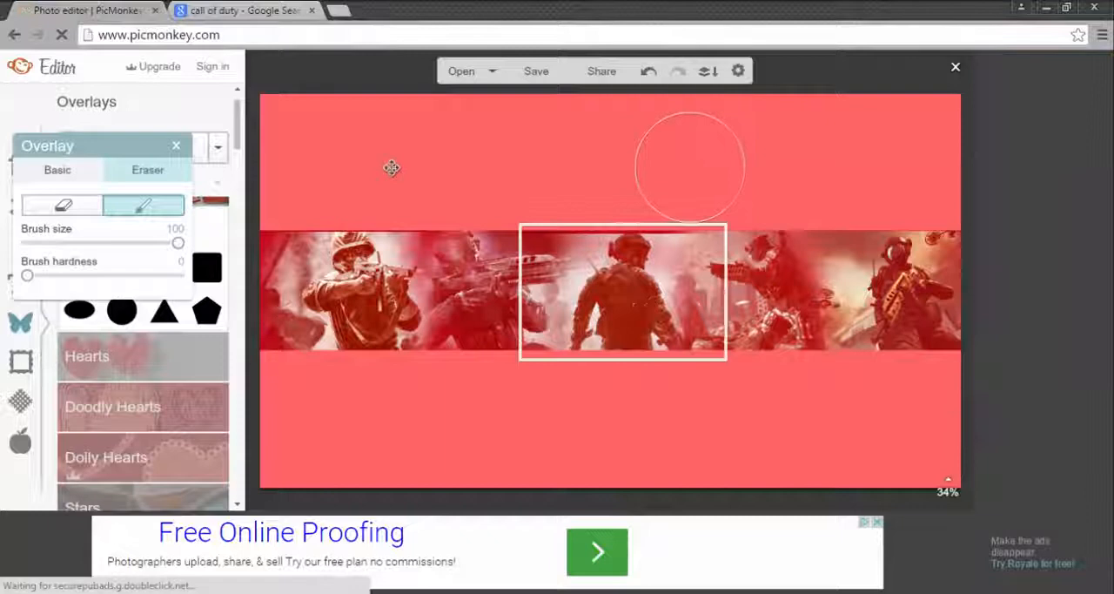
left_click(176, 145)
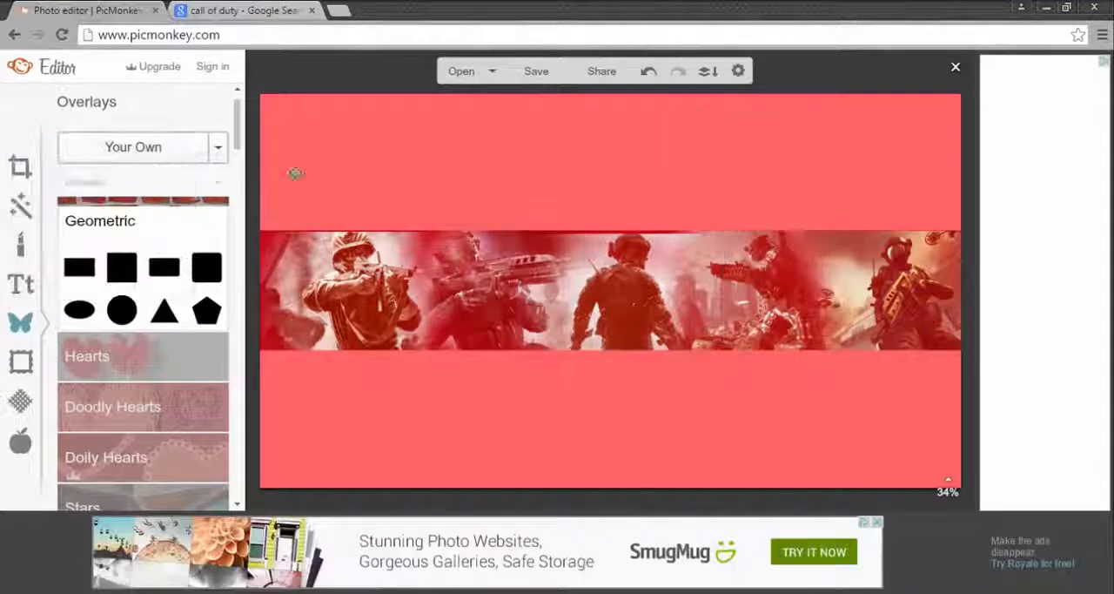
Step: Shift the middle soldier overlay slightly up and enlarge it to cover the full height of the band
left_click(599, 285)
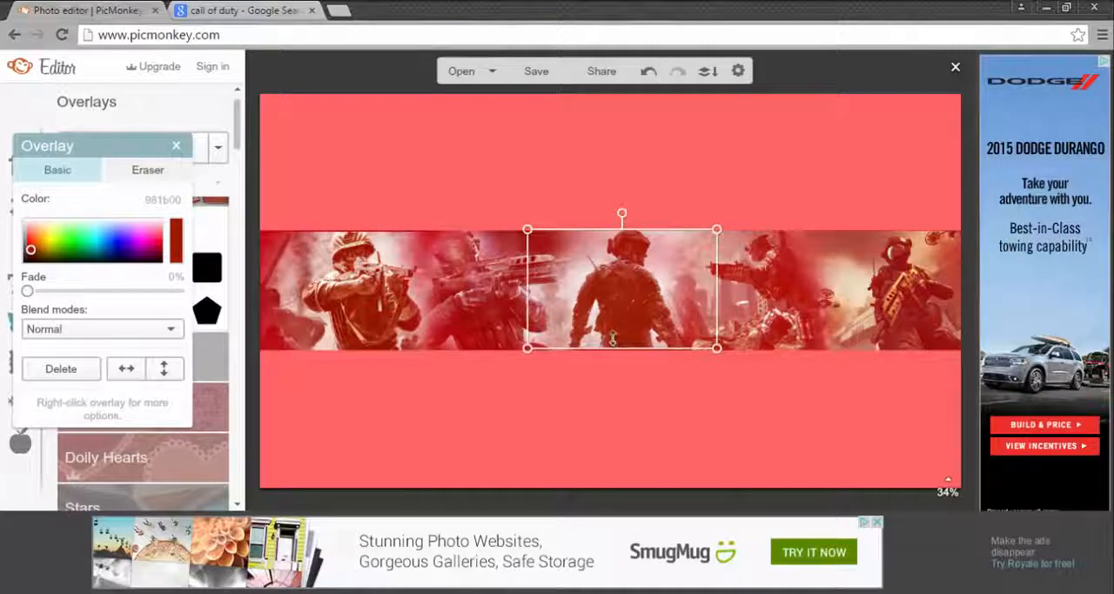
left_click_drag(624, 349, 623, 353)
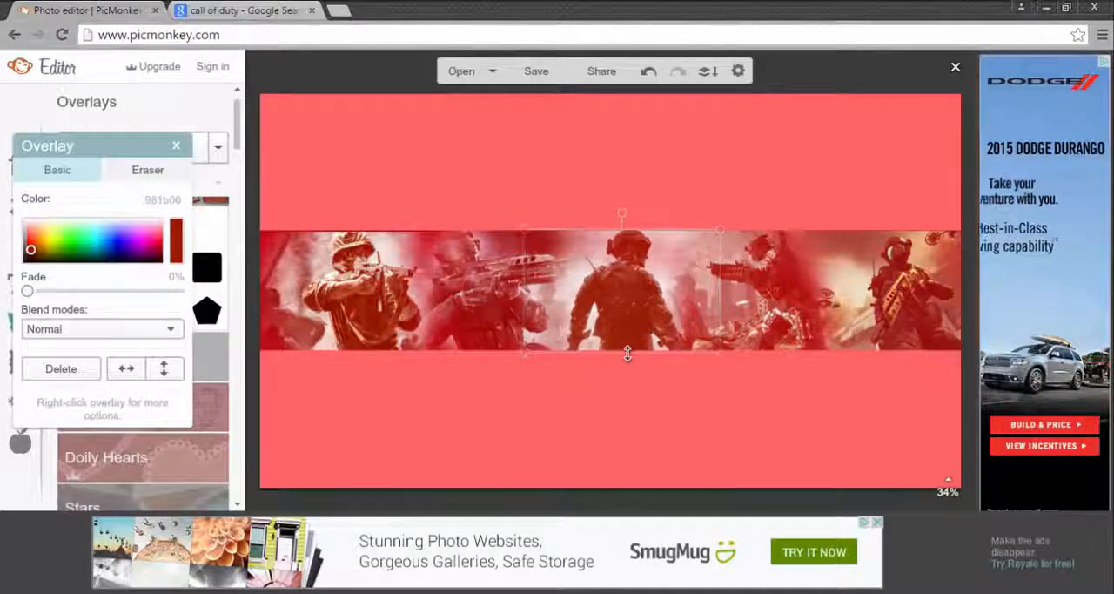
left_click(178, 146)
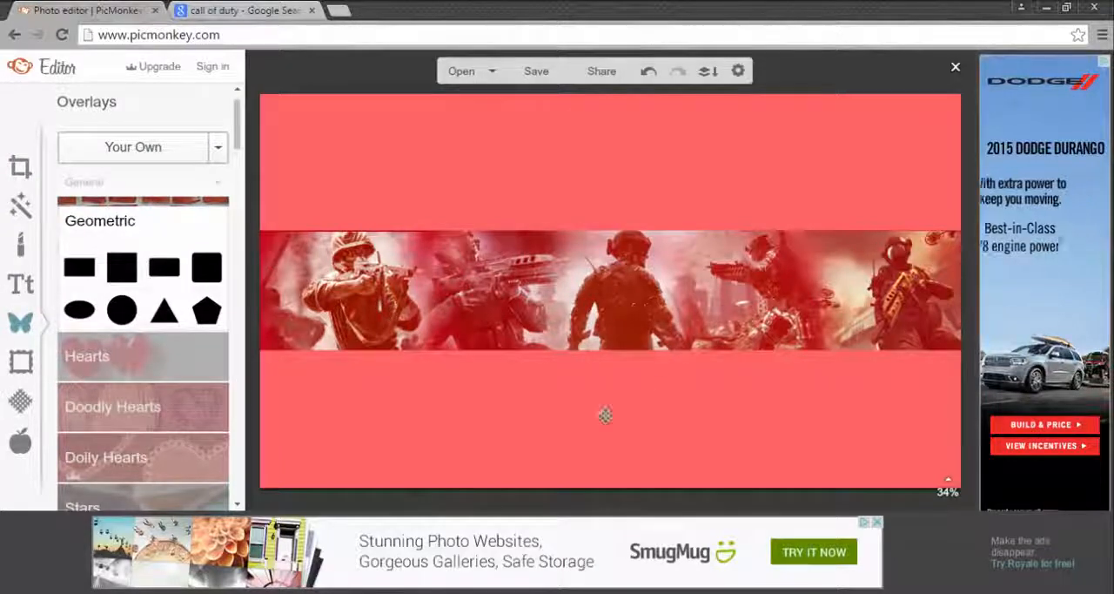
Step: Erase along the leftmost soldier overlay's lower-left corner, and paint back its left and upper edges with the size 100 restore brush
left_click(417, 294)
left_click(170, 173)
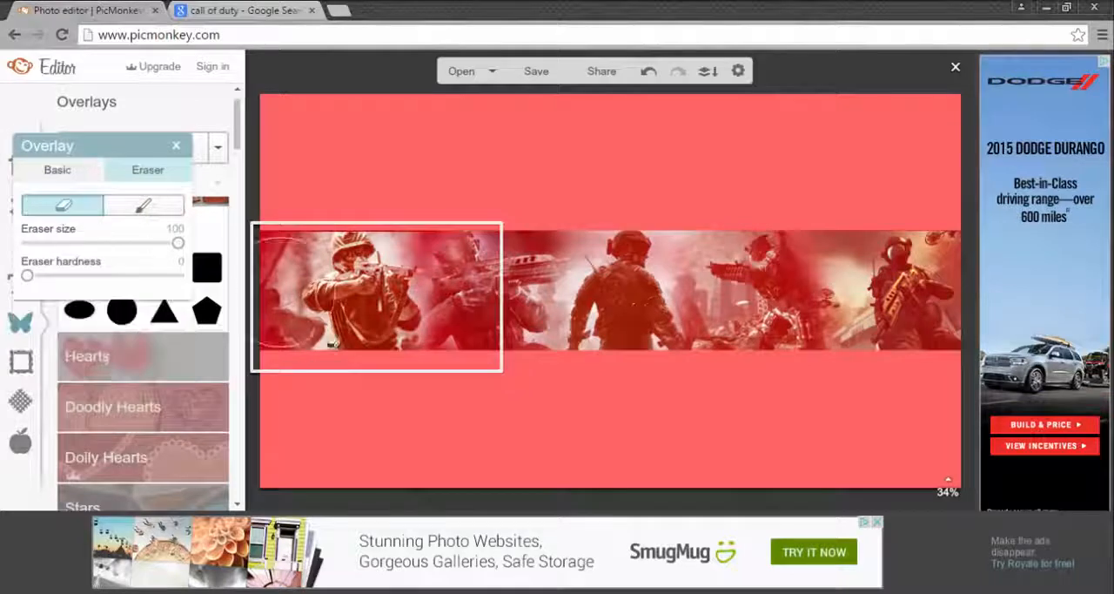
scroll(255, 371, "down", 5)
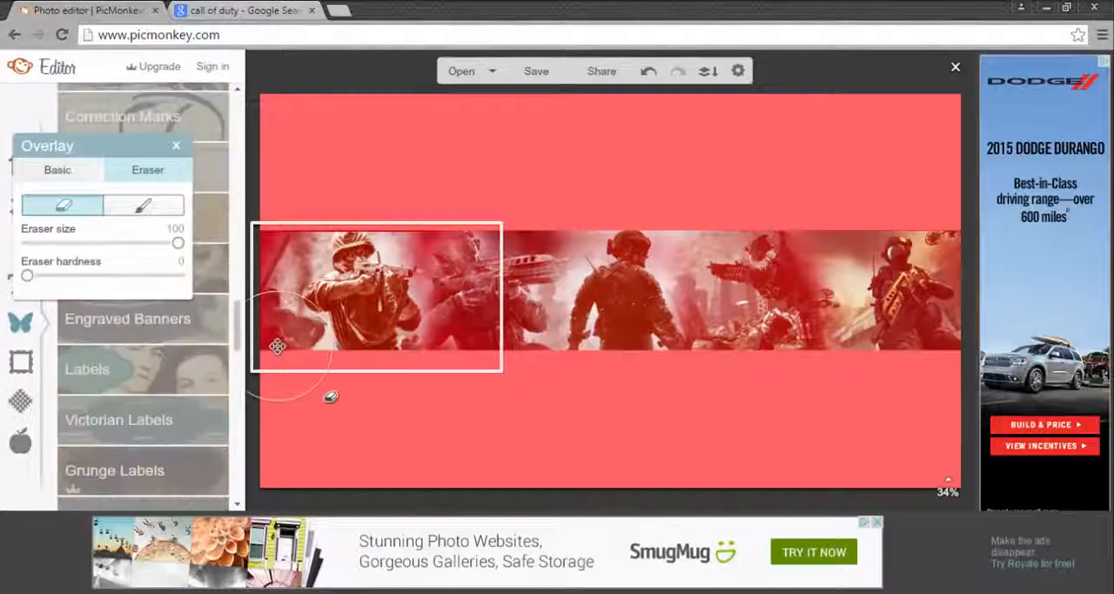
mouse_move(273, 347)
left_mouse_down()
mouse_move(265, 344)
mouse_move(287, 360)
mouse_move(278, 370)
left_mouse_up()
left_click(144, 206)
left_click_drag(258, 319, 258, 231)
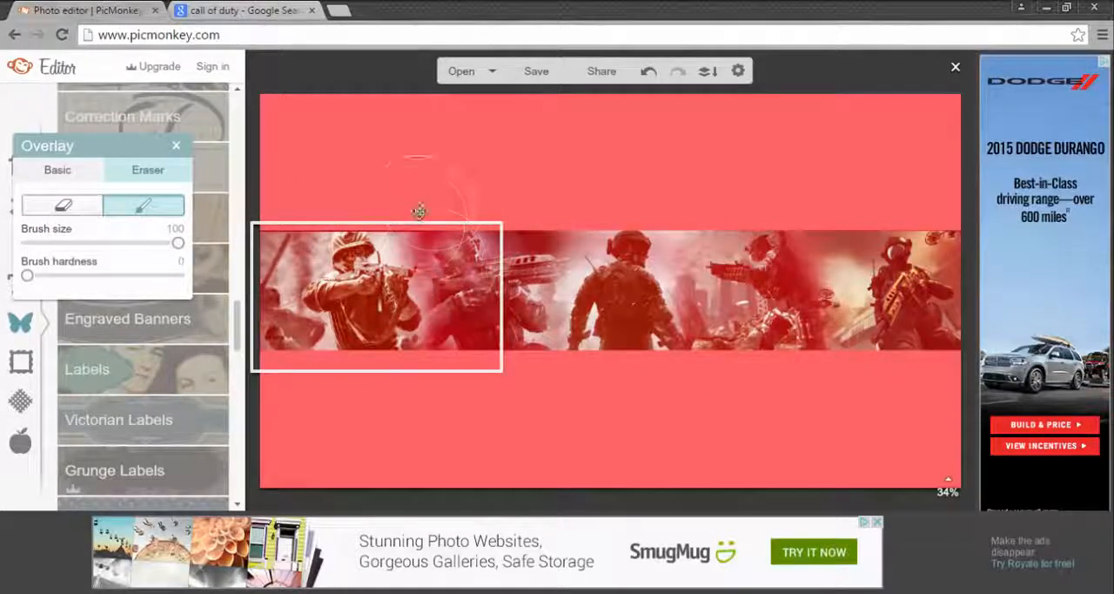
mouse_move(425, 205)
left_mouse_down()
mouse_move(427, 179)
mouse_move(431, 188)
left_mouse_up()
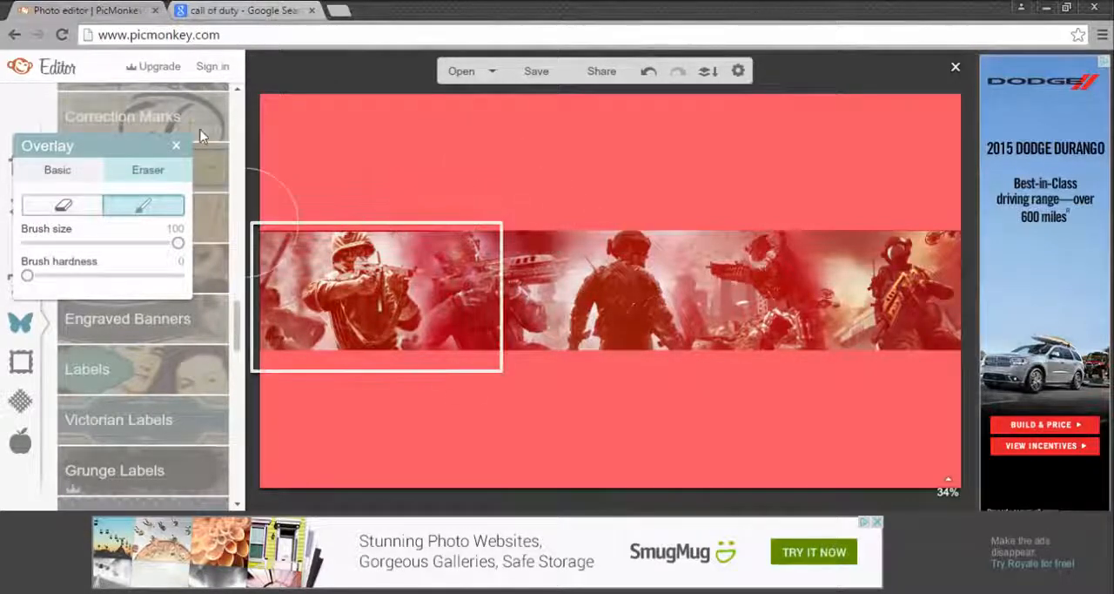
left_click(176, 145)
Step: Restore more of the leftmost soldier overlay along its upper edge toward the second soldier
left_click(466, 272)
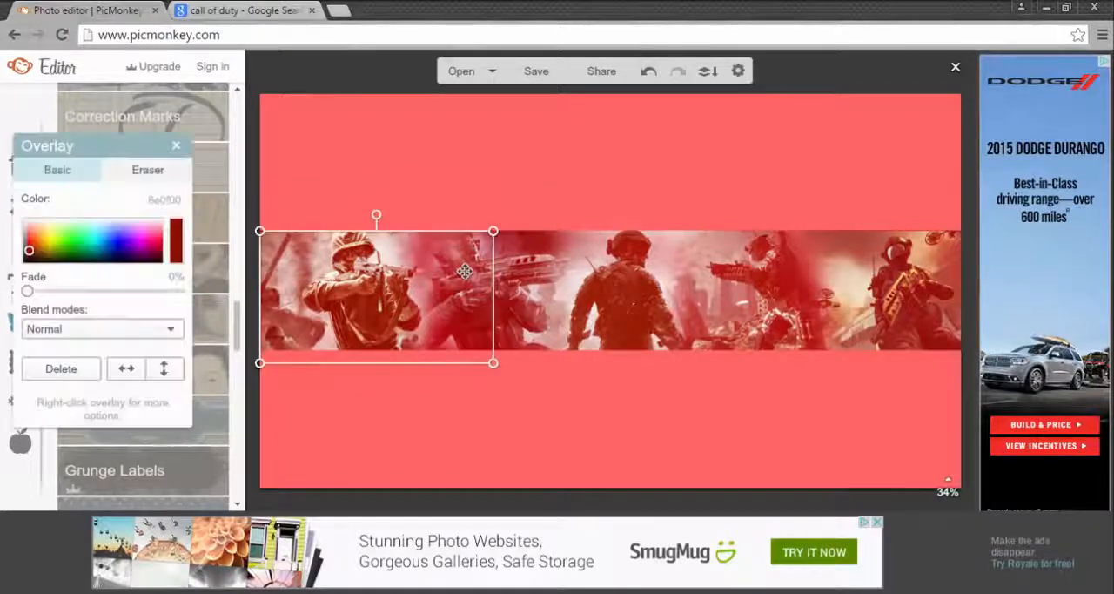
left_click(149, 172)
left_click(117, 206)
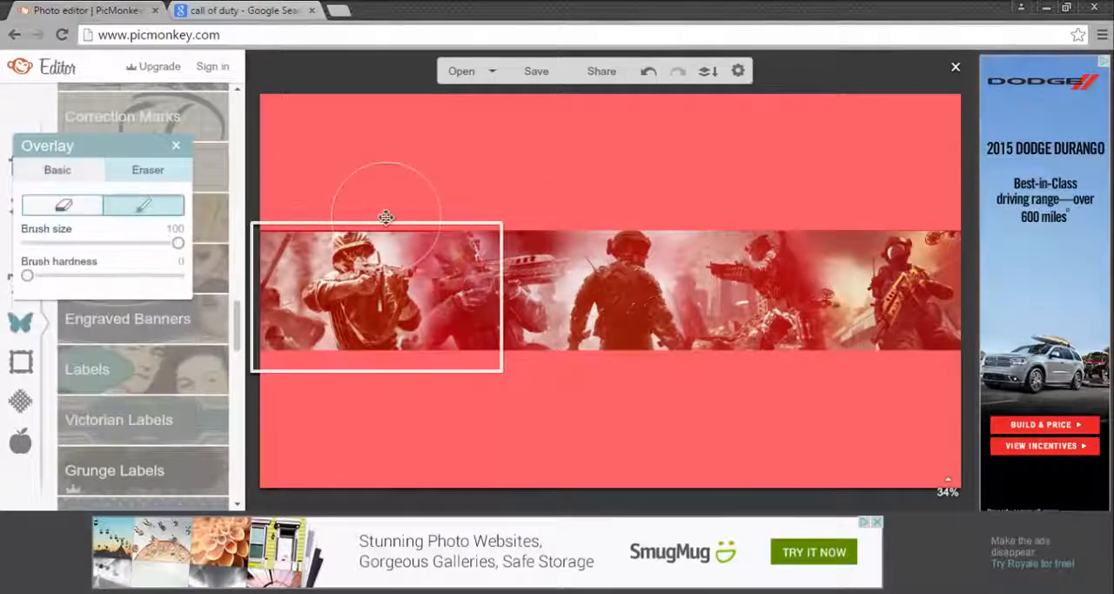
left_click(501, 212)
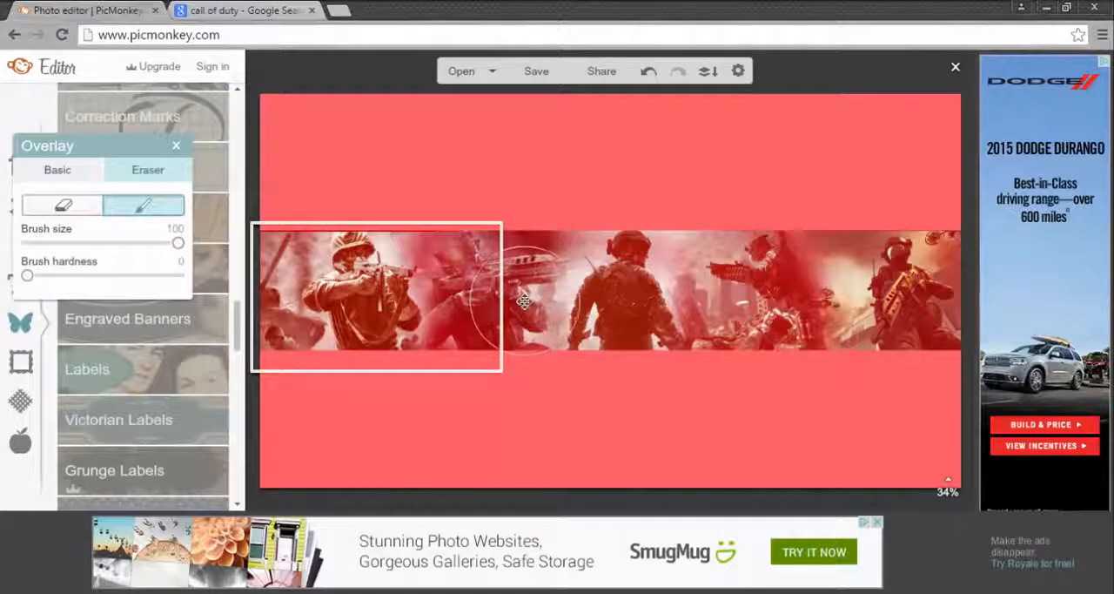
left_click(176, 149)
Step: Paint back the upper edge of the second soldier overlay with the restore brush at size 100
left_click(529, 294)
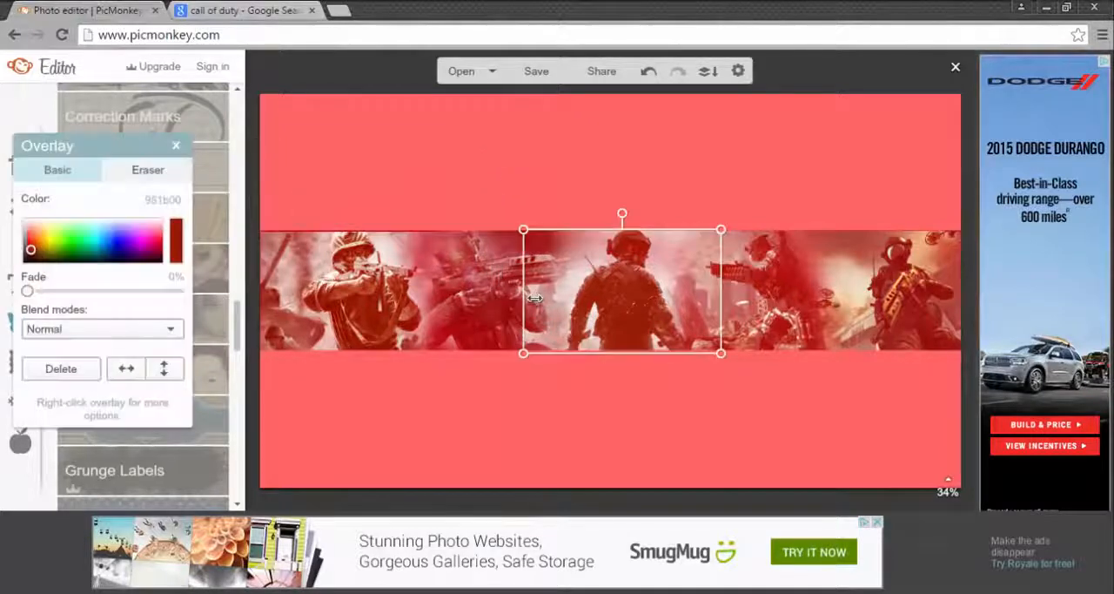
left_click(508, 291)
left_click(148, 170)
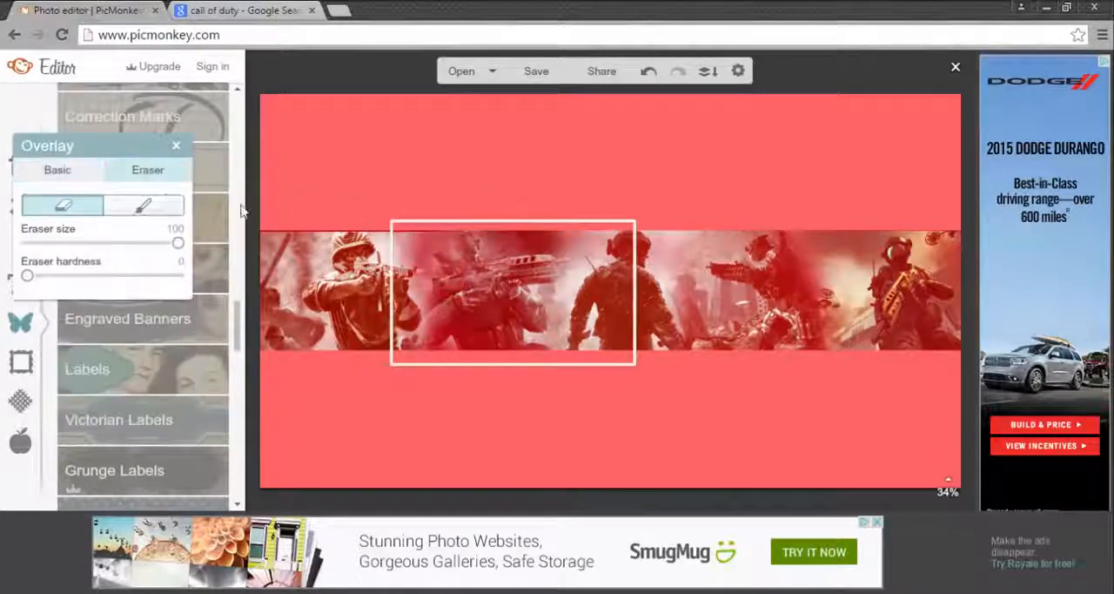
left_click(144, 206)
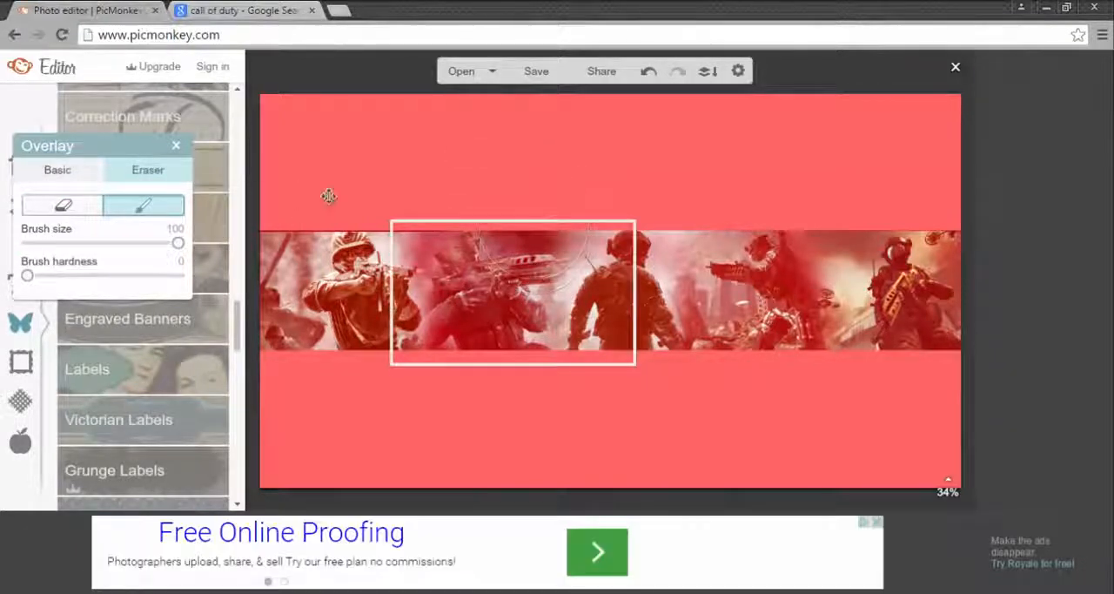
left_click(176, 147)
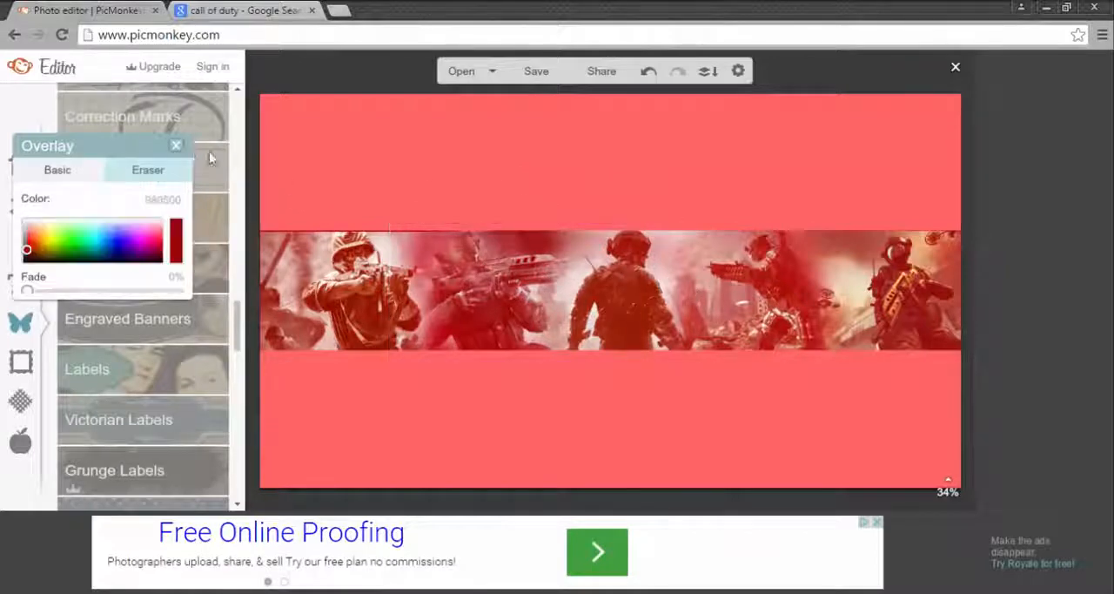
Step: Paint back the upper-left edge of the middle soldier overlay with the restore brush at size 100
left_click(644, 280)
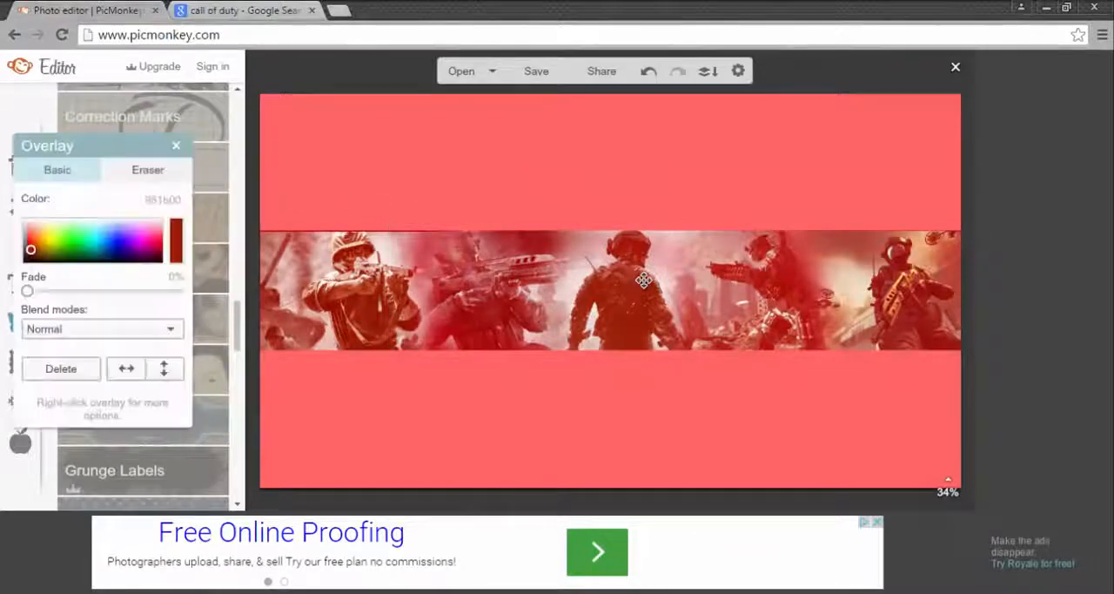
left_click(150, 169)
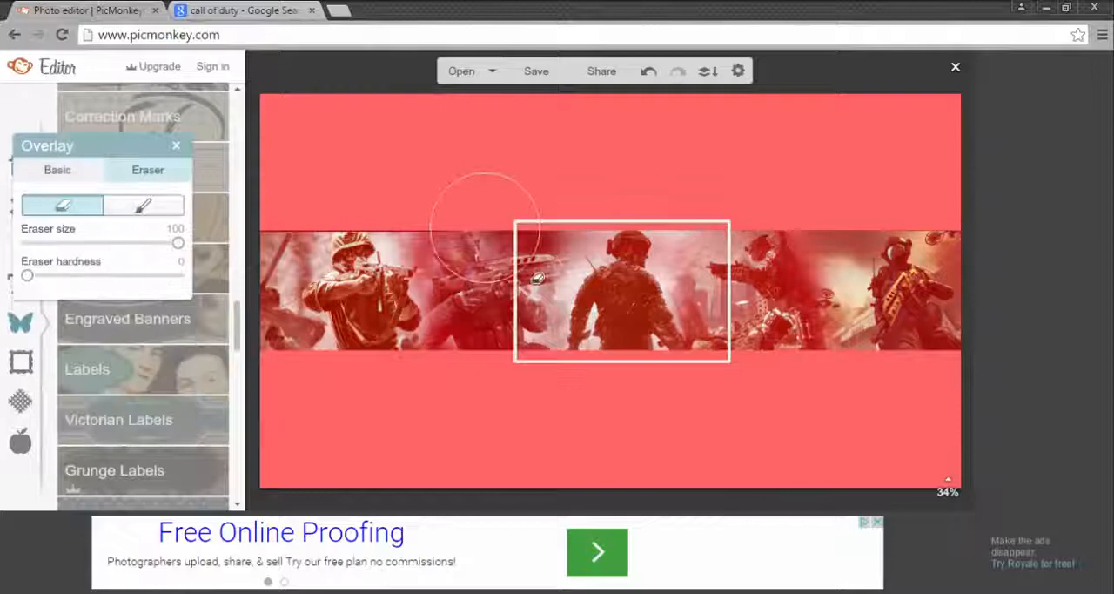
left_click(144, 204)
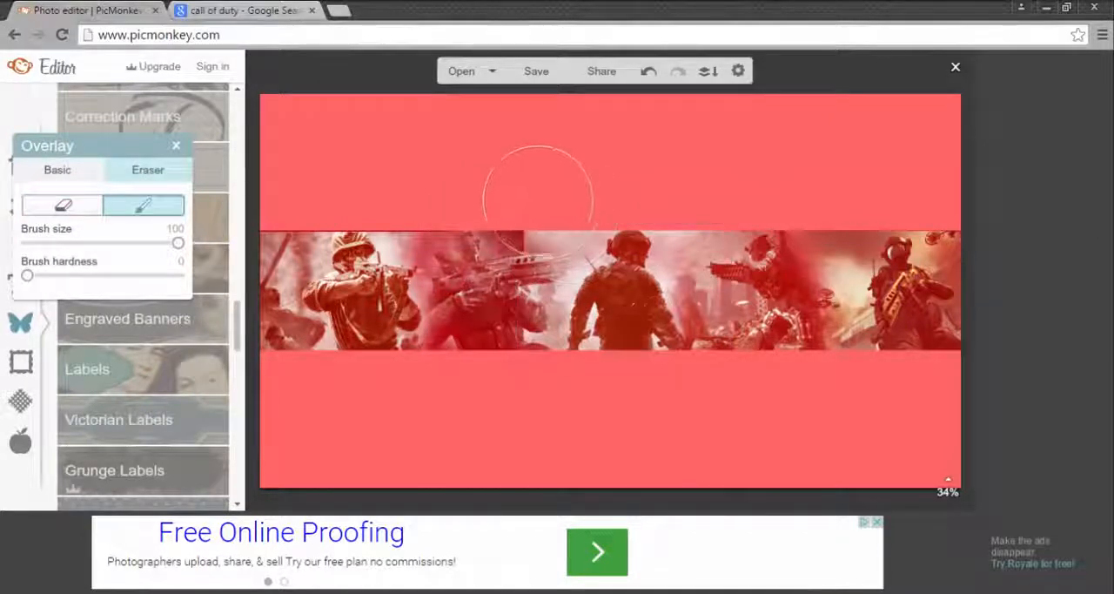
left_click_drag(538, 200, 552, 215)
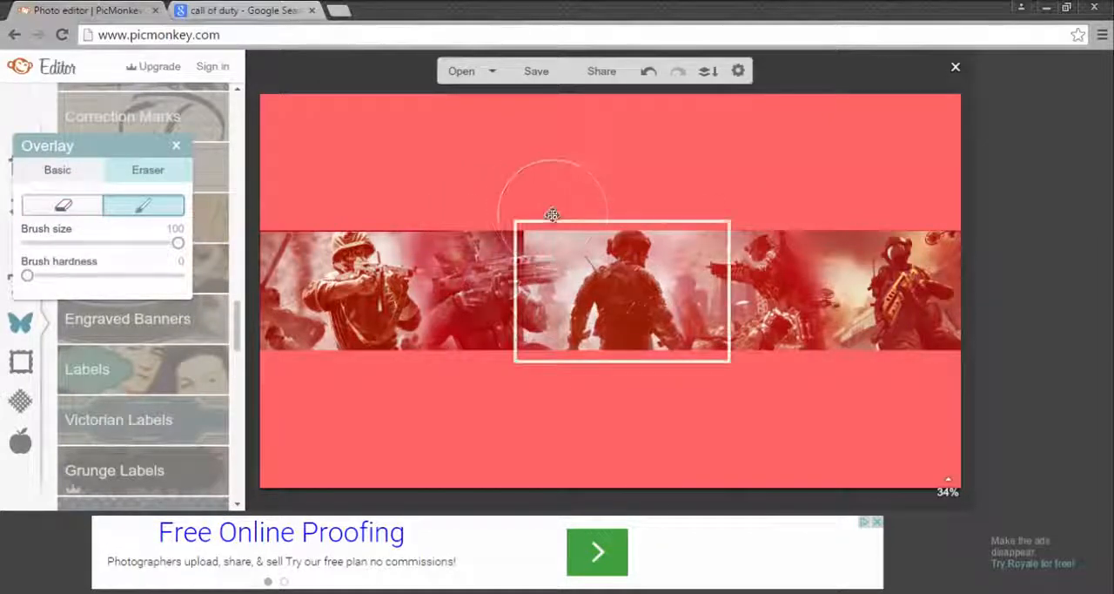
left_click(155, 174)
left_click(130, 207)
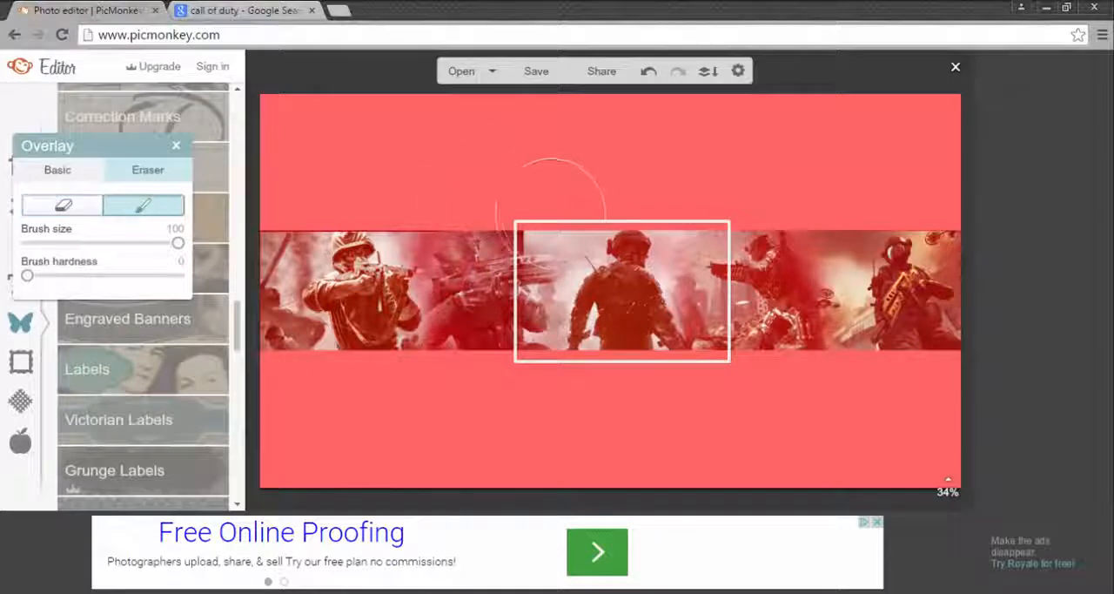
mouse_move(550, 214)
left_mouse_down()
mouse_move(534, 202)
mouse_move(535, 228)
left_mouse_up()
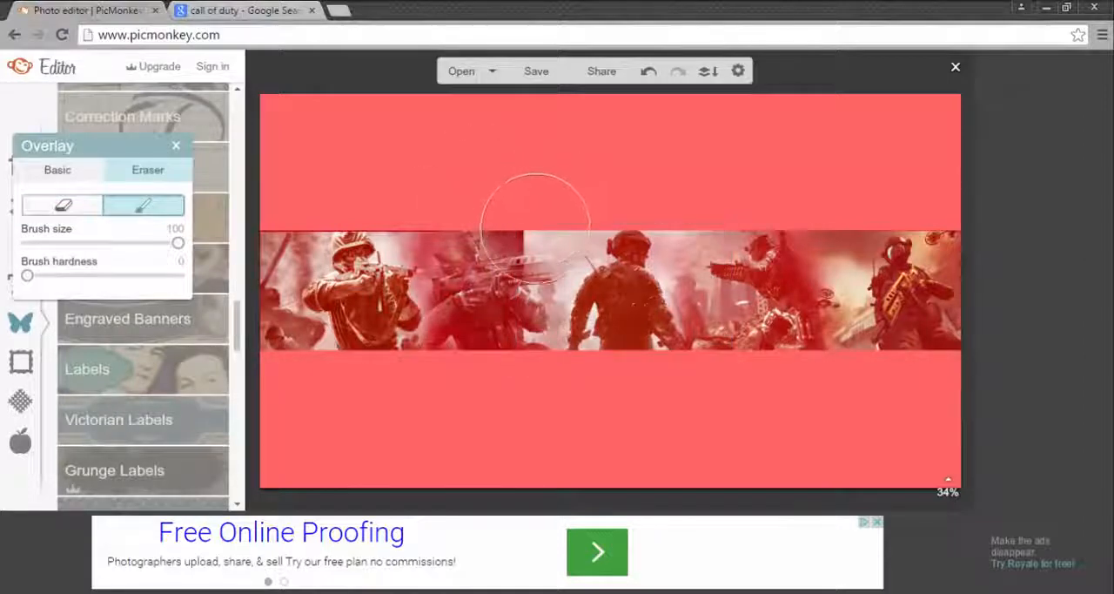
Step: Erase along the middle soldier overlay's left side with the size 100 eraser to blend it into the neighbouring soldier
left_click(69, 209)
left_click_drag(578, 274, 503, 320)
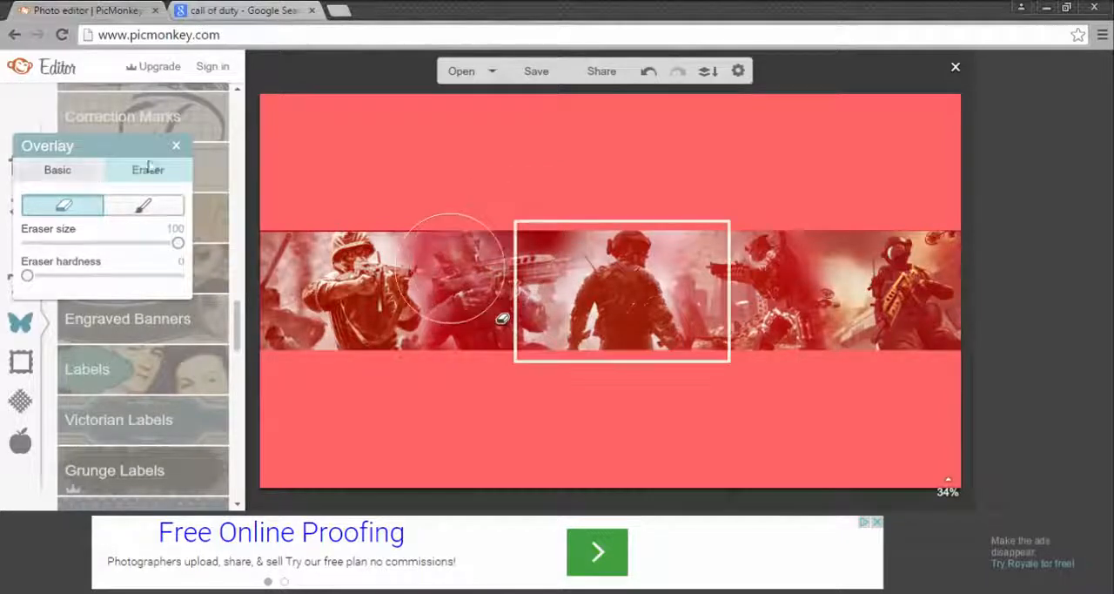
left_click(176, 148)
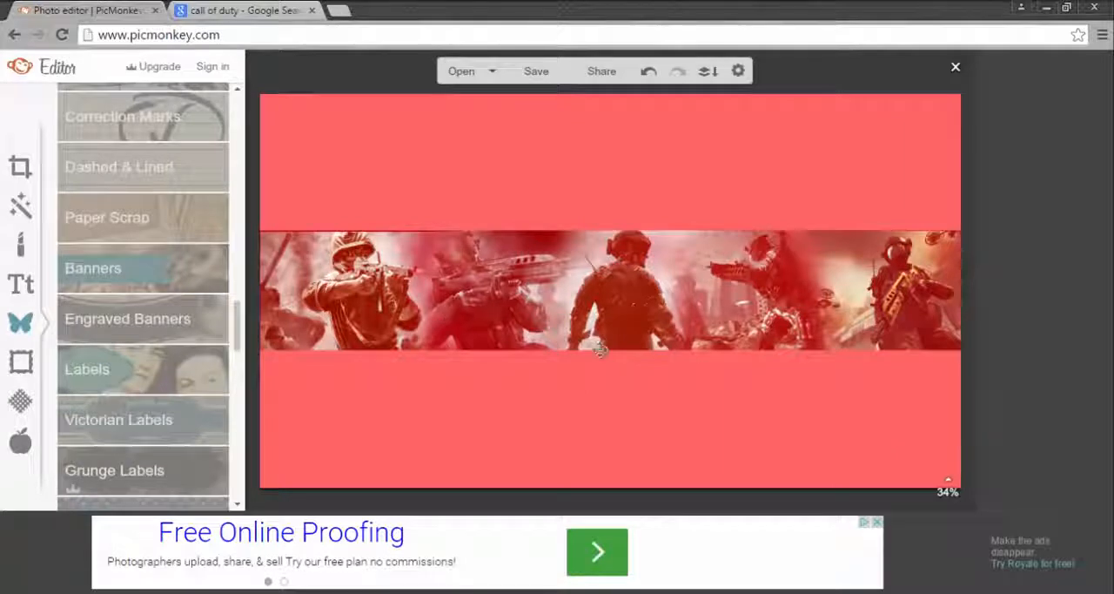
Step: Recolor the rectangles below and above the soldier band to bright red
left_click(567, 443)
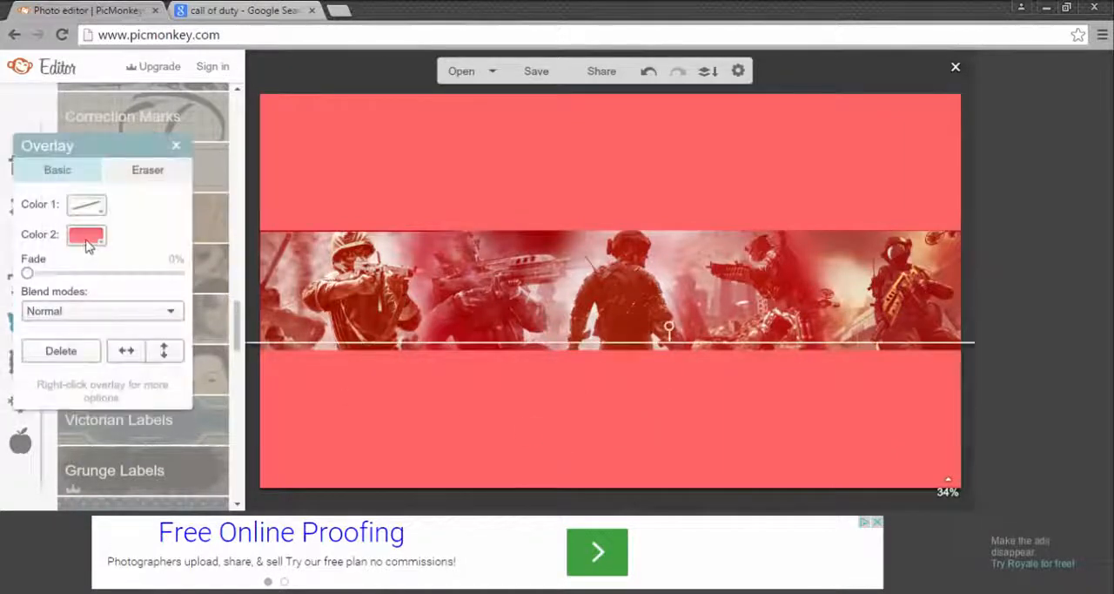
left_click(87, 240)
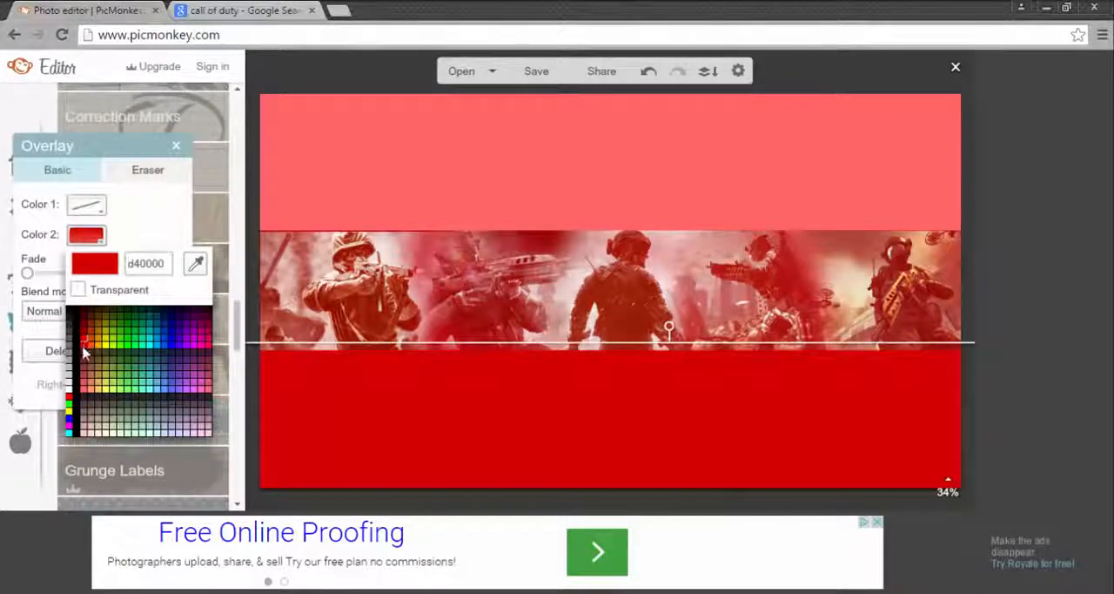
left_click(84, 350)
left_click(176, 145)
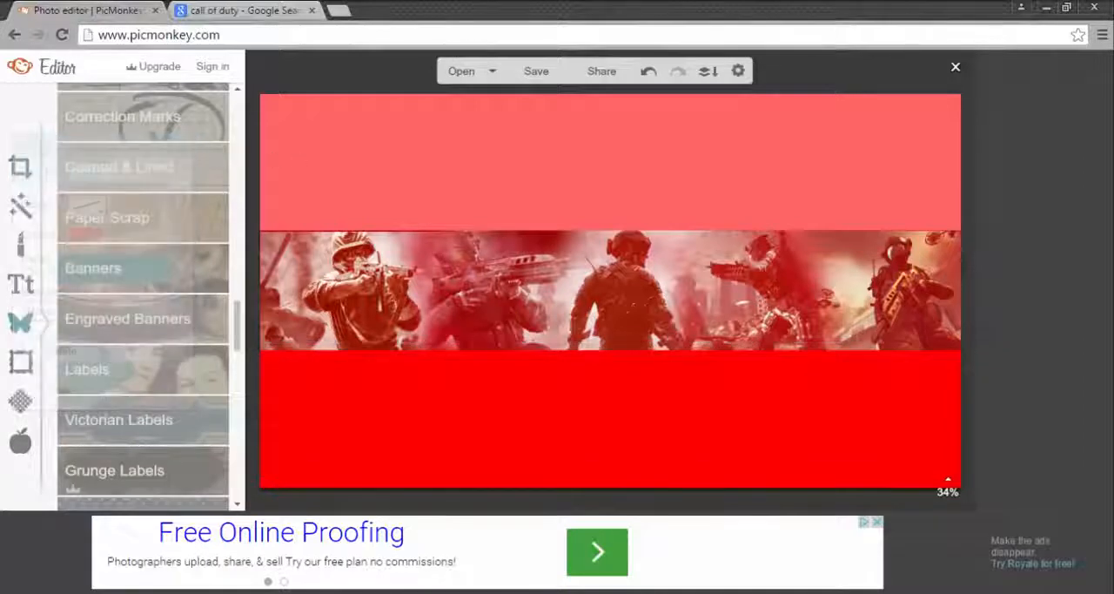
left_click(353, 162)
left_click(88, 238)
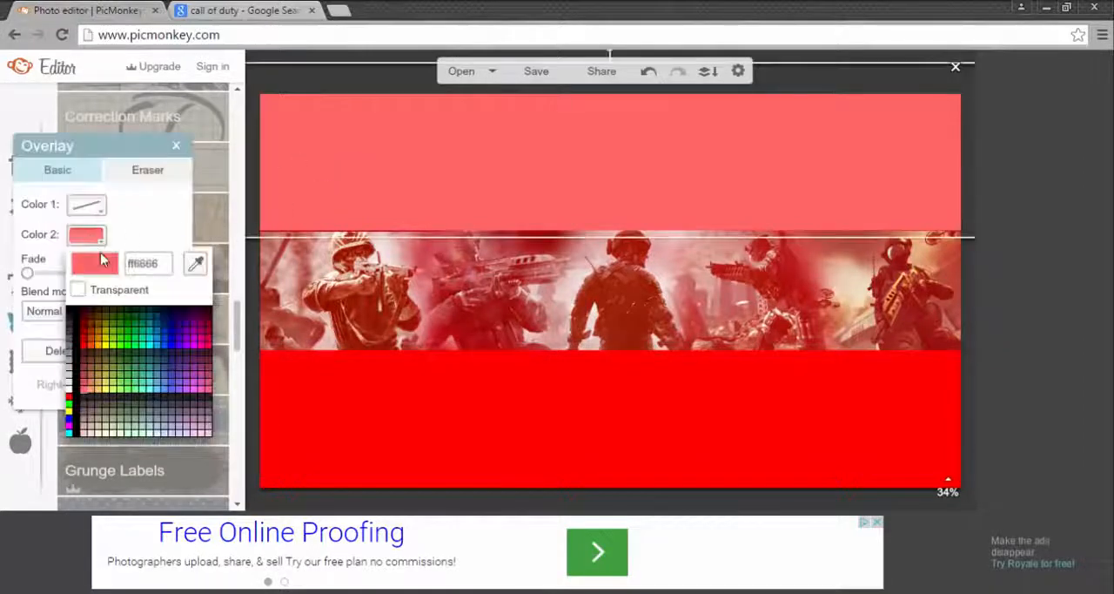
left_click(84, 350)
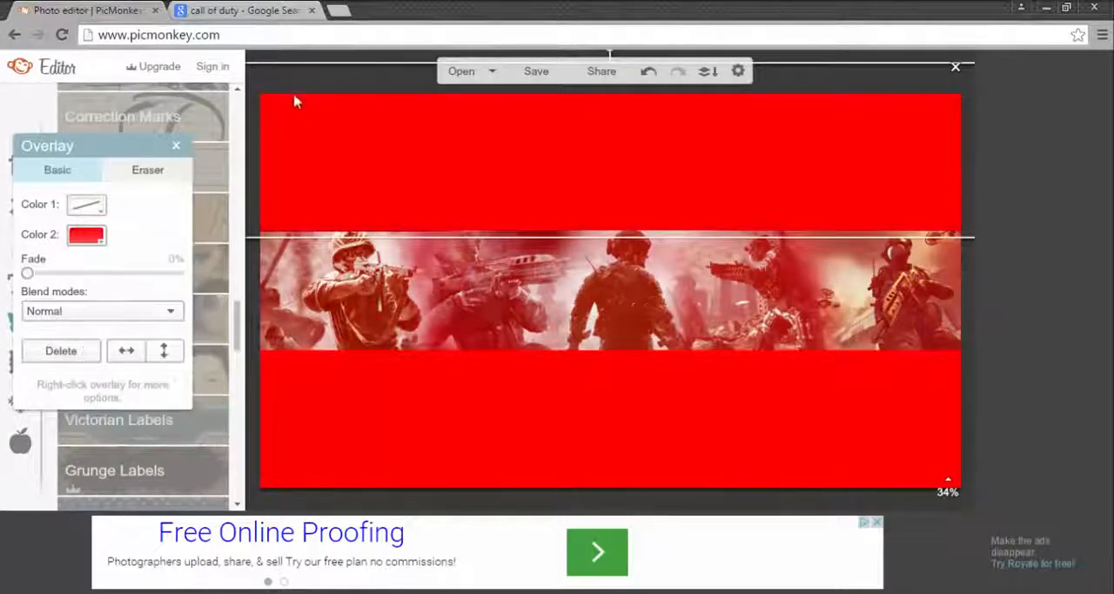
left_click(176, 146)
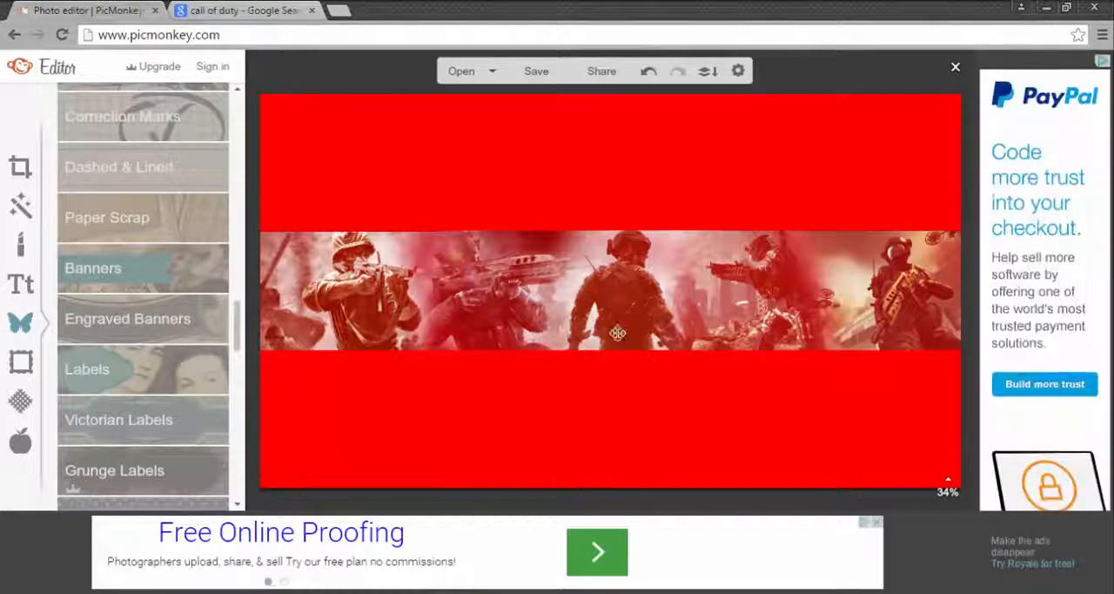
Step: Load the All-Logos page of flamingtext.com in the tab holding the Call of Duty image search, and close the pop-up ad tab
left_click(233, 9)
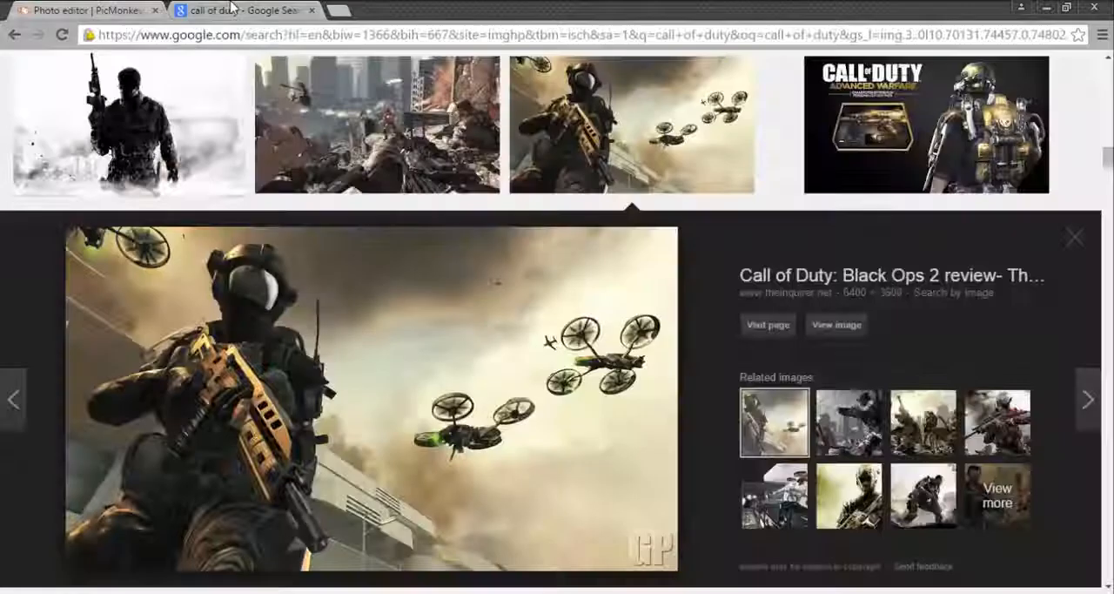
left_click(277, 34)
key("BackSpace")
type("flaming")
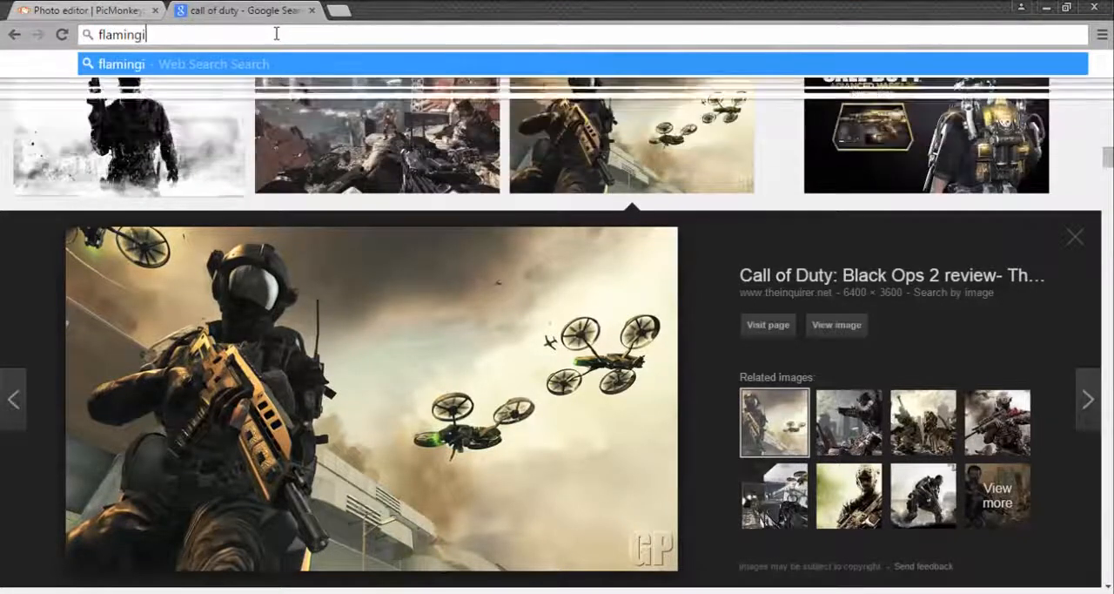
type("text.com")
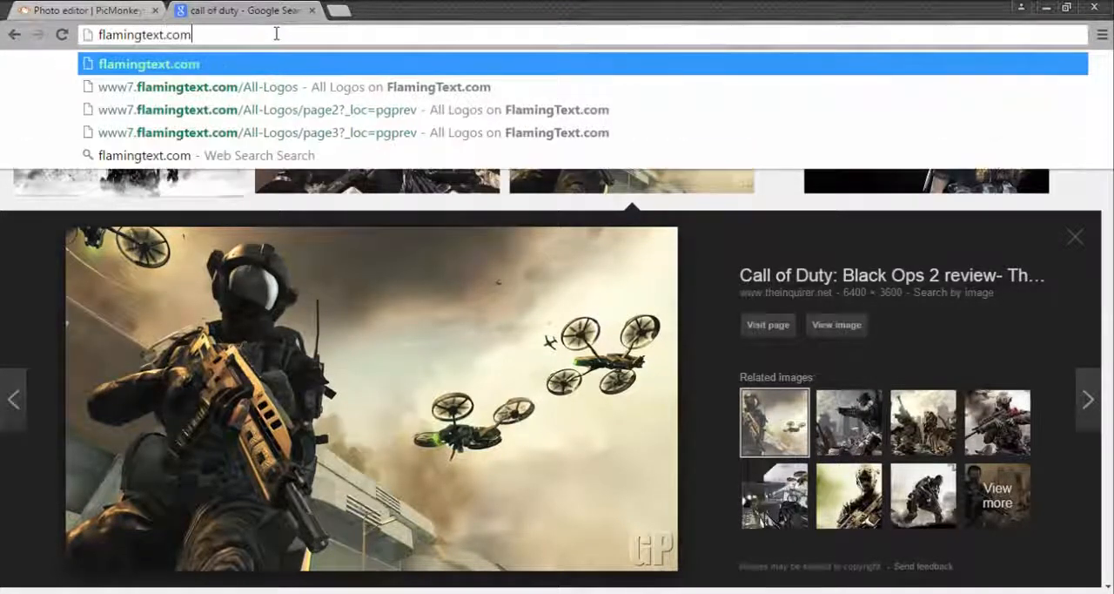
key("Down")
left_click(265, 94)
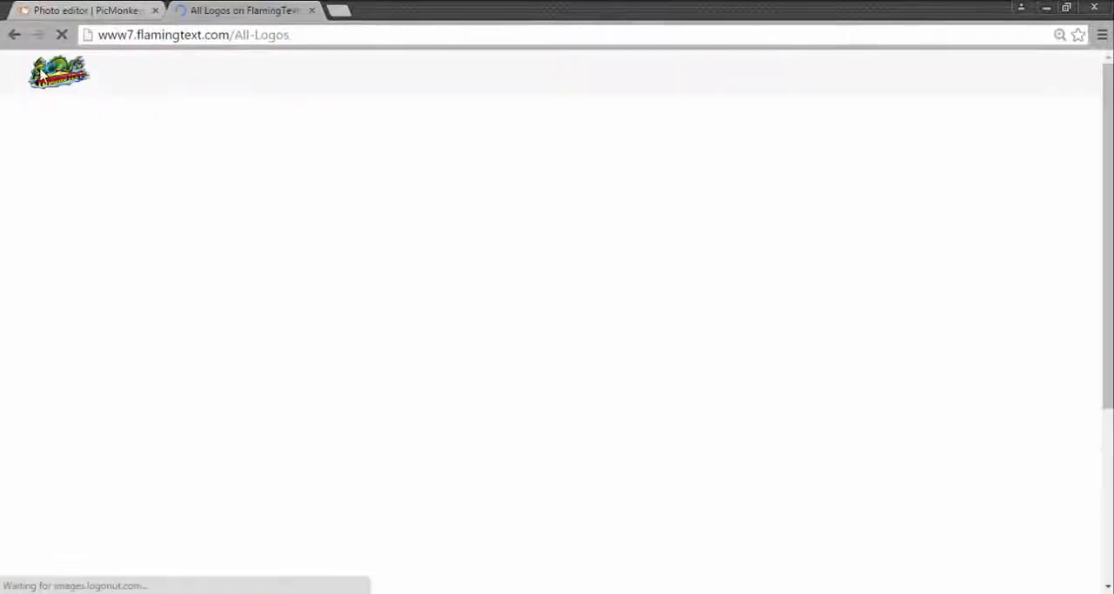
left_click_drag(296, 34, 79, 52)
left_click(12, 194)
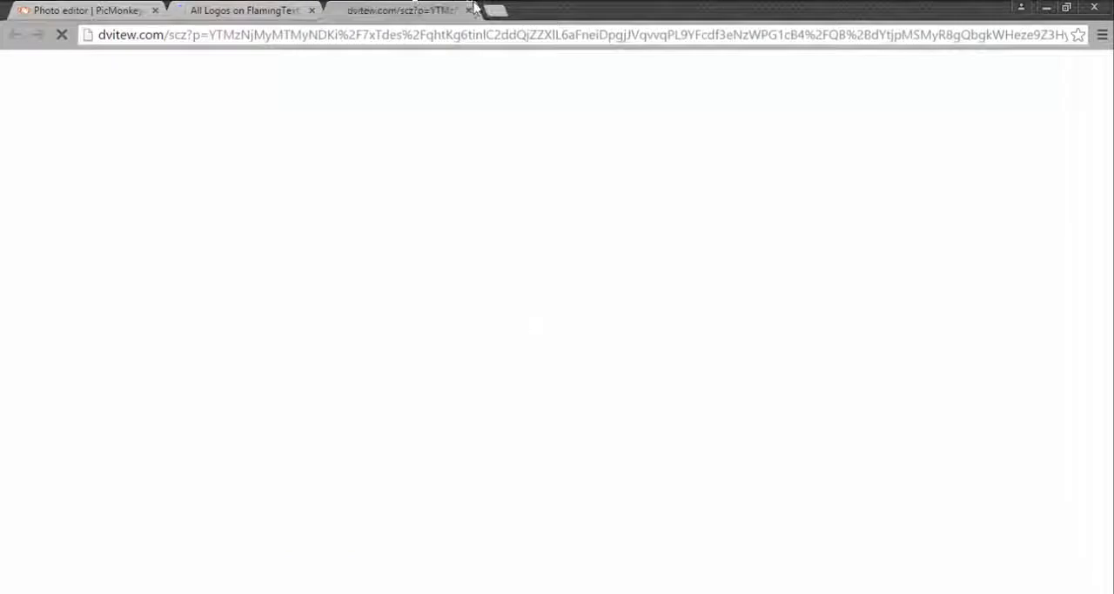
left_click(469, 10)
Step: Choose the Marbles logo design from page 2 of the logo gallery
scroll(522, 261, "down", 7)
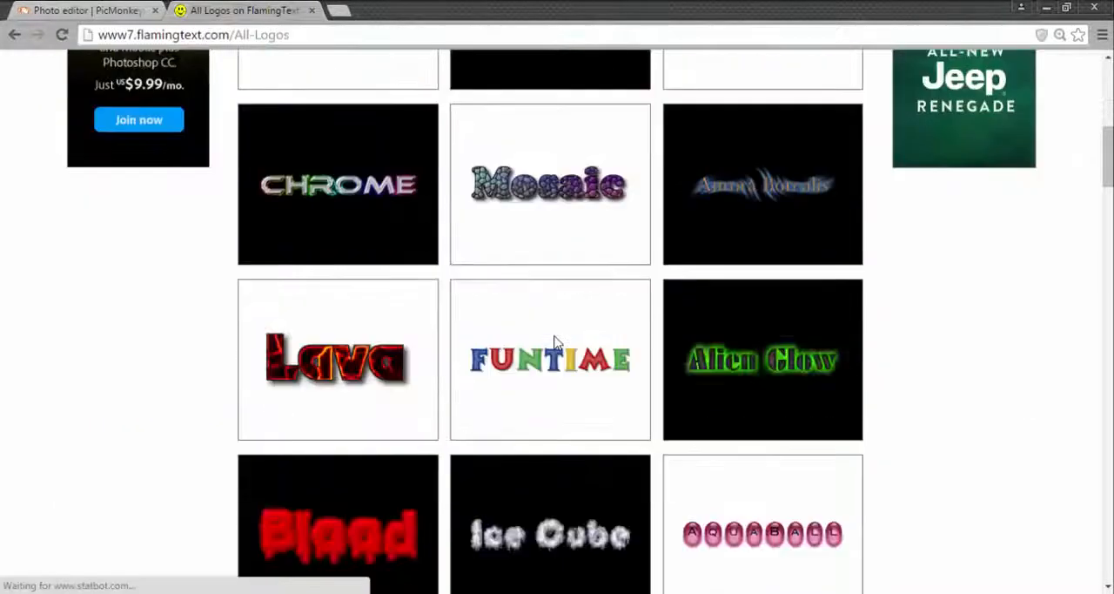
scroll(546, 327, "down", 6)
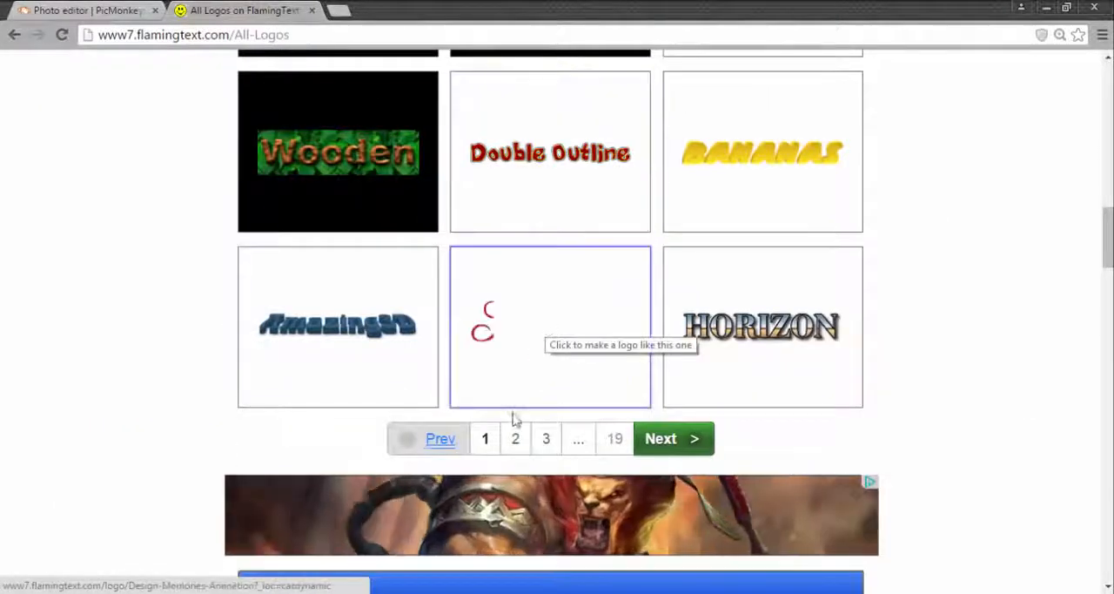
scroll(460, 328, "up", 10)
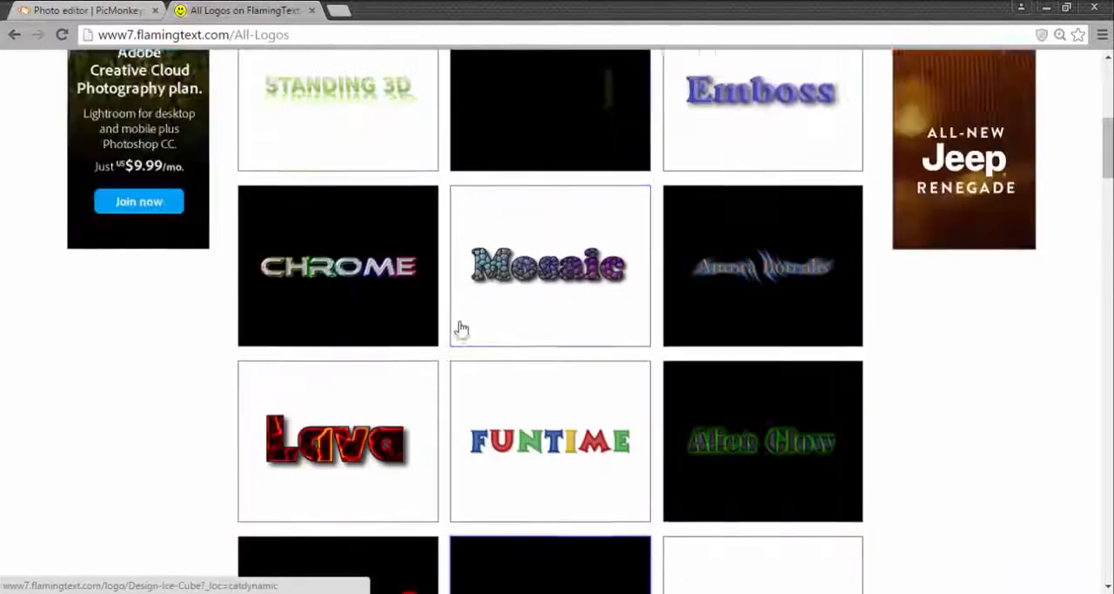
scroll(422, 136, "up", 3)
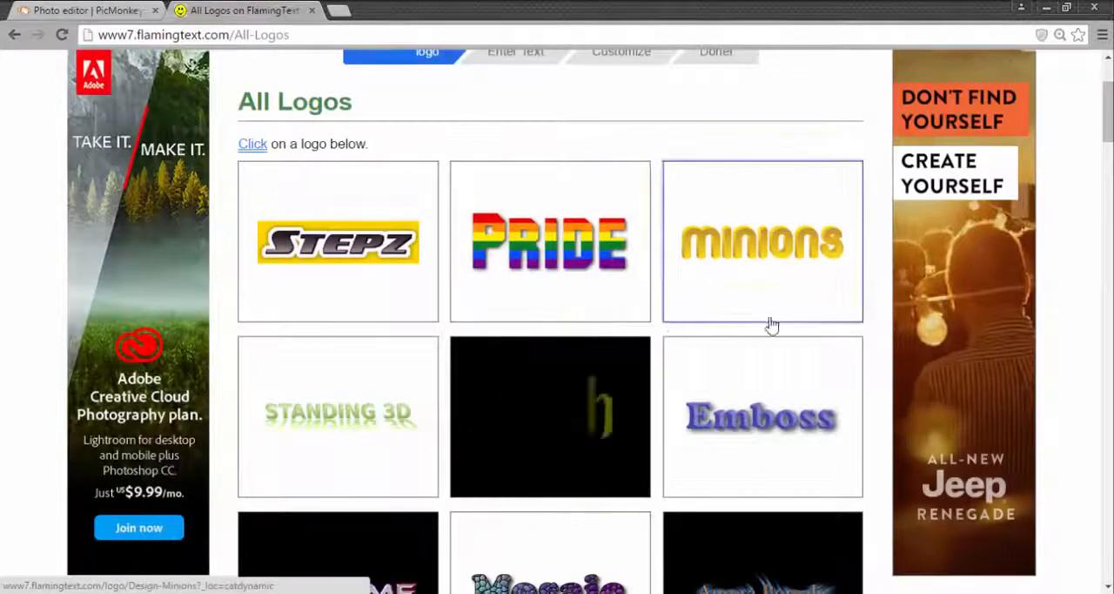
scroll(662, 340, "down", 15)
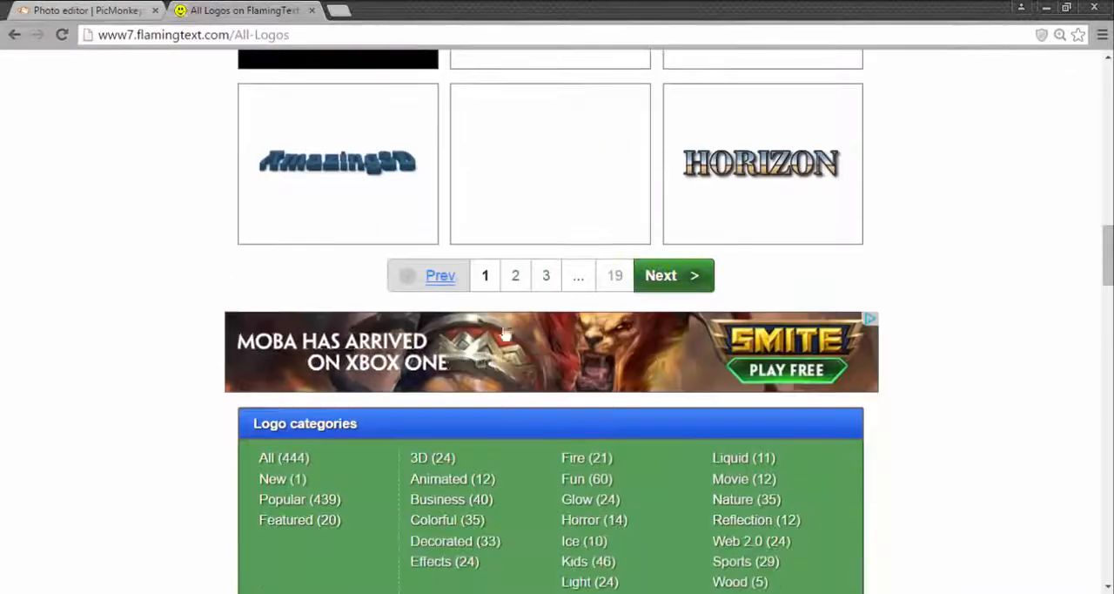
left_click(518, 277)
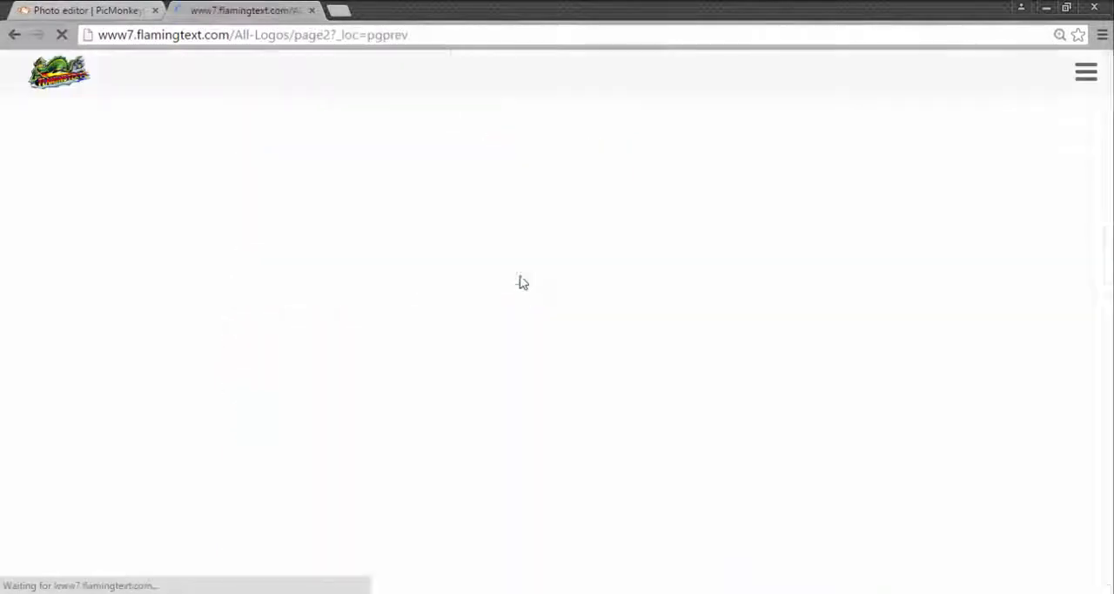
scroll(685, 264, "down", 16)
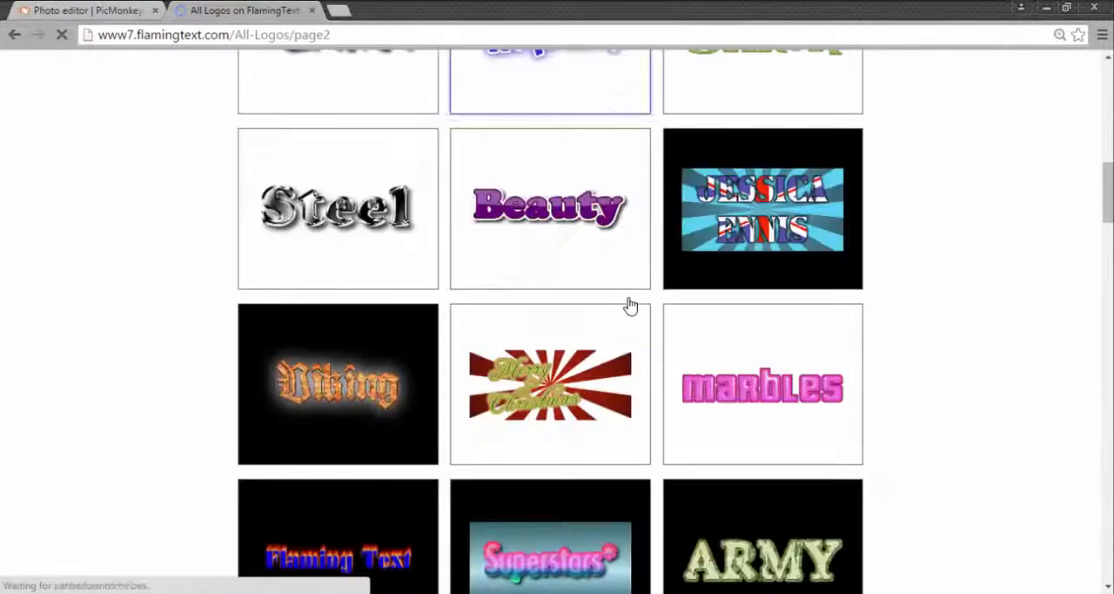
scroll(602, 324, "up", 2)
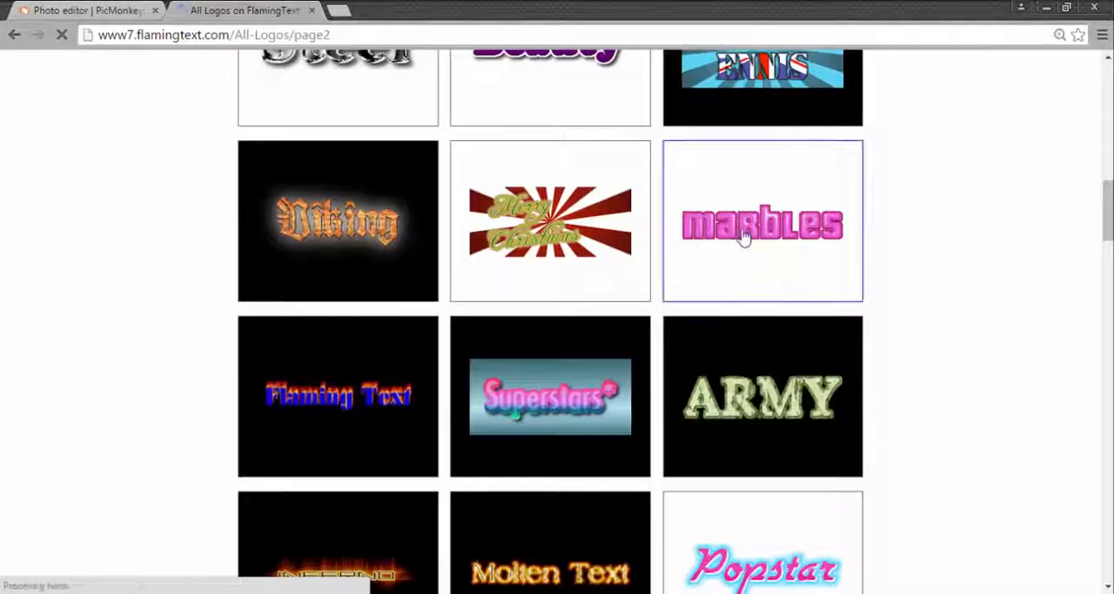
left_click(747, 229)
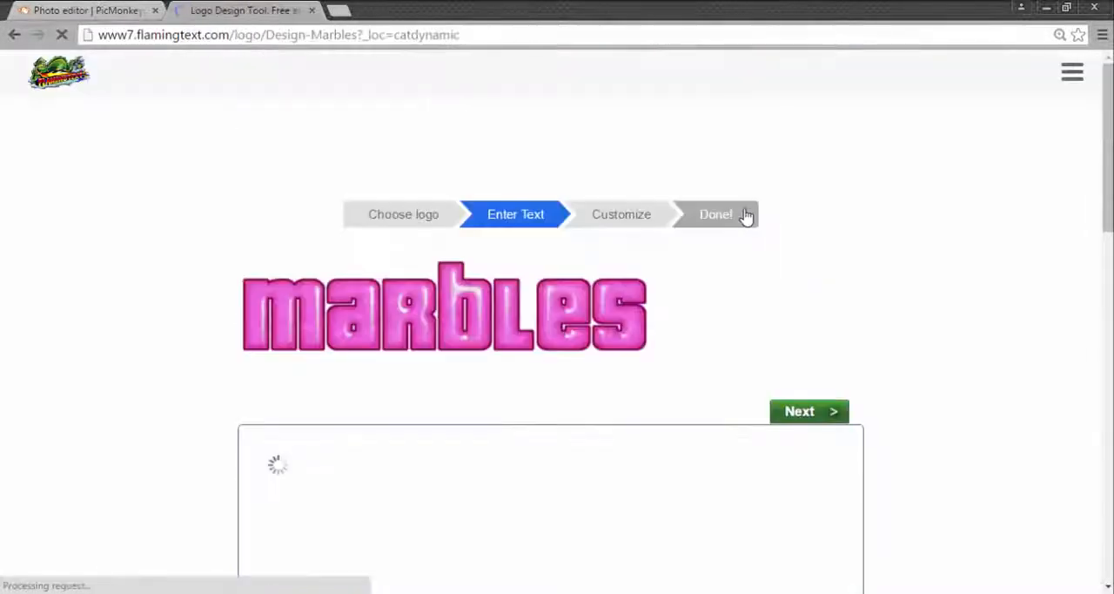
Step: Replace the logo text with "Remiix Grizzly"
scroll(470, 499, "down", 2)
left_click(490, 297)
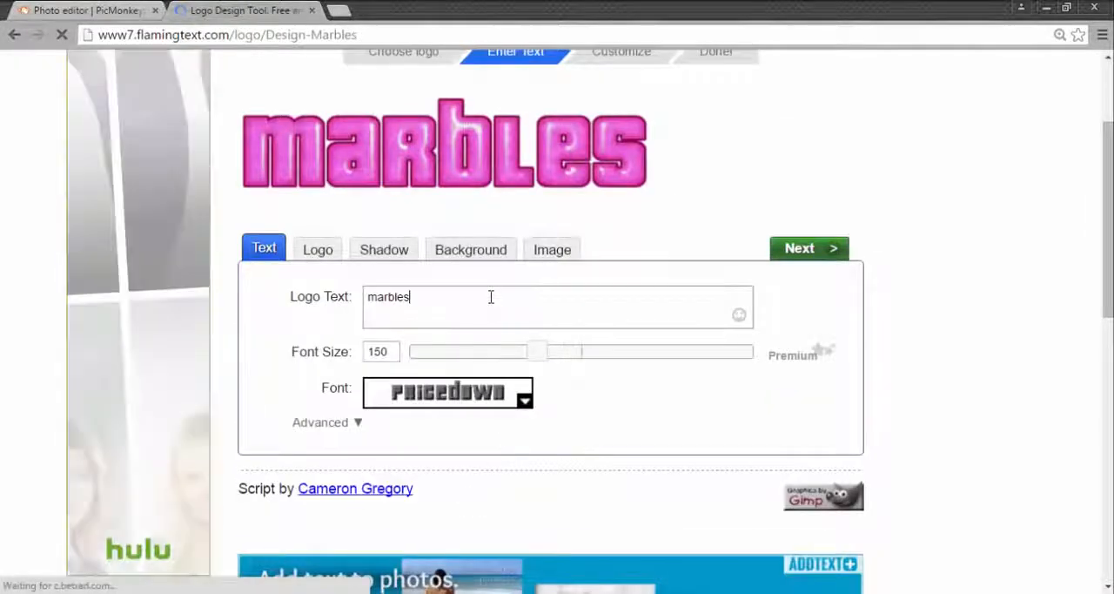
key("BackSpace")
key("BackSpace")
key("BackSpace")
key("BackSpace")
key("BackSpace")
key("BackSpace")
key("BackSpace")
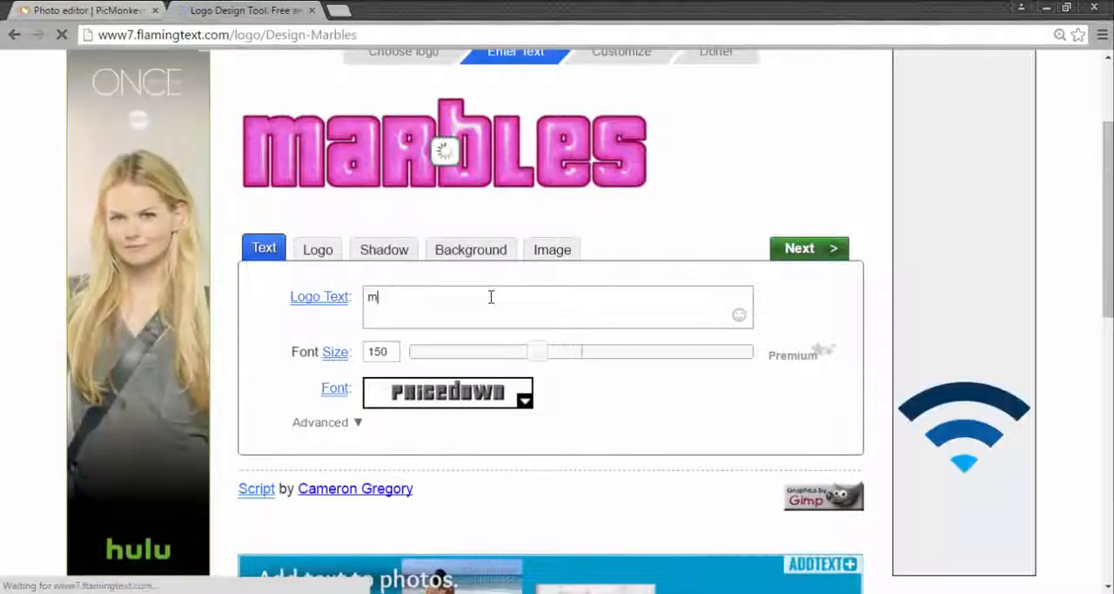
type("Remiix")
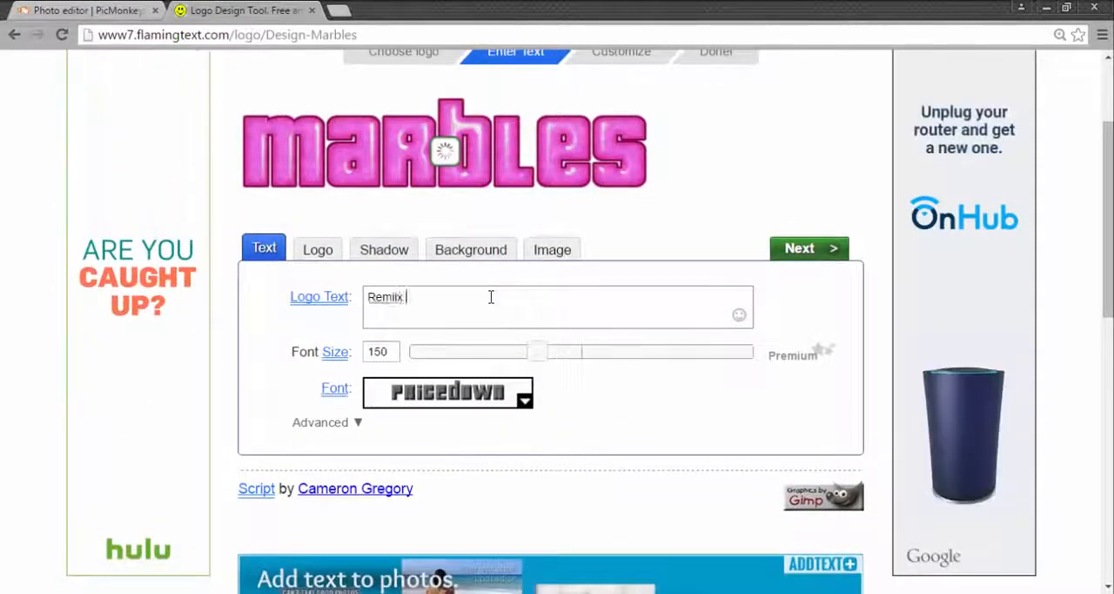
type(" Griz")
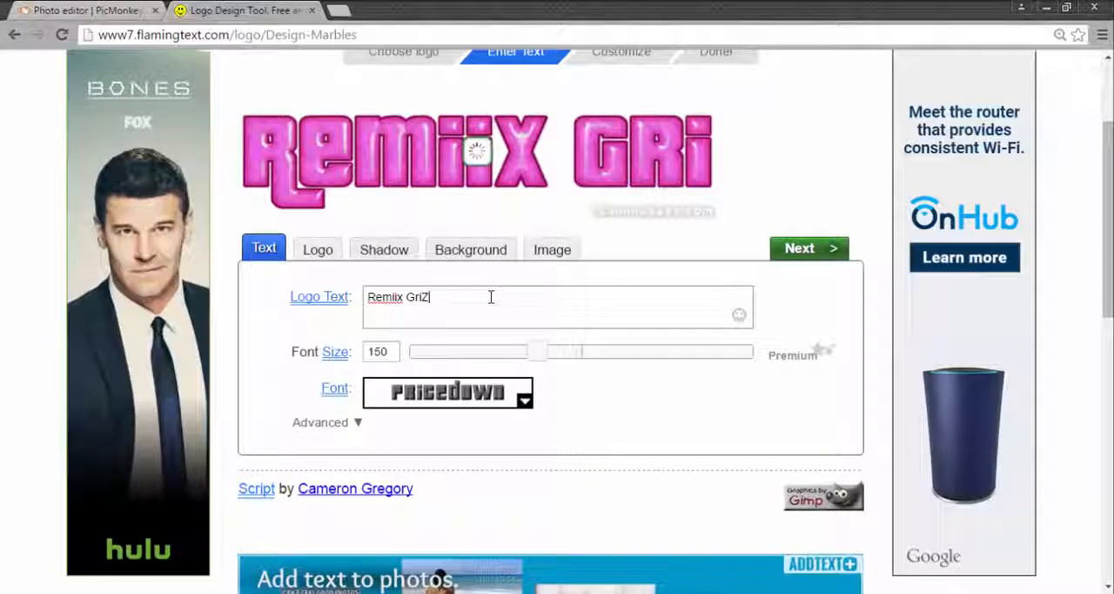
type("zly")
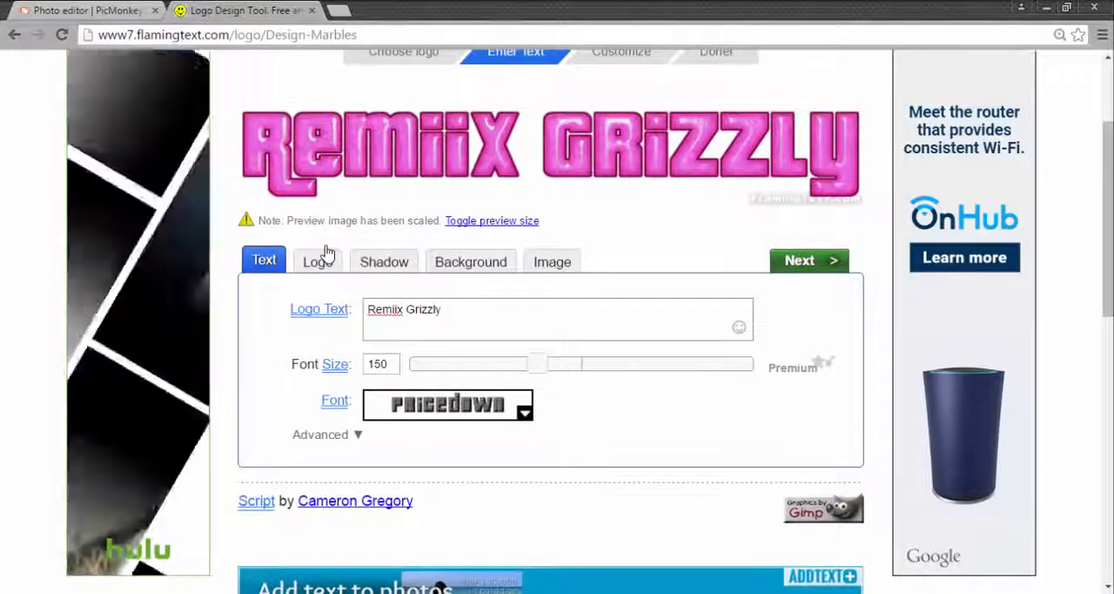
Step: Set the logo's text color to red
left_click(324, 261)
left_click(440, 324)
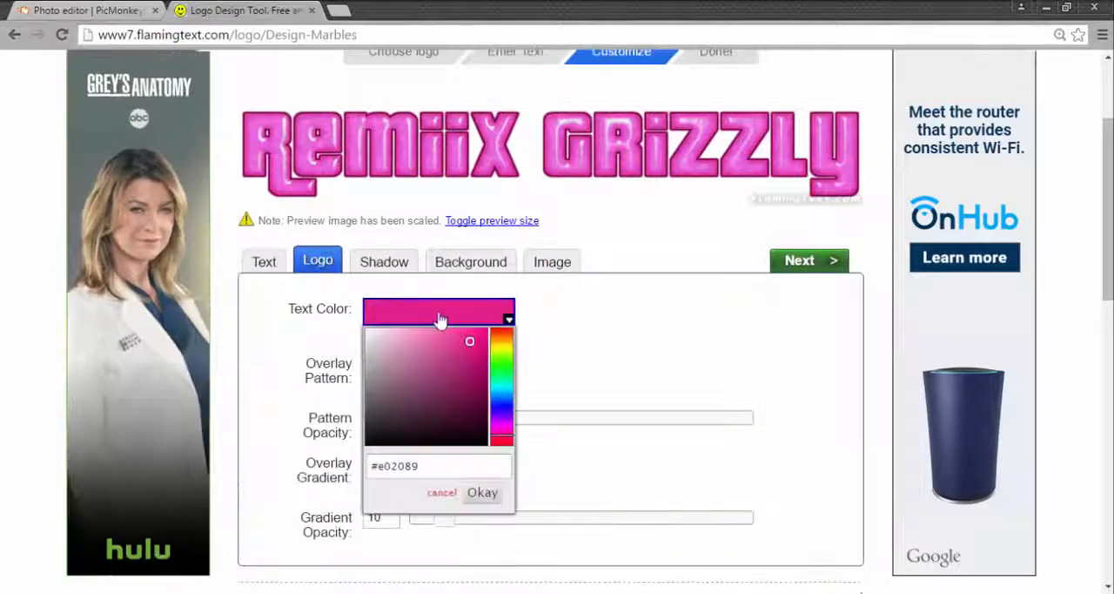
left_click_drag(502, 397, 510, 314)
left_click(572, 341)
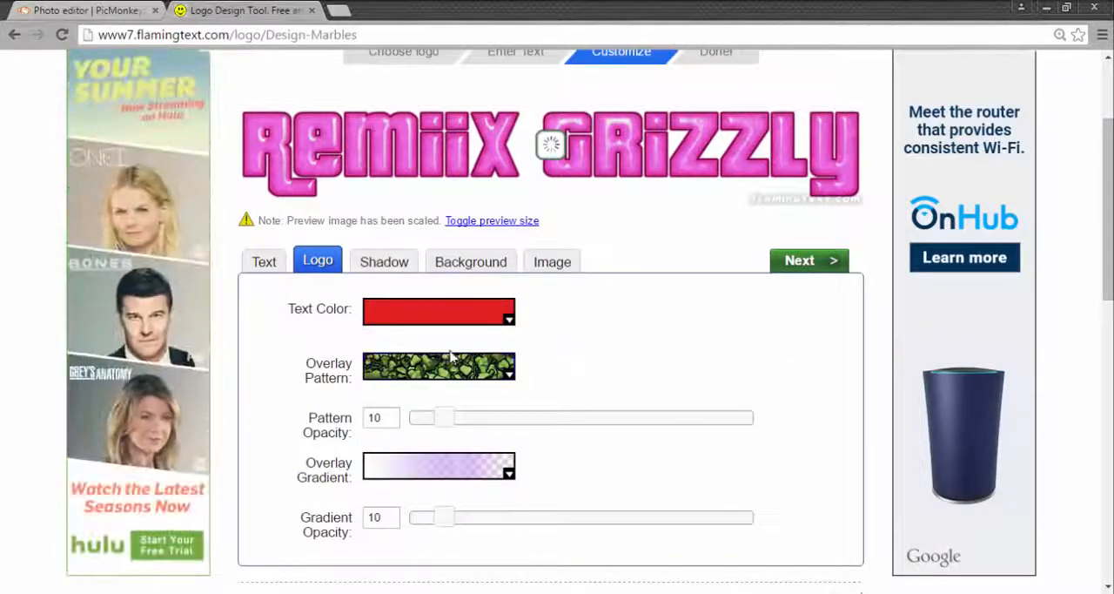
Step: Change the logo's overlay pattern to the brown stone-block texture and set its glow shadow color to black, dismissing the pop-up ad
left_click(486, 376)
left_click(610, 357)
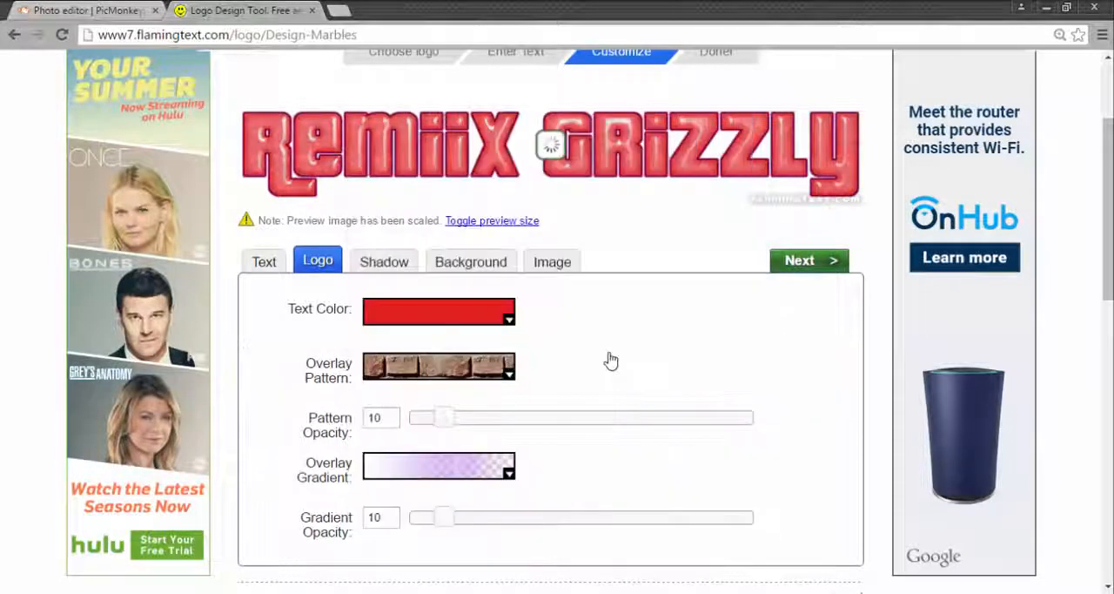
left_click(384, 263)
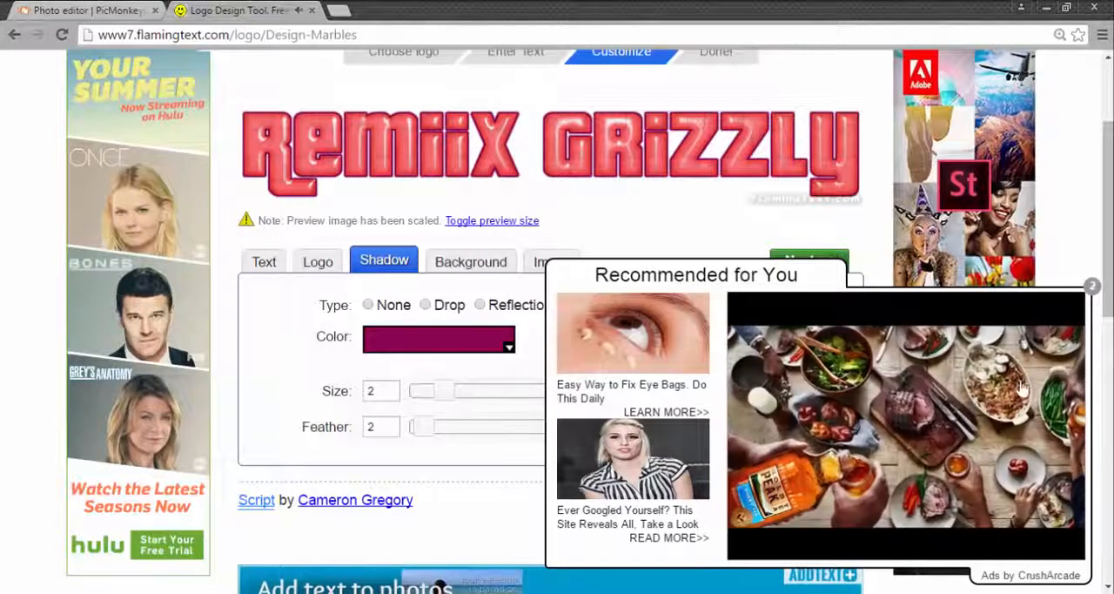
left_click(1092, 287)
left_click(431, 342)
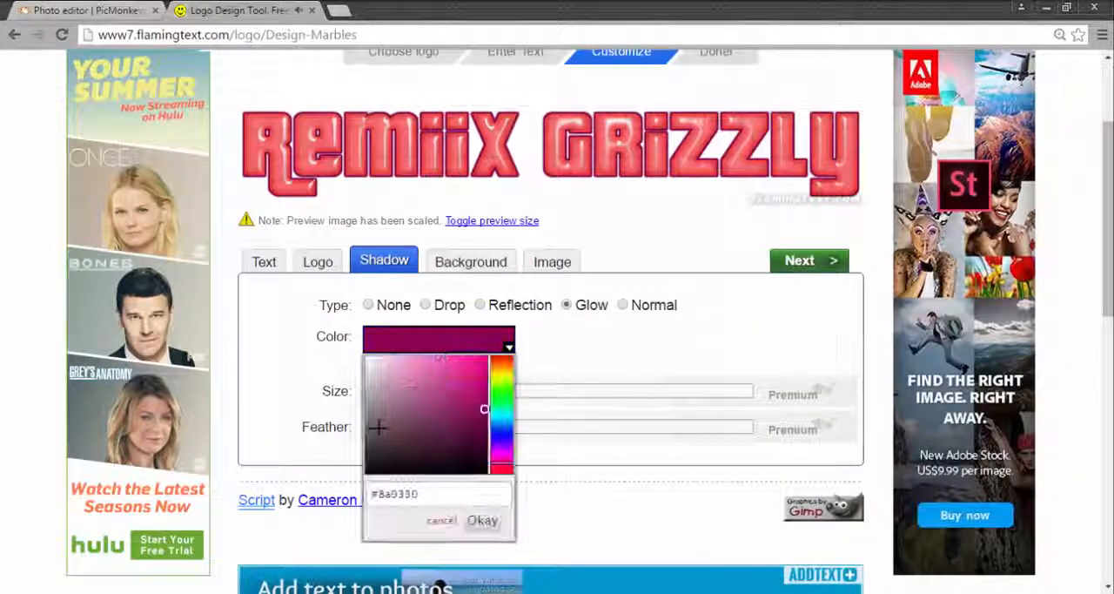
left_click(382, 472)
left_click(482, 521)
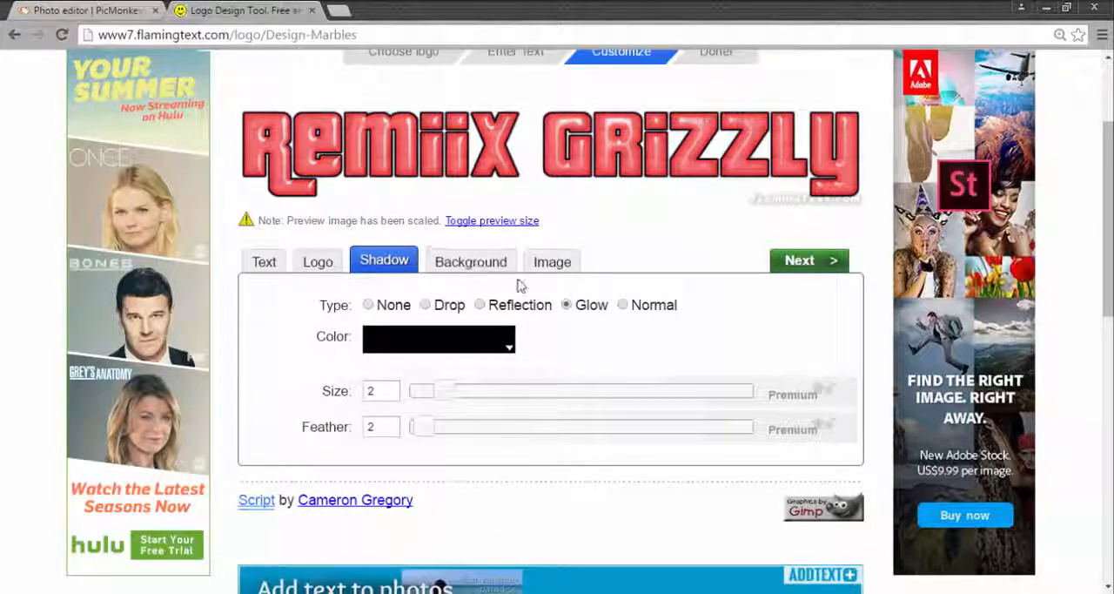
Step: Give the logo a transparent background and download the finished PNG
left_click(470, 262)
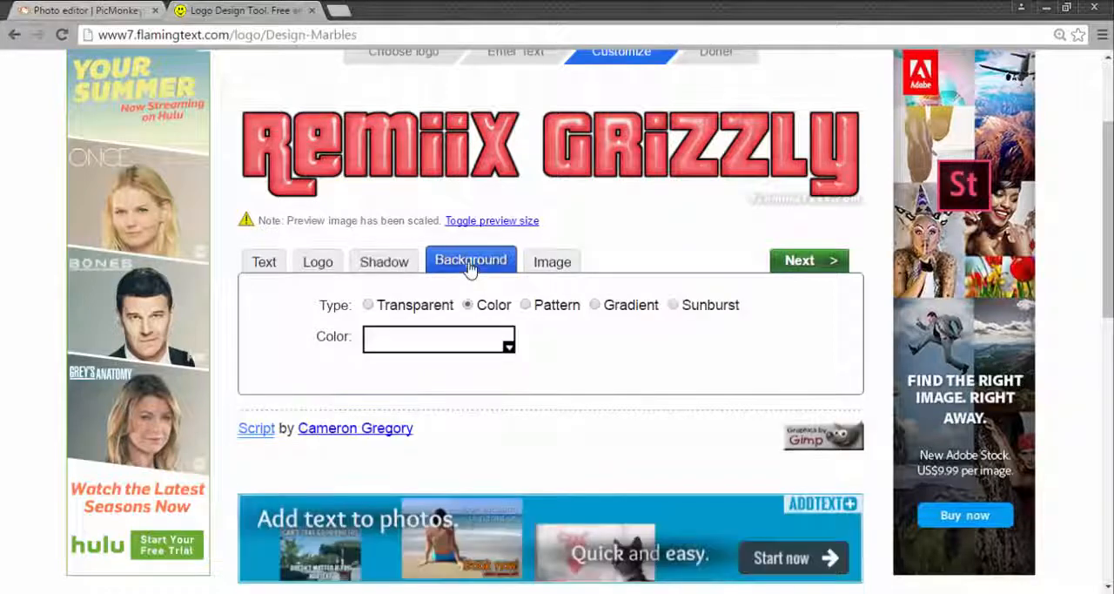
left_click(369, 306)
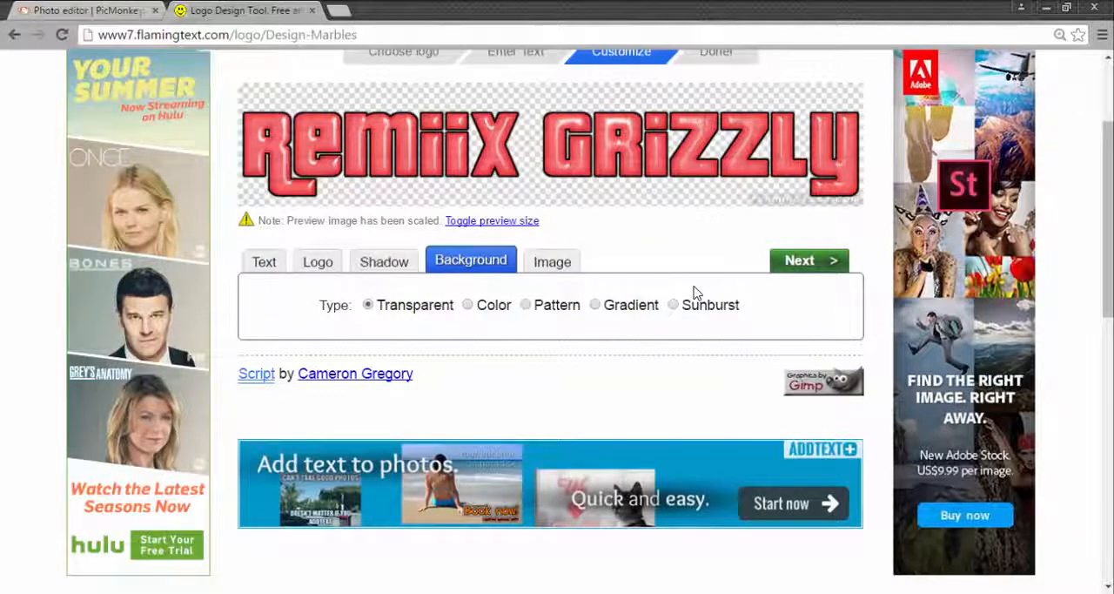
left_click(801, 265)
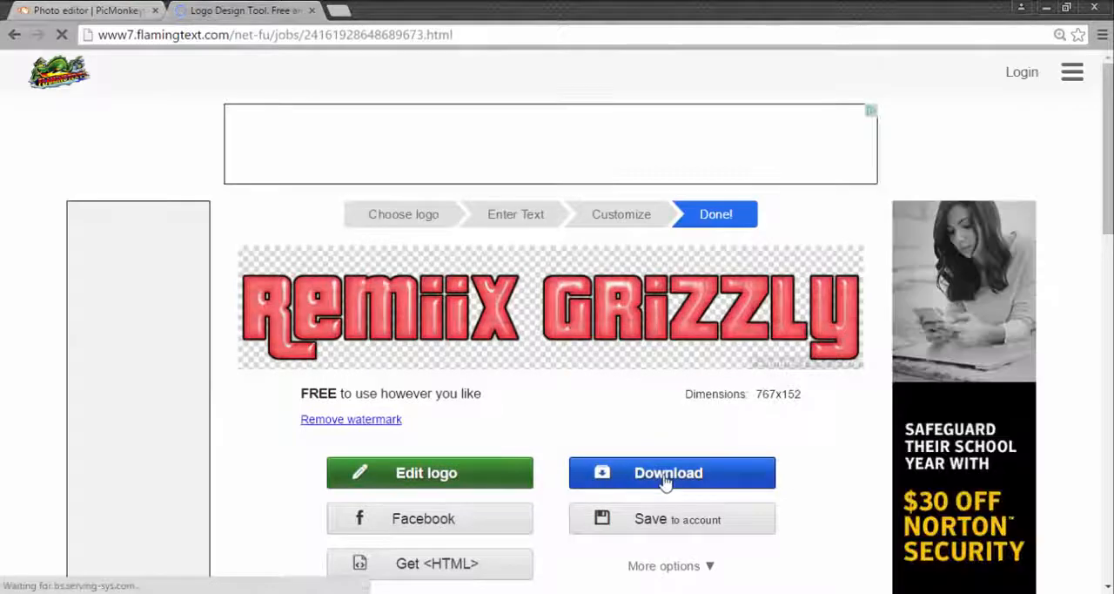
left_click(666, 481)
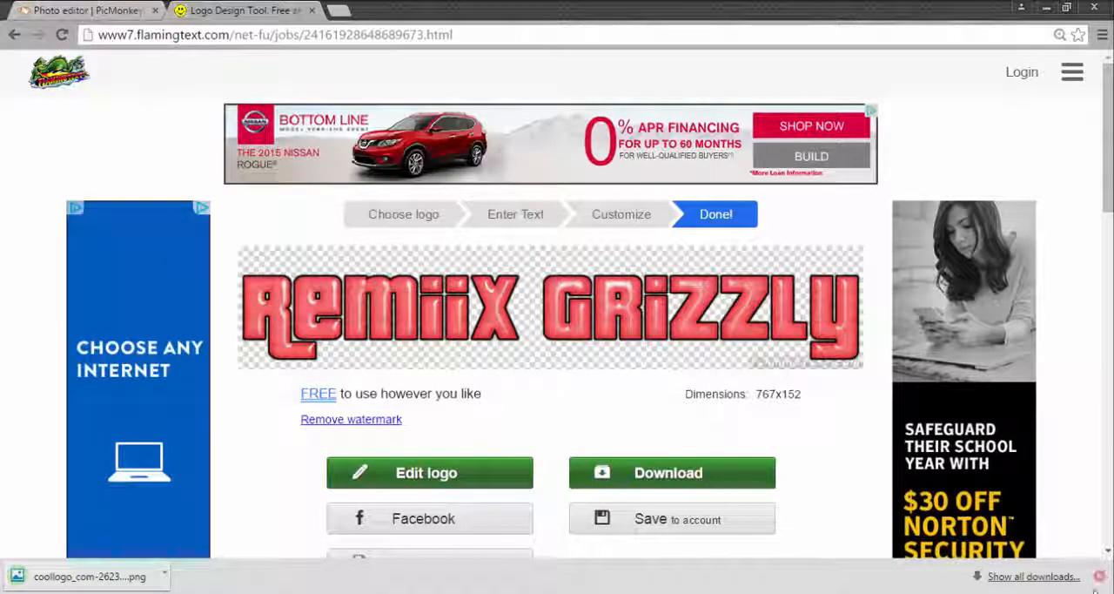
left_click(1099, 576)
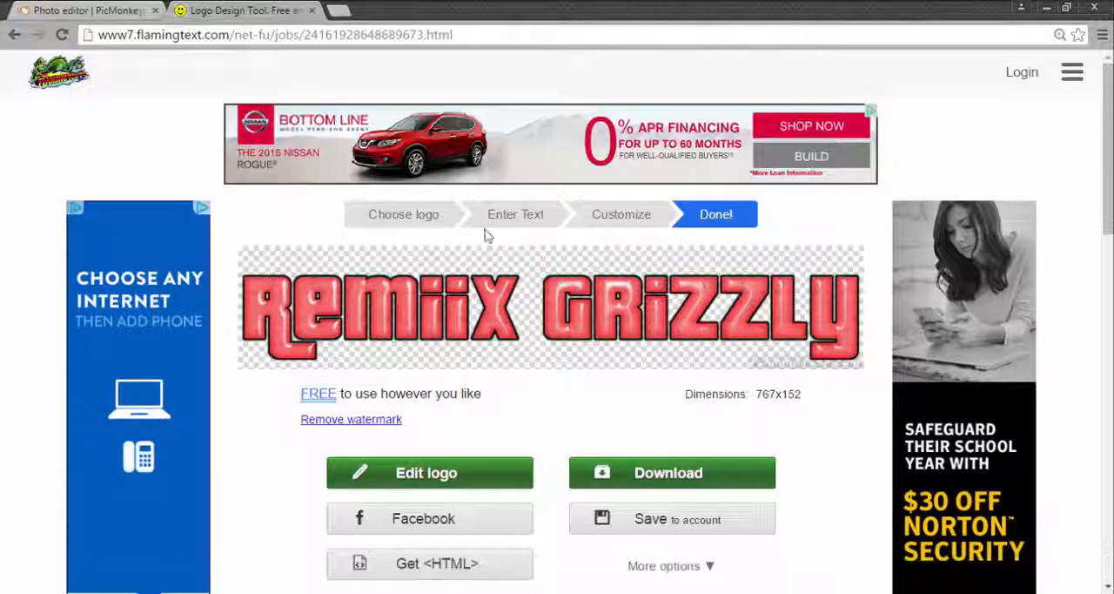
Step: Back in PicMonkey, import the downloaded Remiix Grizzly logo as a custom overlay and enlarge it across the lower centre of the soldier strip
left_click(311, 10)
scroll(136, 178, "up", 10)
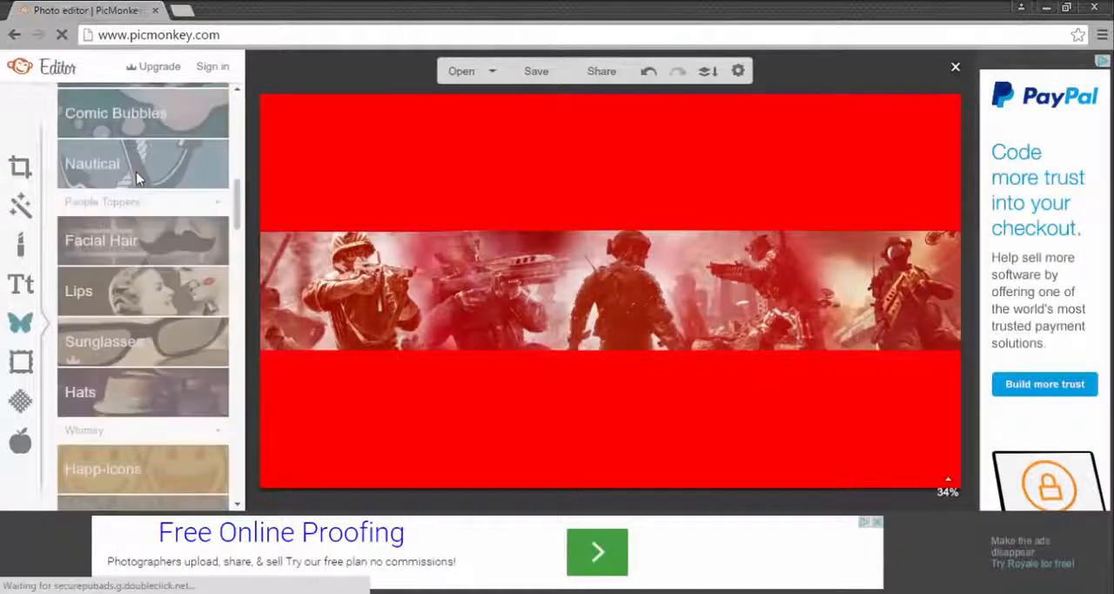
scroll(136, 179, "up", 4)
scroll(137, 174, "up", 4)
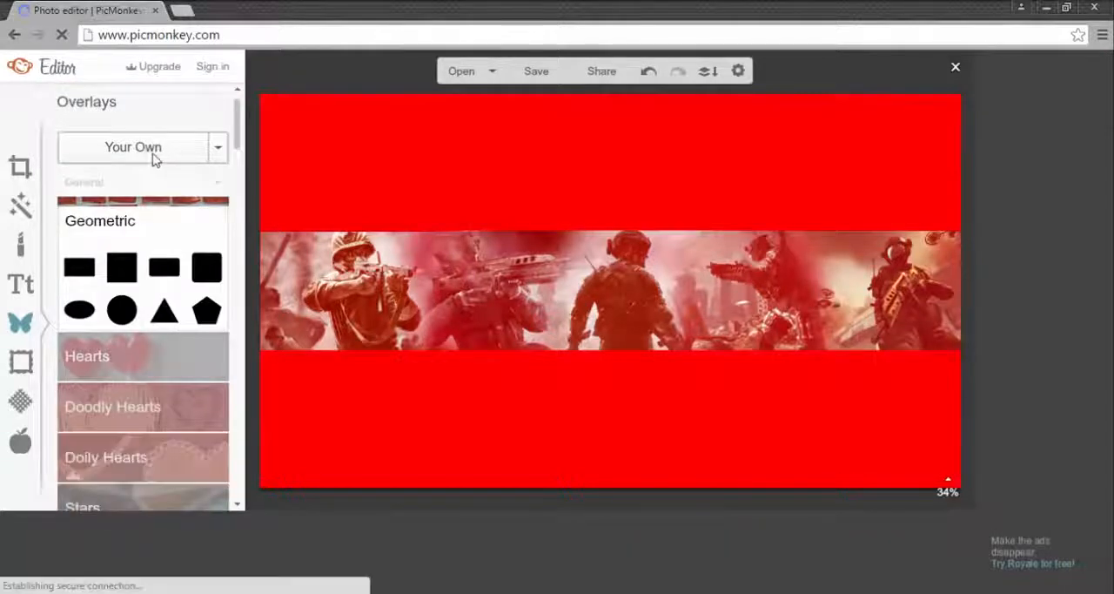
left_click(153, 157)
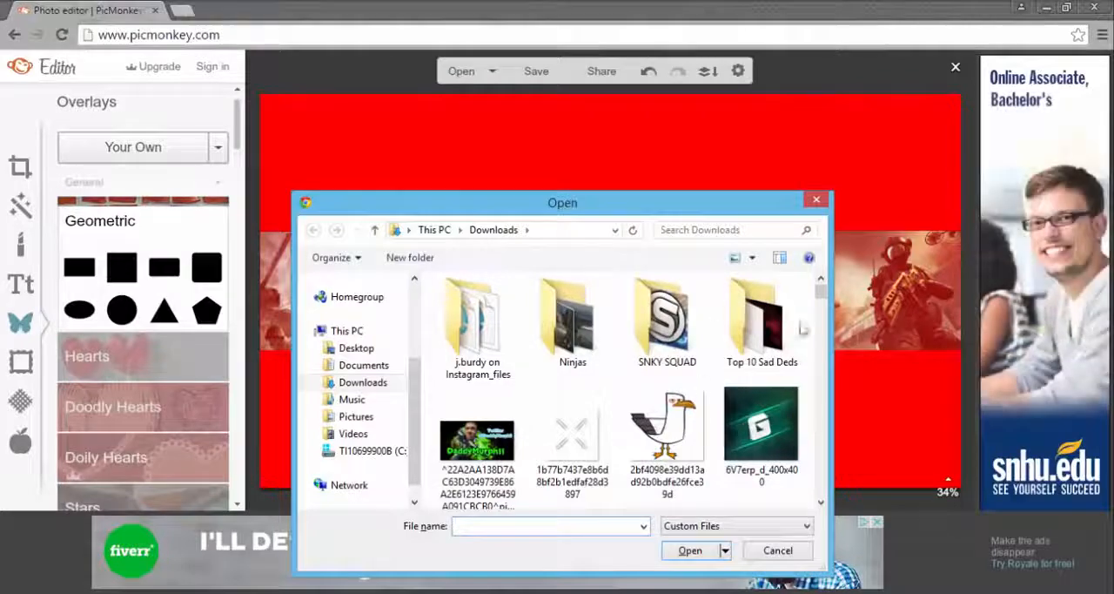
scroll(823, 503, "down", 10)
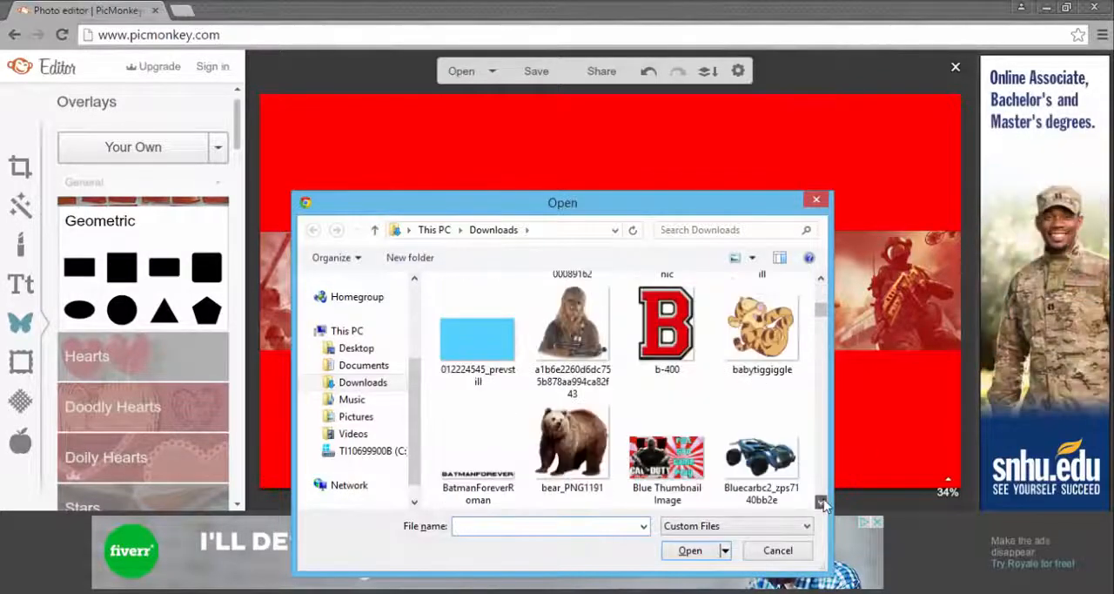
scroll(823, 503, "down", 10)
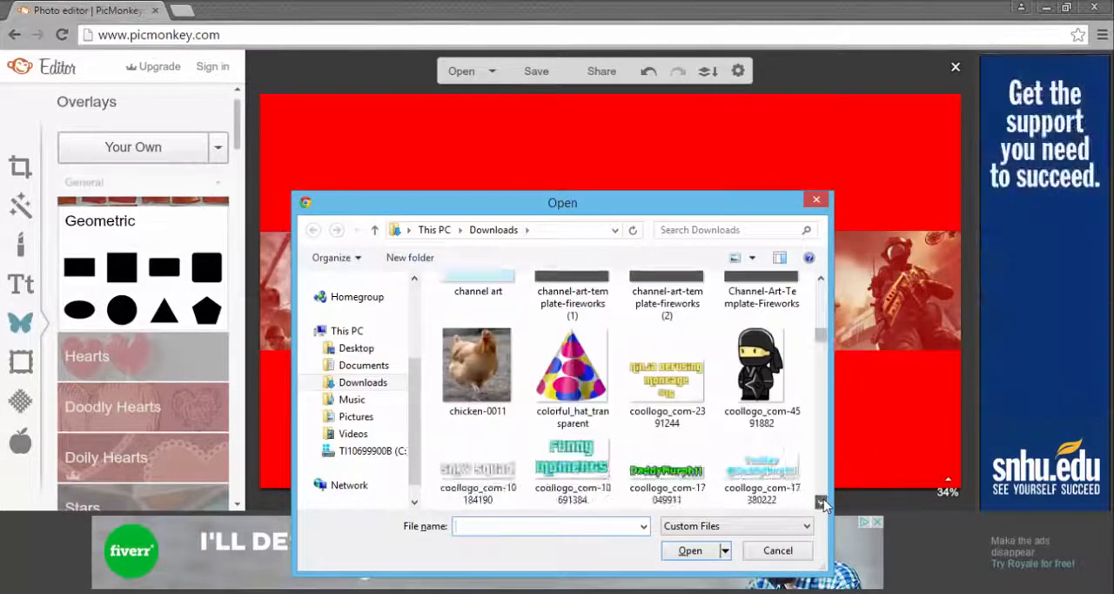
scroll(823, 503, "down", 5)
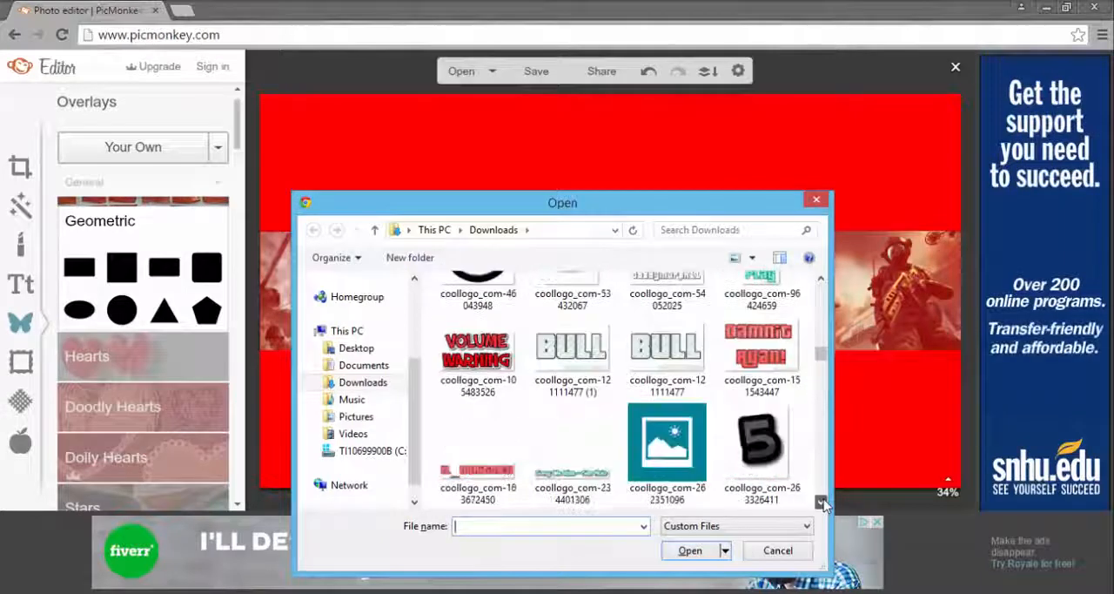
left_click(654, 343)
double_click(654, 340)
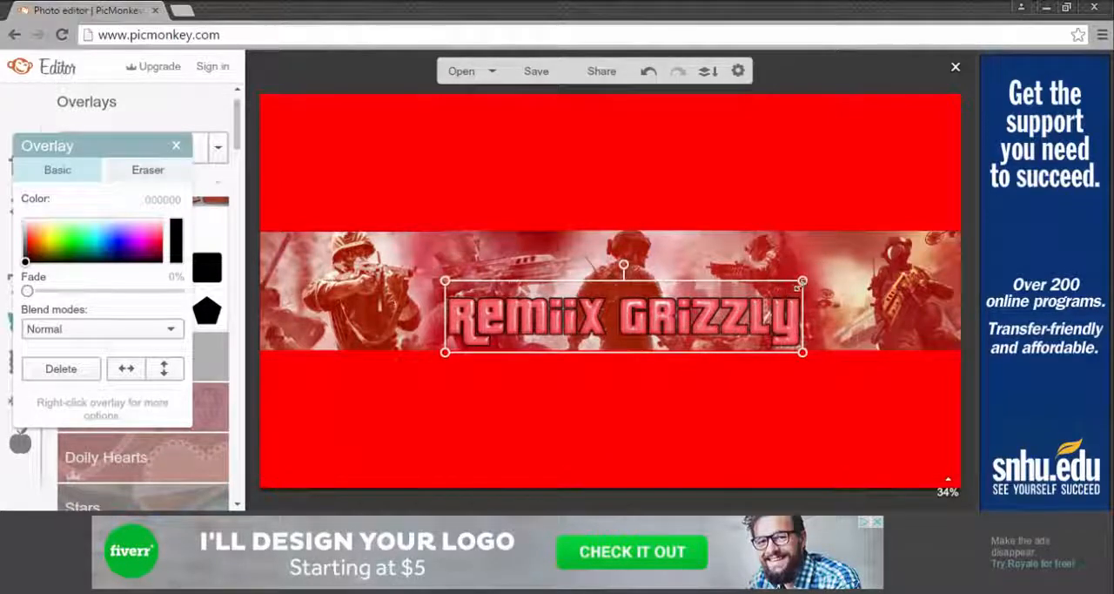
left_click_drag(801, 278, 836, 265)
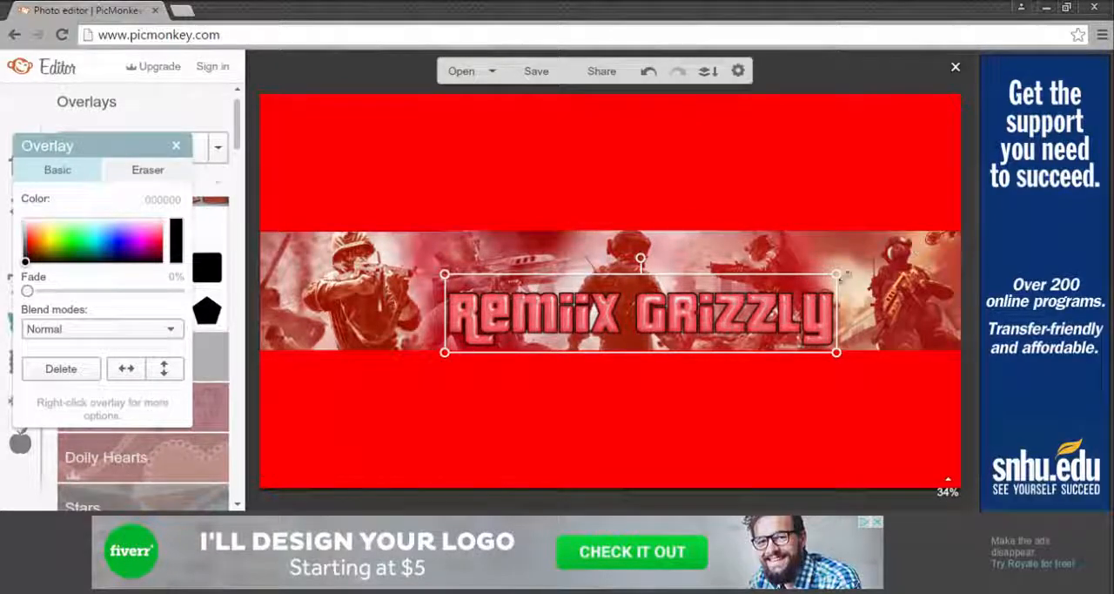
mouse_move(837, 275)
left_mouse_down()
mouse_move(819, 286)
mouse_move(851, 276)
left_mouse_up()
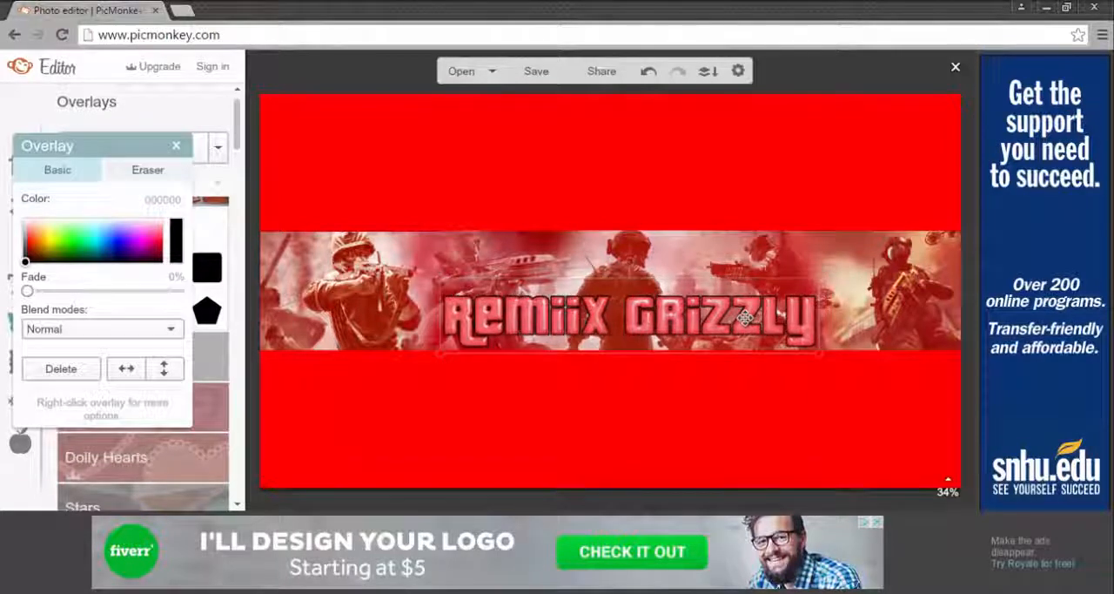
Step: Erase the watermark under the end of the logo with an eraser of size 50 and hardness 100
left_click(141, 172)
left_click_drag(27, 276, 178, 276)
mouse_move(114, 235)
left_mouse_down()
mouse_move(89, 231)
mouse_move(101, 244)
left_mouse_up()
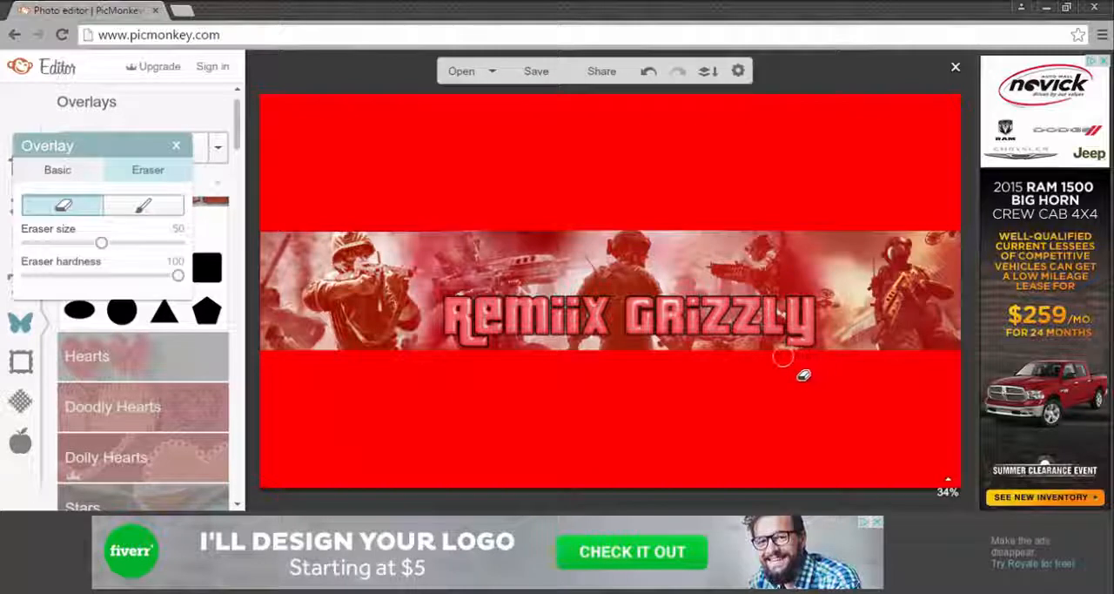
left_click(122, 165)
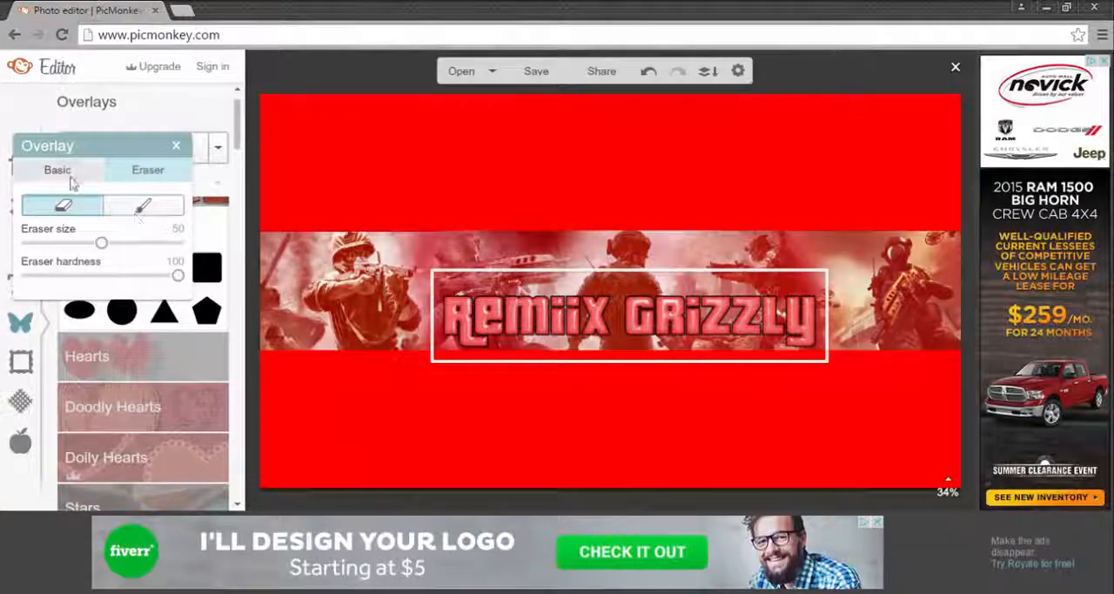
left_click(174, 146)
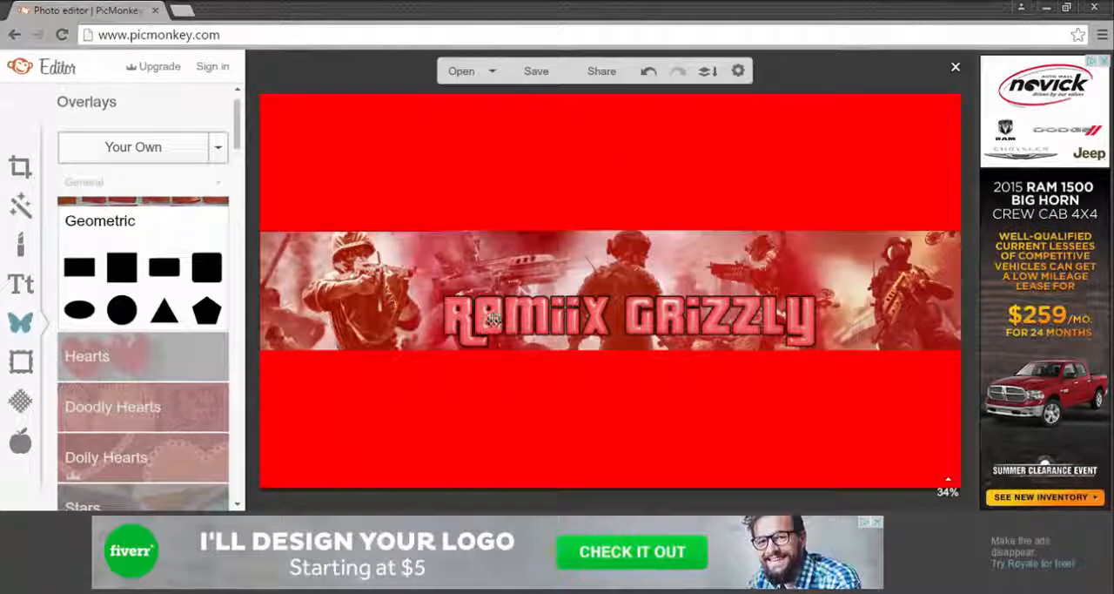
left_click(361, 247)
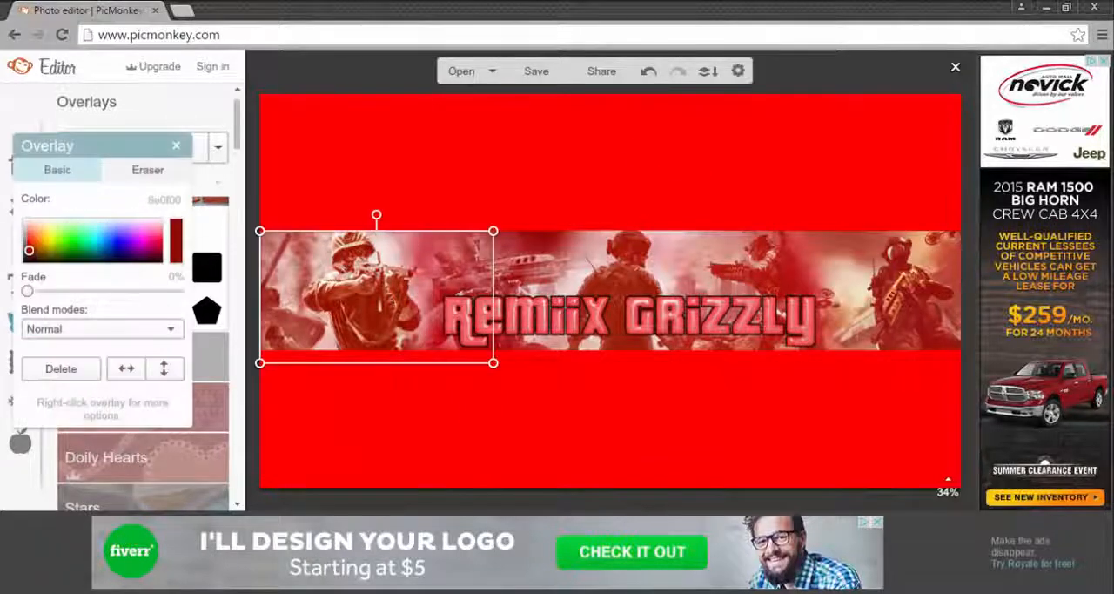
left_click(178, 147)
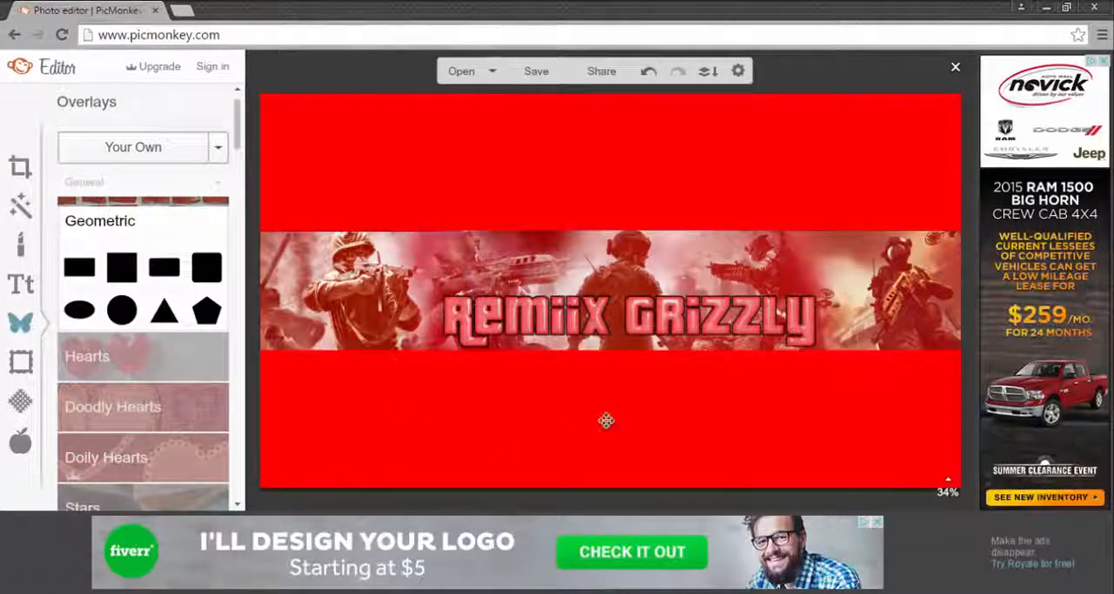
Step: Save the banner to the Downloads folder as a JPEG named channelart, at Pierce quality and 2560 x 1440
left_click(547, 74)
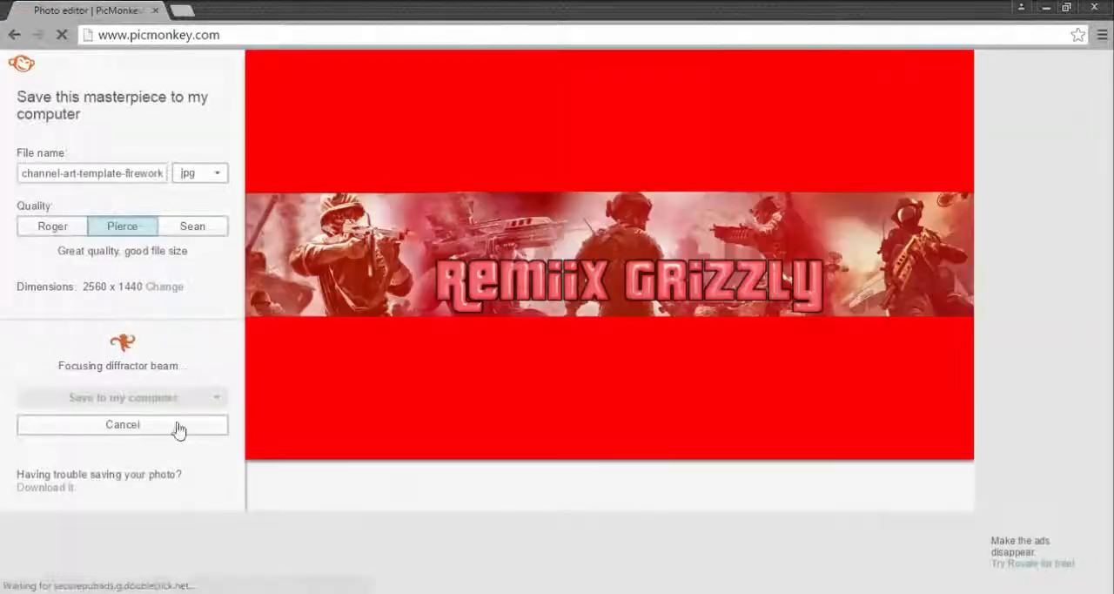
left_click(148, 398)
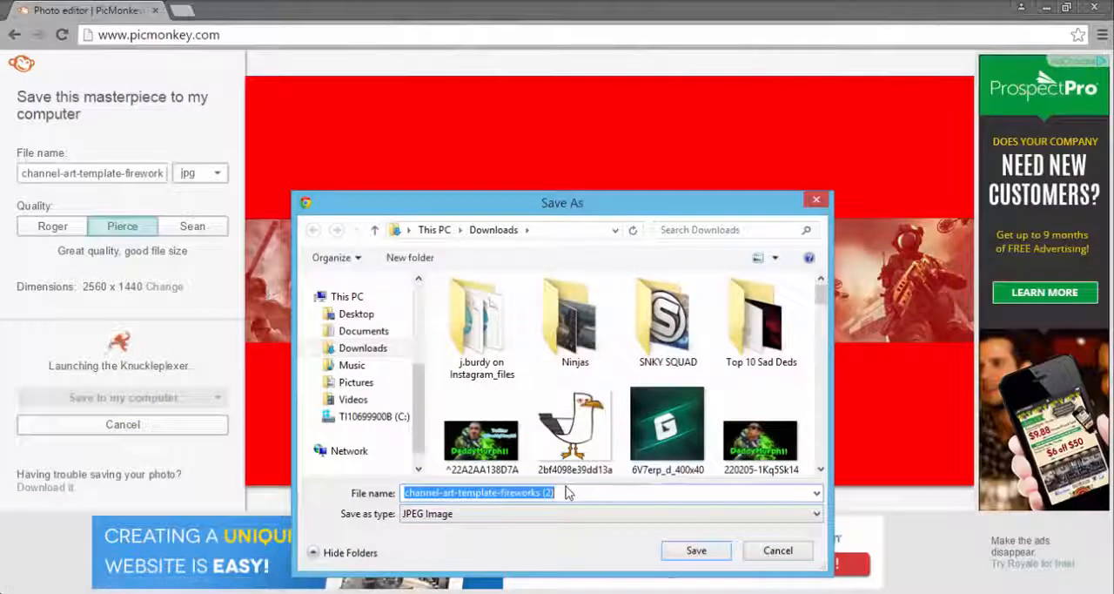
key("BackSpace")
type("channelart")
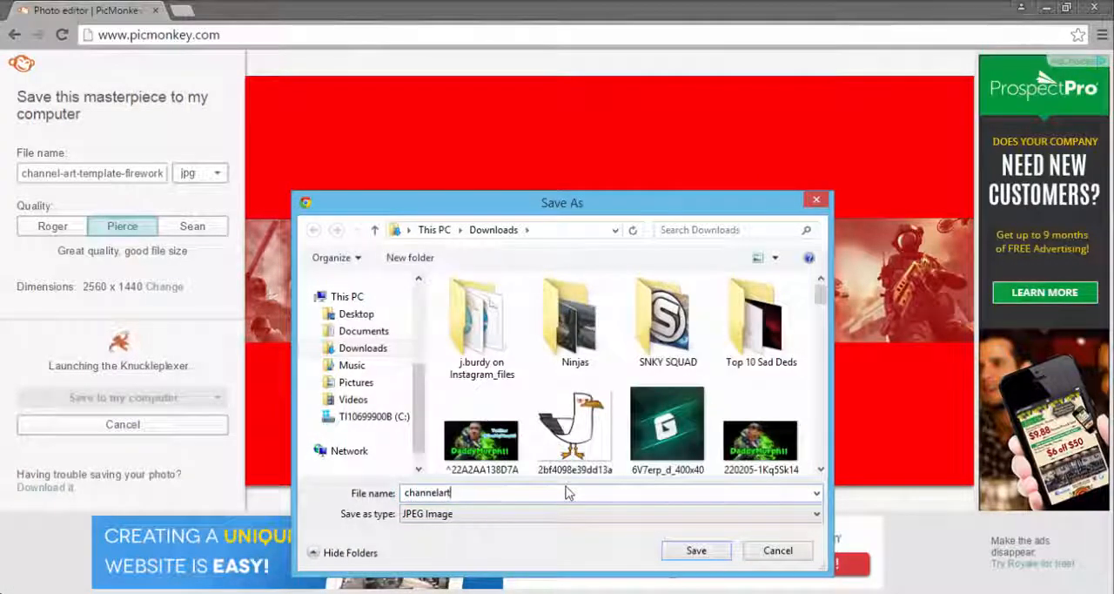
left_click(697, 550)
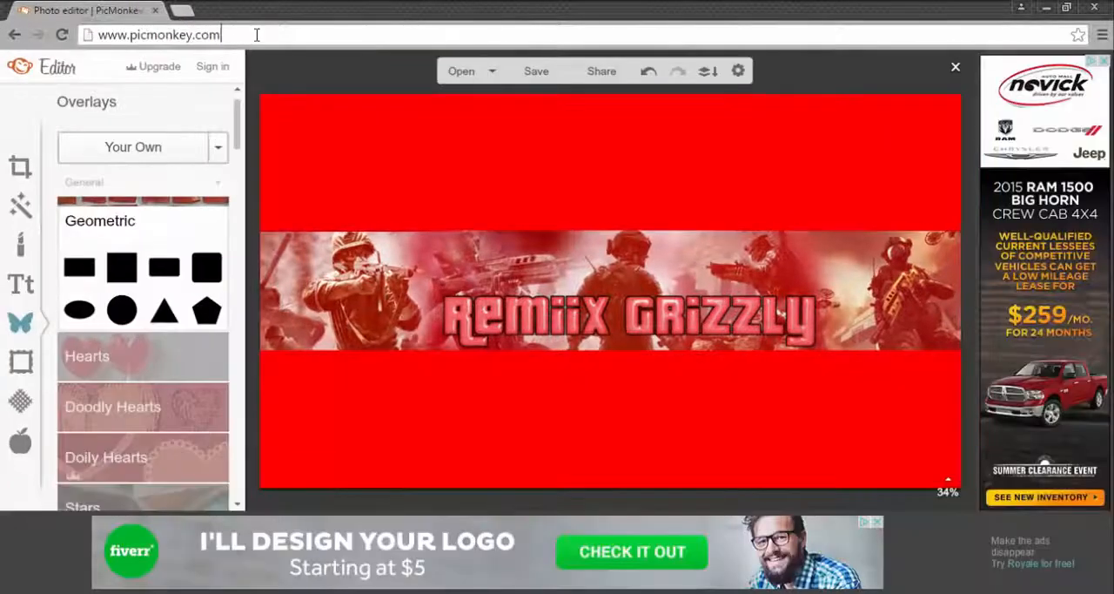
Step: Load the bluebull103 YouTube channel's videos page in place of the photo editor
left_click(256, 35)
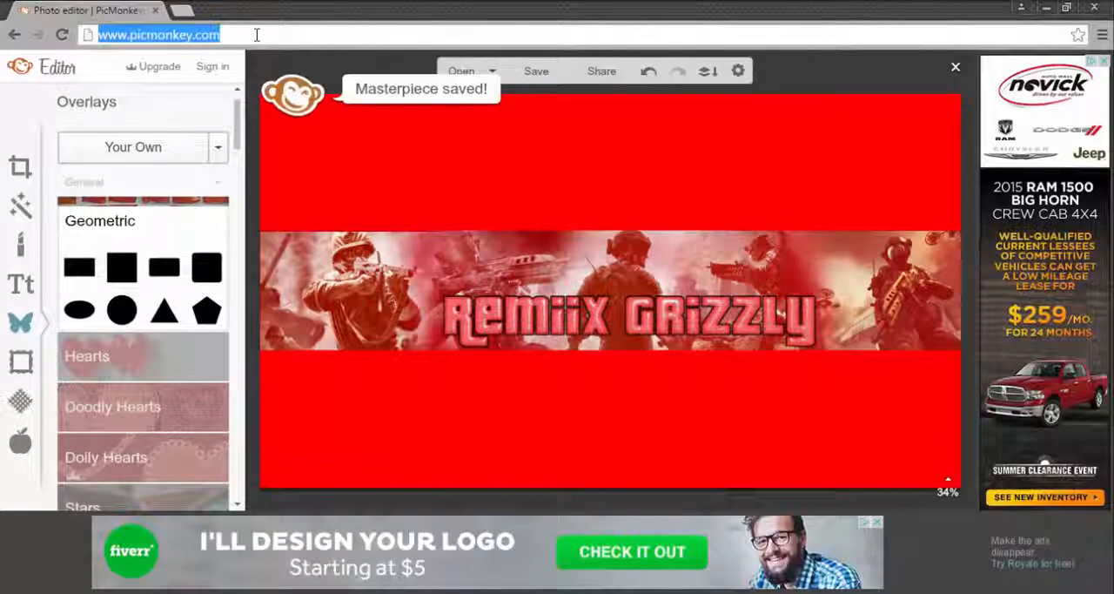
key("BackSpace")
type("you")
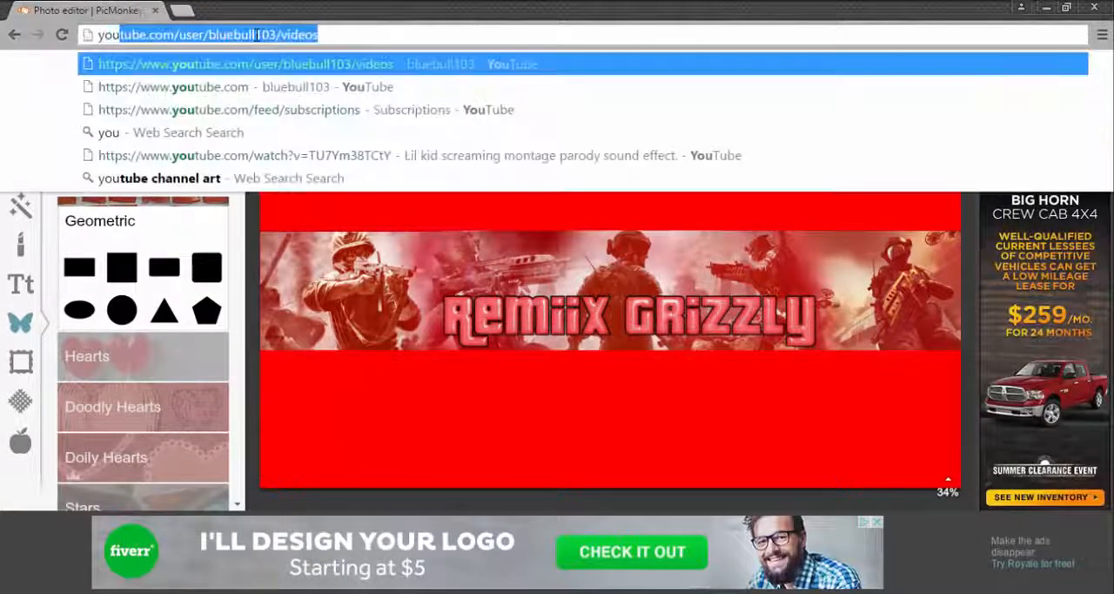
left_click(366, 63)
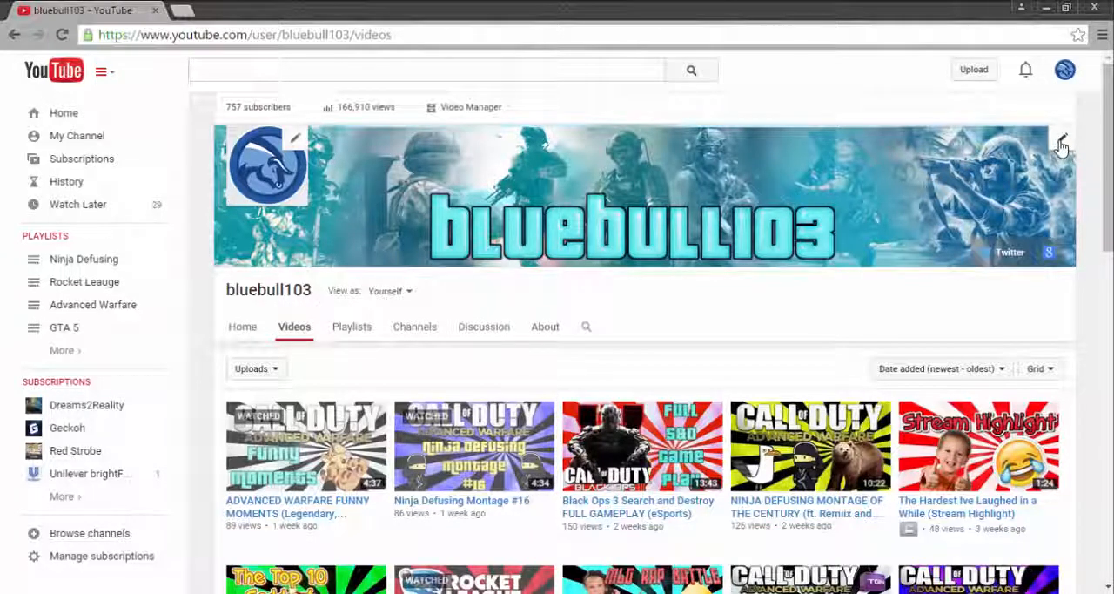
Step: Upload channelart.jpg from the computer as the channel's new channel art and apply it
left_click(1061, 144)
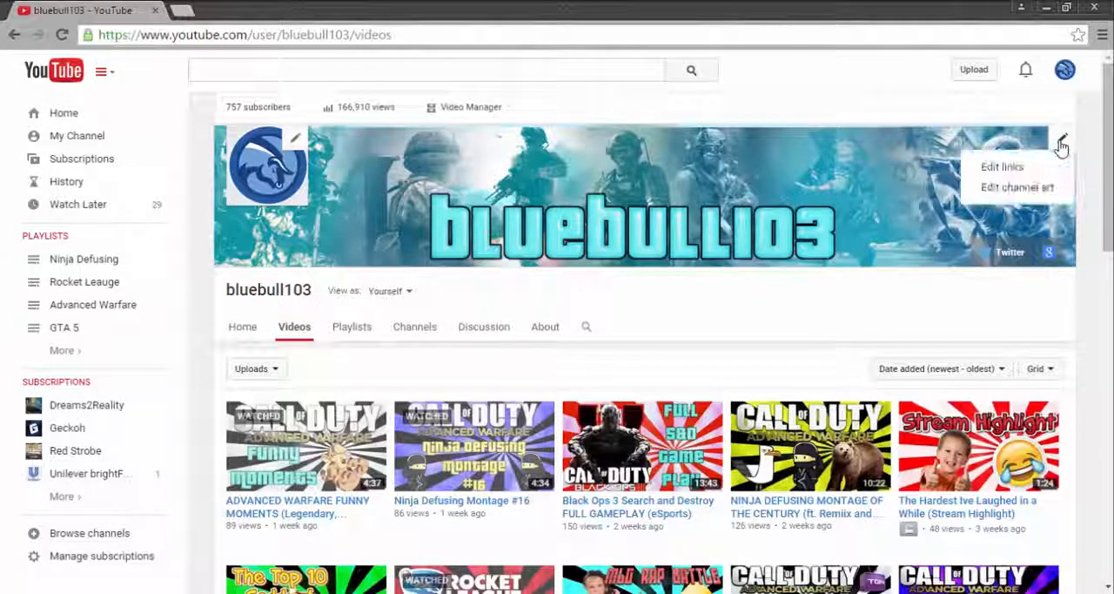
left_click(1023, 187)
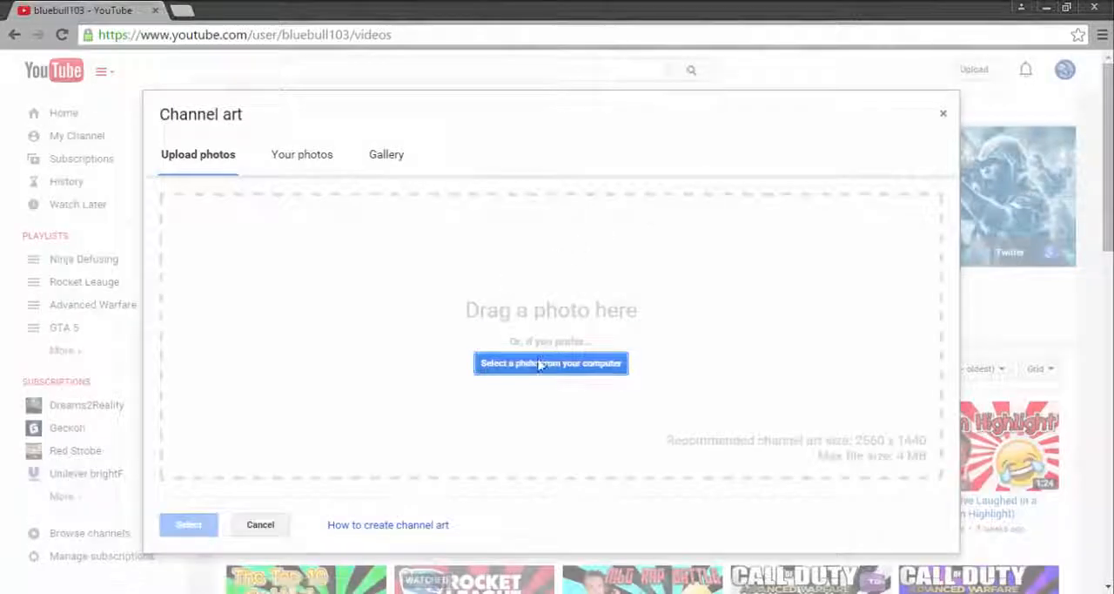
left_click(543, 364)
type("channe")
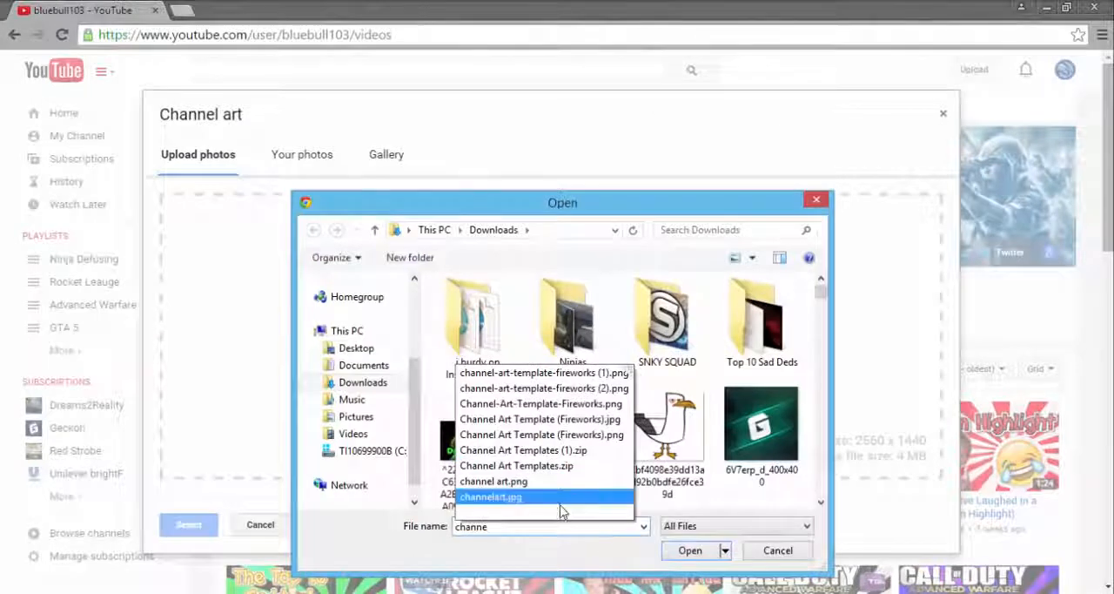
left_click(549, 498)
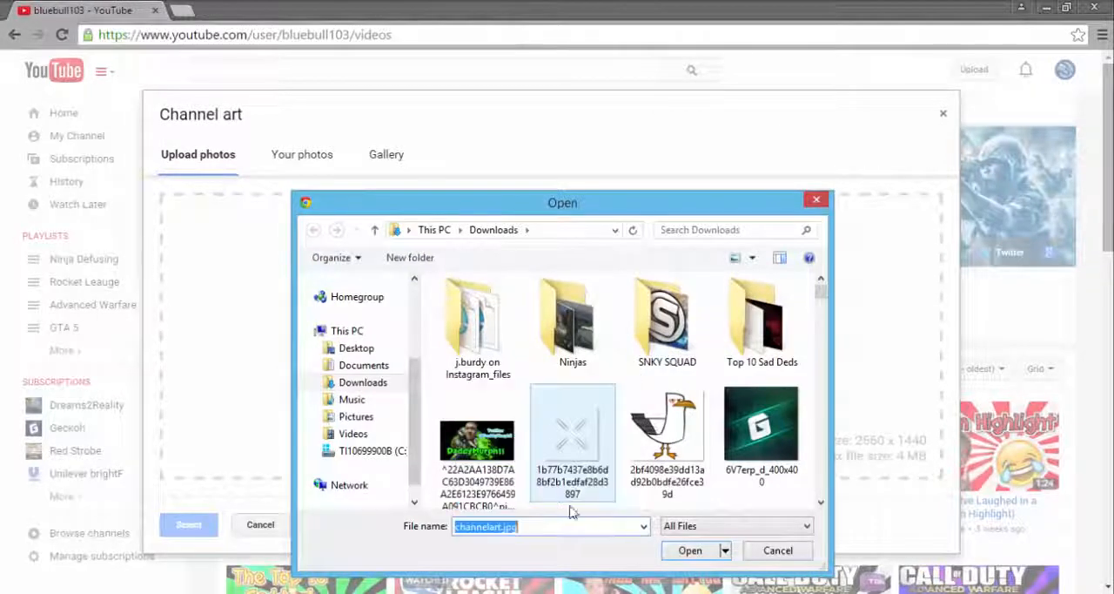
left_click(691, 550)
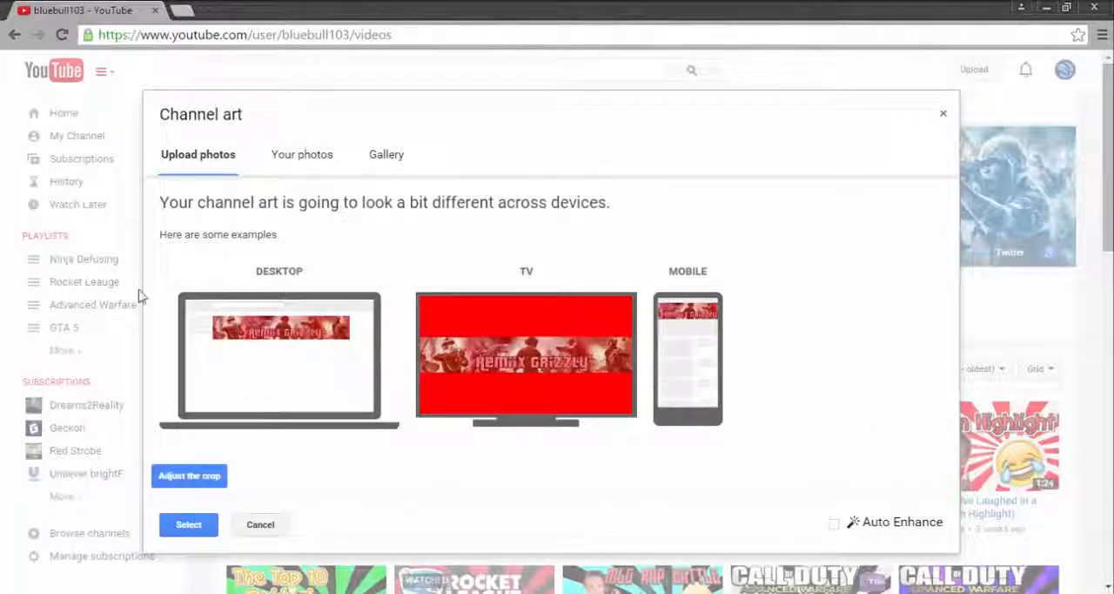
left_click(189, 524)
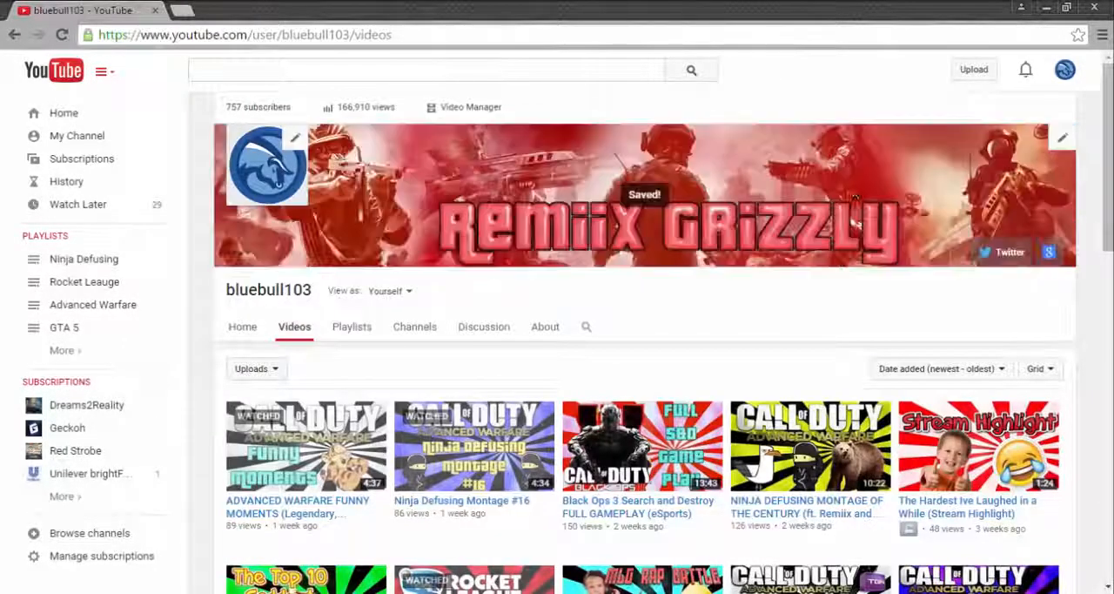